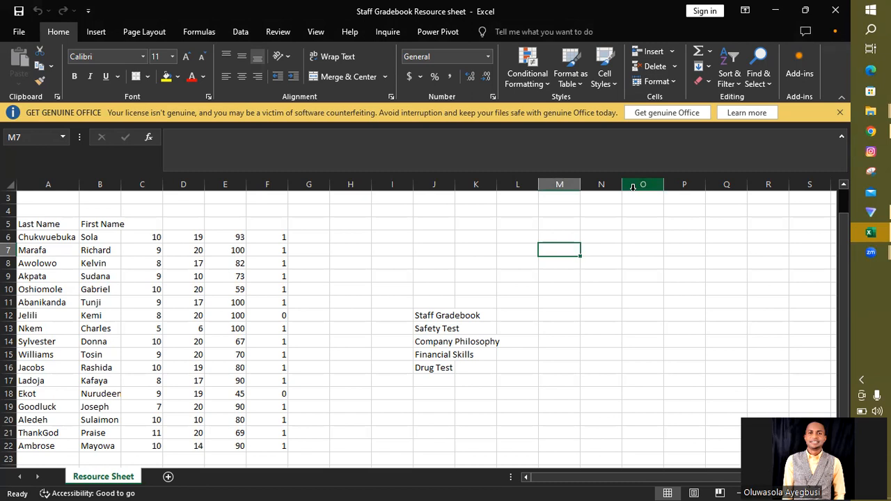
pyautogui.click(701, 233)
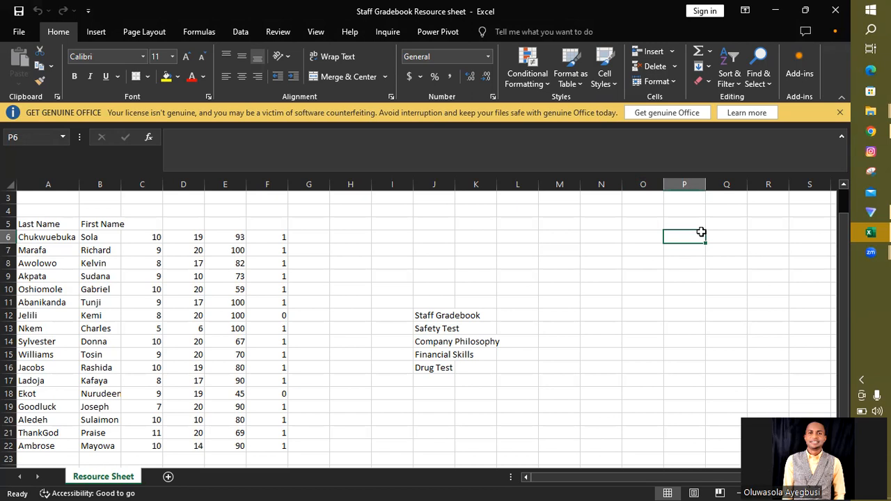
pyautogui.click(431, 314)
pyautogui.click(635, 315)
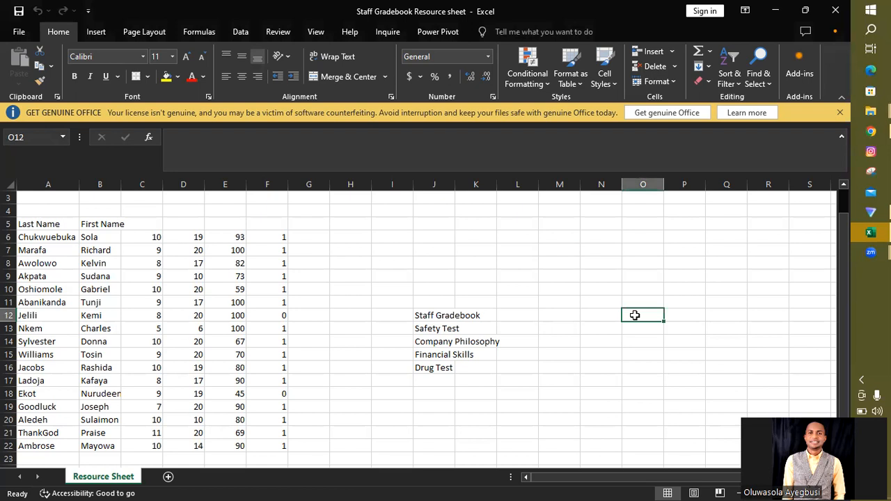
pyautogui.moveTo(863, 413)
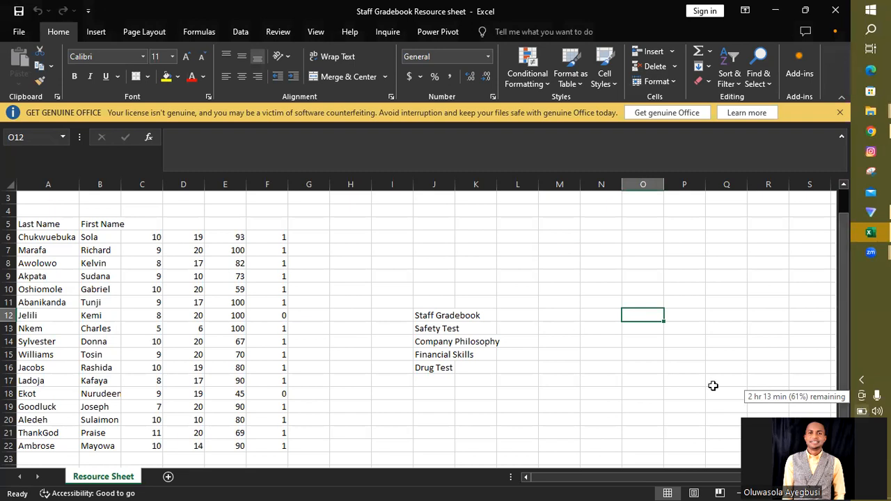
pyautogui.hotkey('ctrl', 'n')
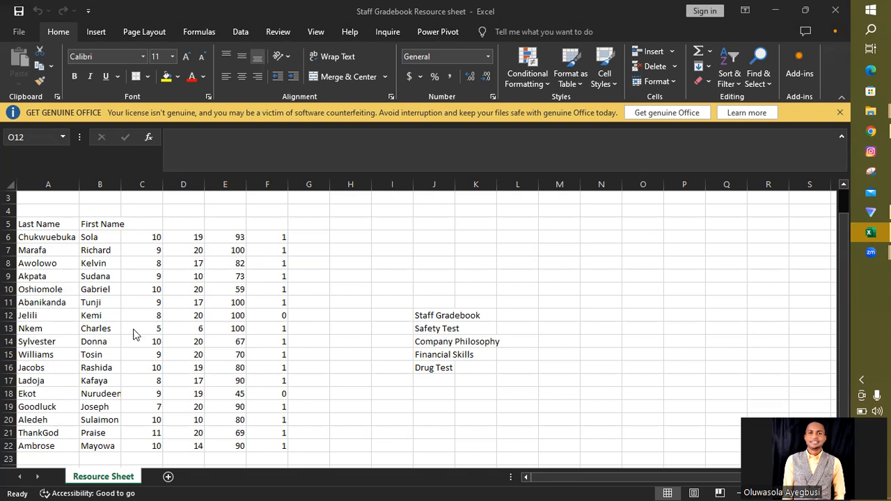
# Step: Add a new worksheet after Resource Sheet and rename it Staff Gradebook
pyautogui.click(168, 478)
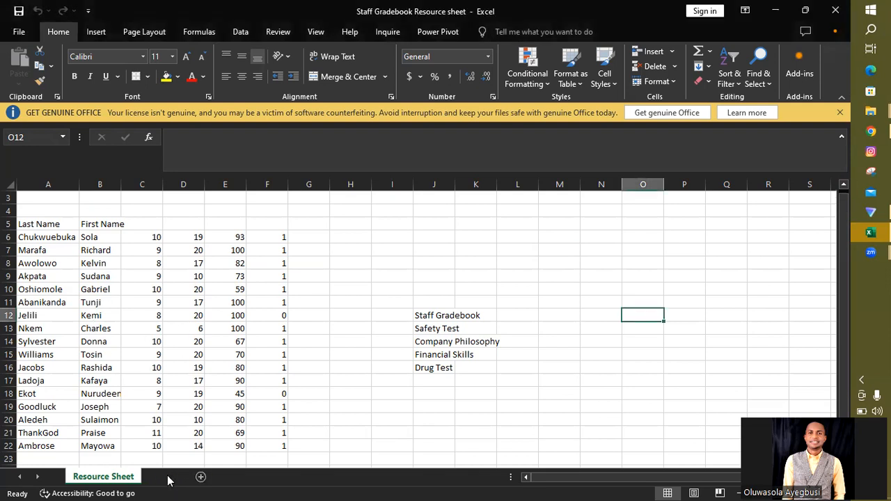
pyautogui.click(168, 478)
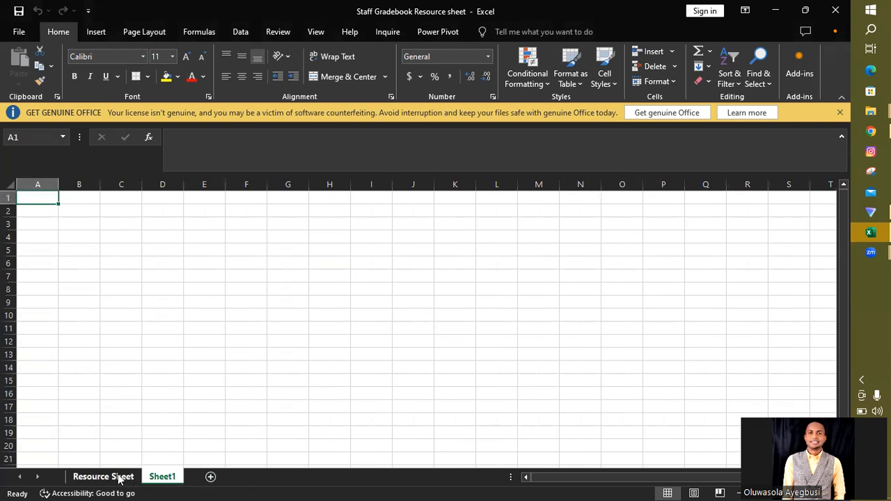
pyautogui.rightClick(170, 478)
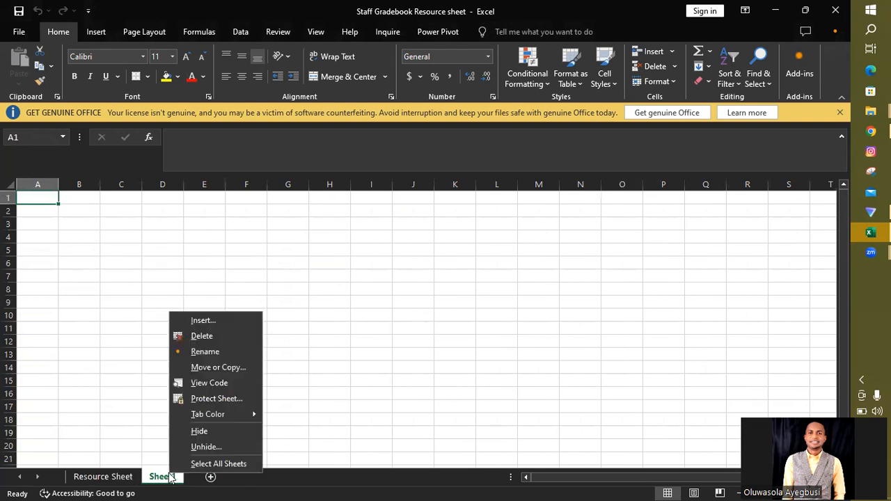
pyautogui.click(202, 351)
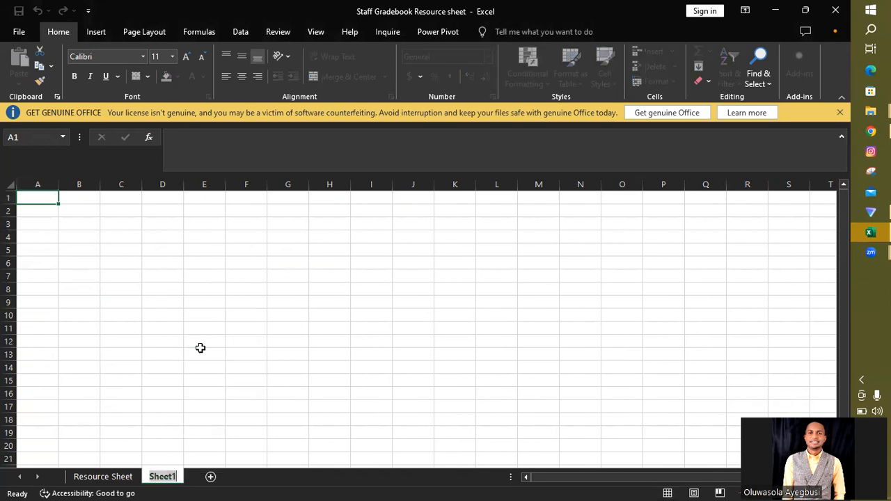
pyautogui.write('St')
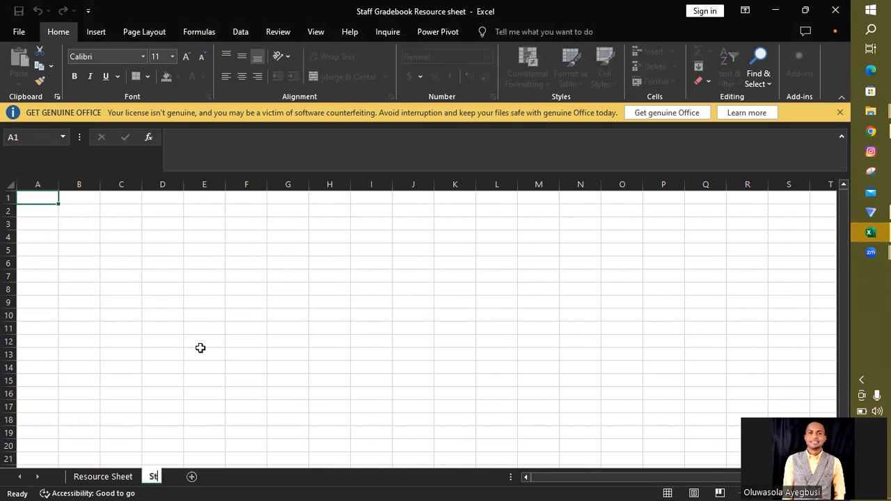
pyautogui.write('aff Gradebook')
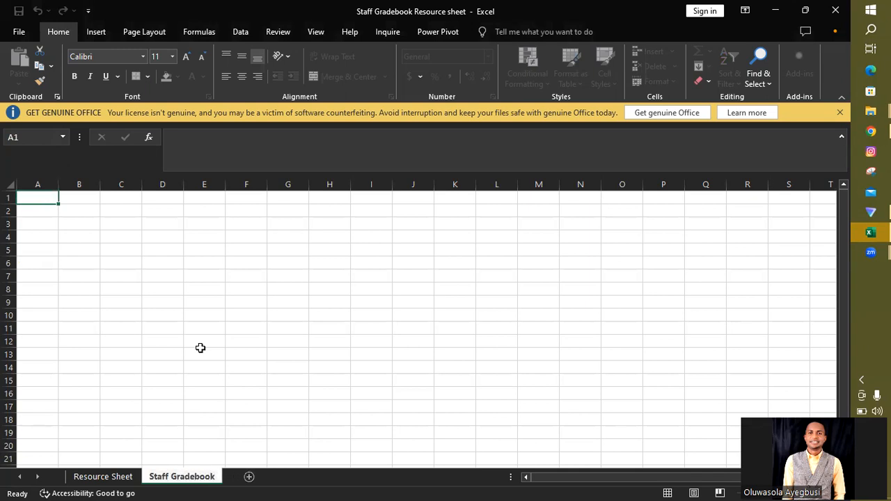
pyautogui.press('Return')
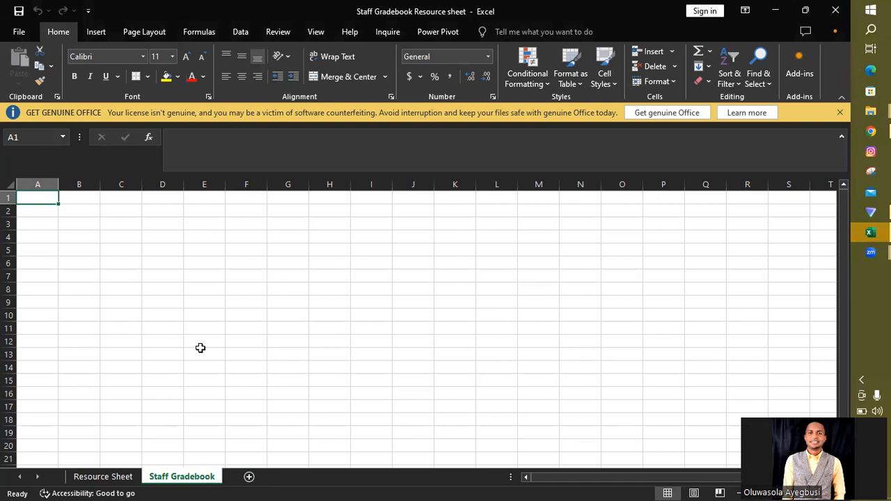
# Step: Copy the last and first name columns with their headers (A5:B22) from Resource Sheet into Staff Gradebook starting at A4
pyautogui.click(98, 477)
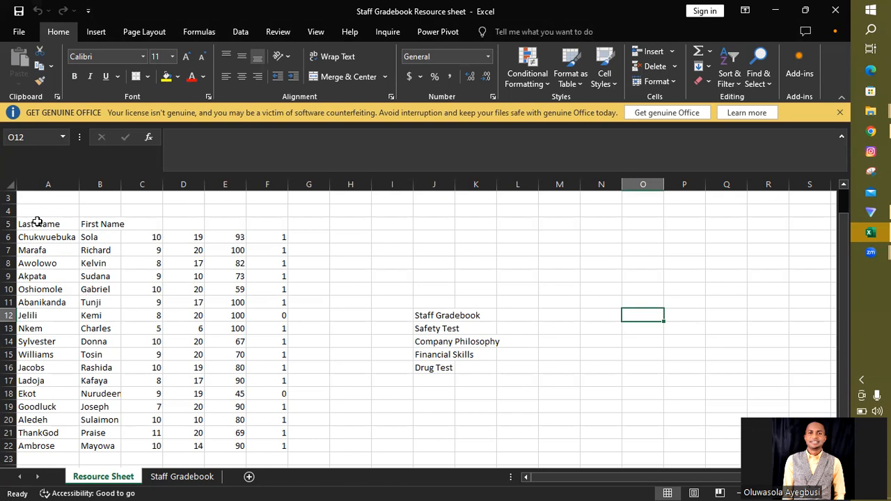
pyautogui.moveTo(31, 224); pyautogui.dragTo(110, 440)
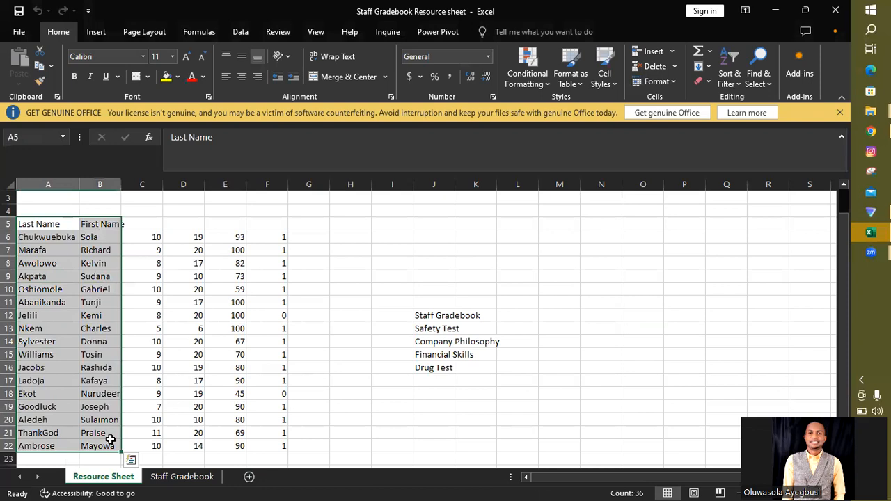
pyautogui.hotkey('ctrl', 'c')
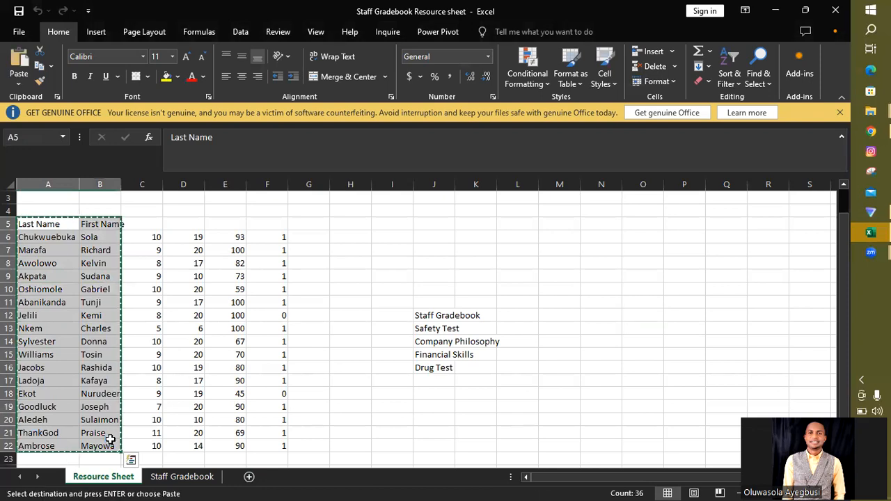
pyautogui.click(185, 478)
pyautogui.click(33, 236)
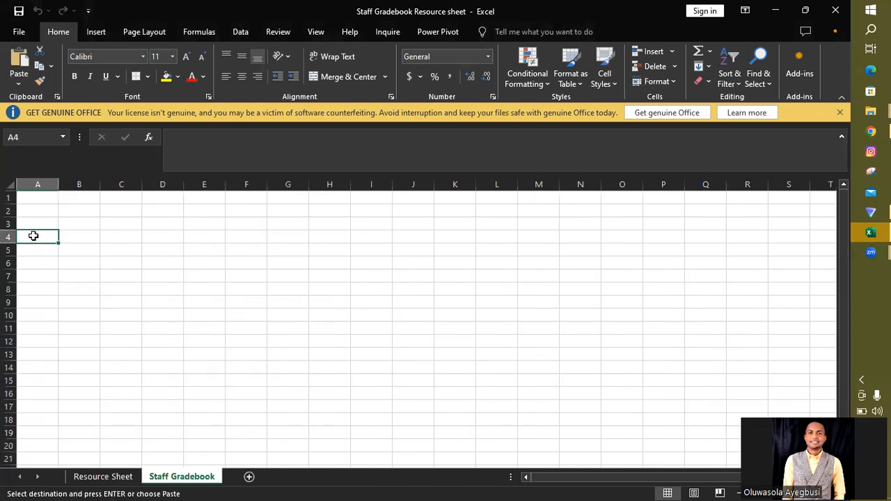
pyautogui.hotkey('ctrl', 'v')
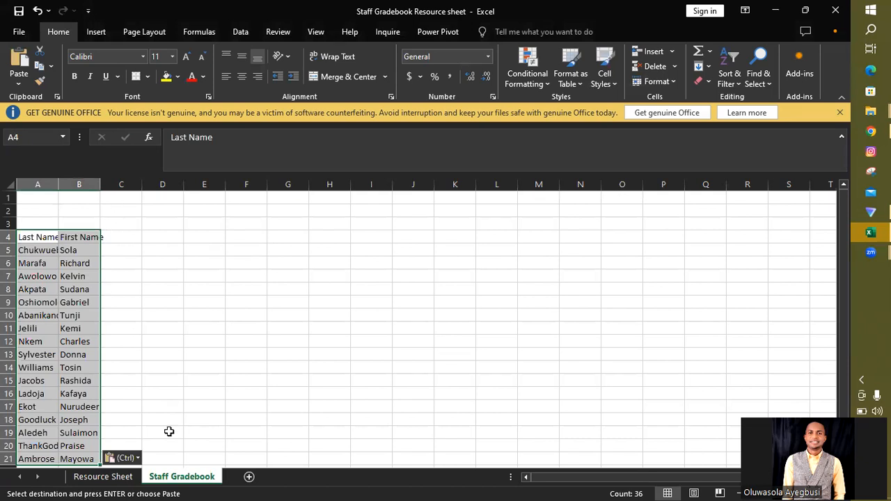
pyautogui.click(103, 477)
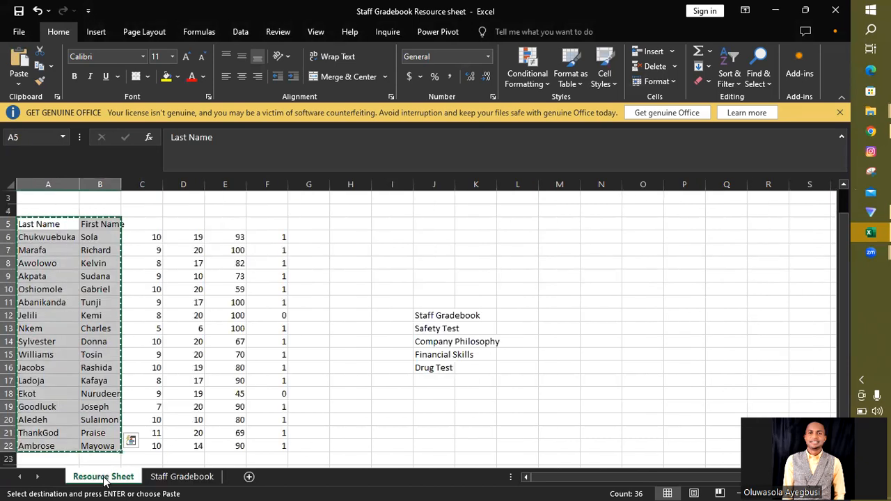
pyautogui.click(428, 327)
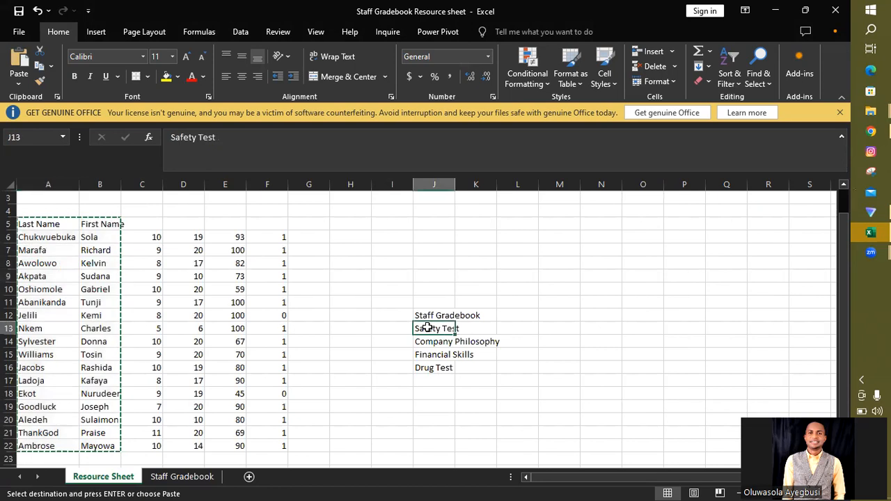
pyautogui.hotkey('ctrl', 'c')
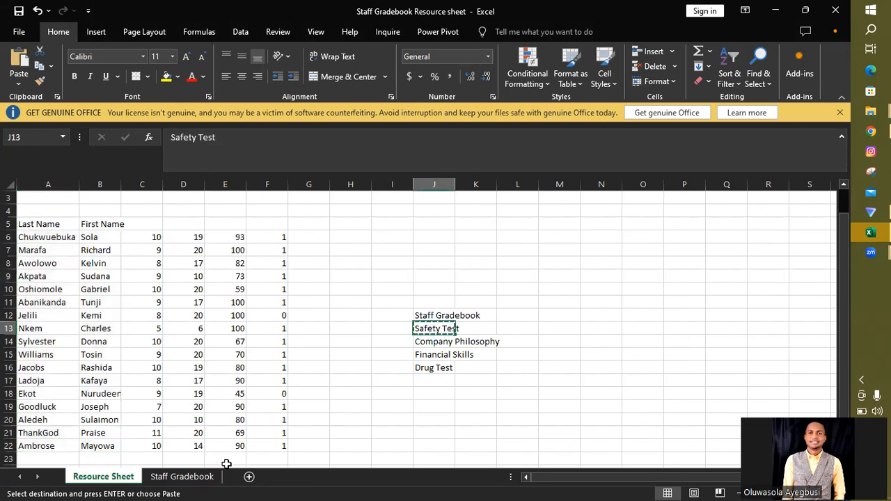
# Step: Enter the title "STAFF GRADEBOOK - BUSINESS AND TECH TRANSFORMATION ACADEMY" in cell A1 of the Staff Gradebook sheet
pyautogui.click(177, 477)
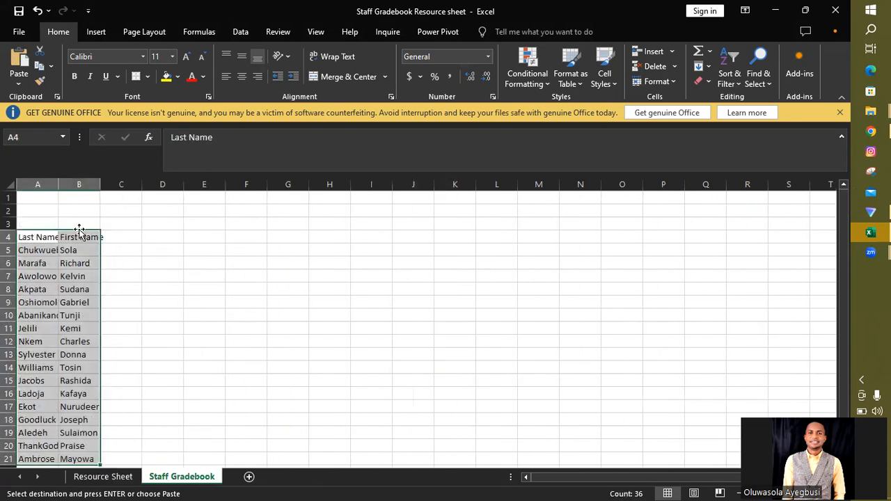
pyautogui.click(27, 197)
pyautogui.write('Staf')
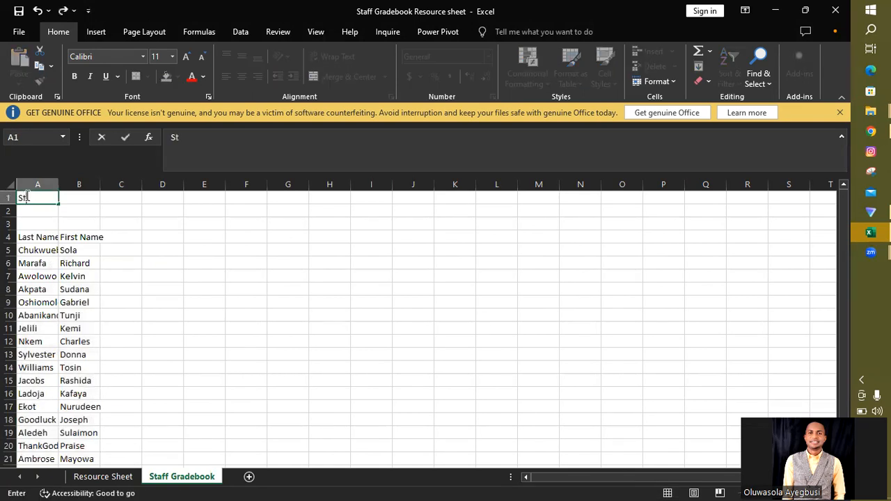
pyautogui.press('BackSpace')
pyautogui.press('BackSpace')
pyautogui.press('BackSpace')
pyautogui.write('TAFF GRADEB')
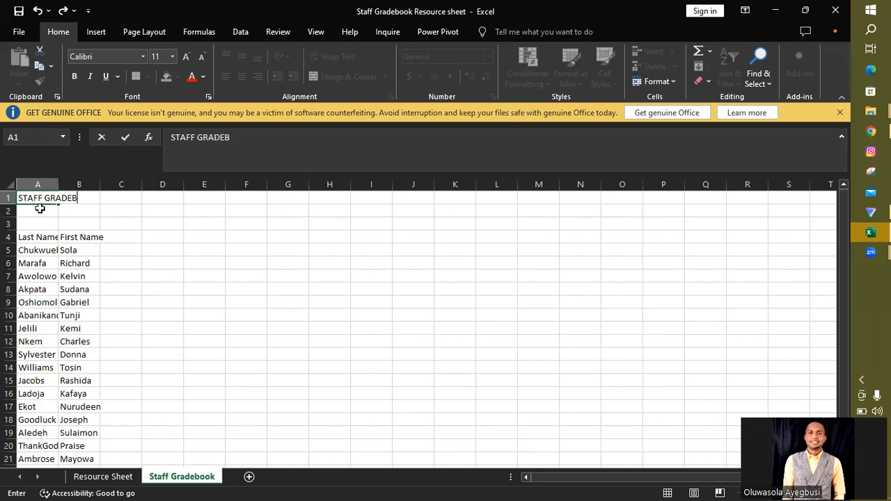
pyautogui.write('OOK - BUSINESS AND TECH TRANSFORMATION ACADEMY')
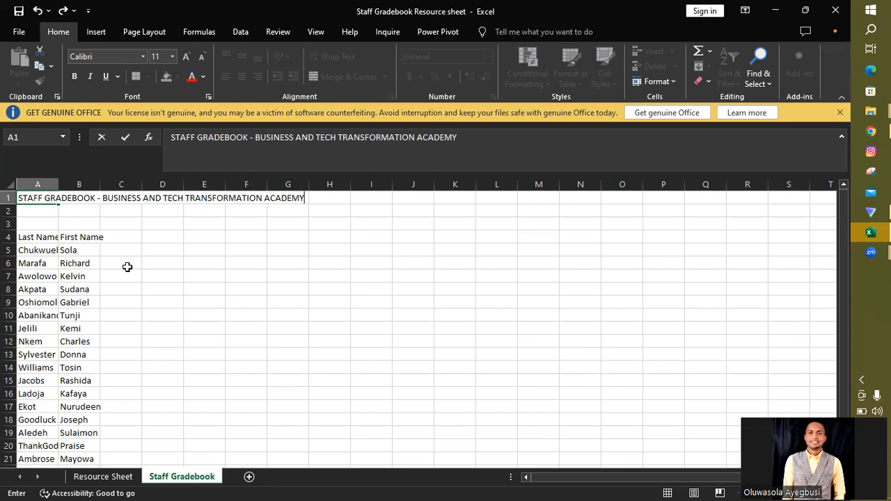
pyautogui.click(129, 208)
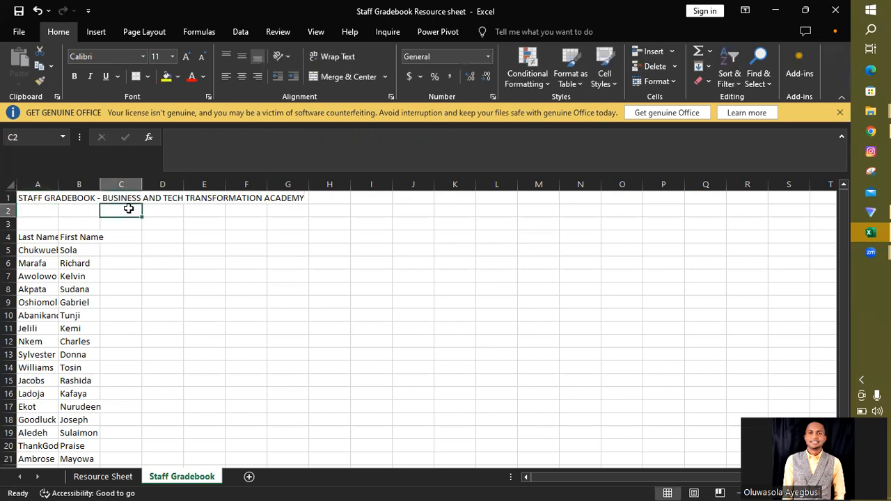
# Step: Copy the Safety Test label from J13 of Resource Sheet into cell C2 of Staff Gradebook
pyautogui.click(97, 477)
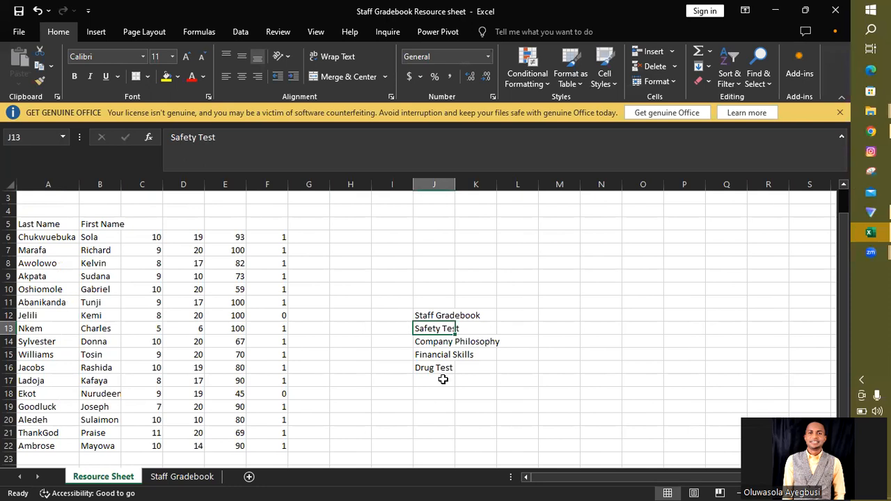
pyautogui.hotkey('ctrl', 'c')
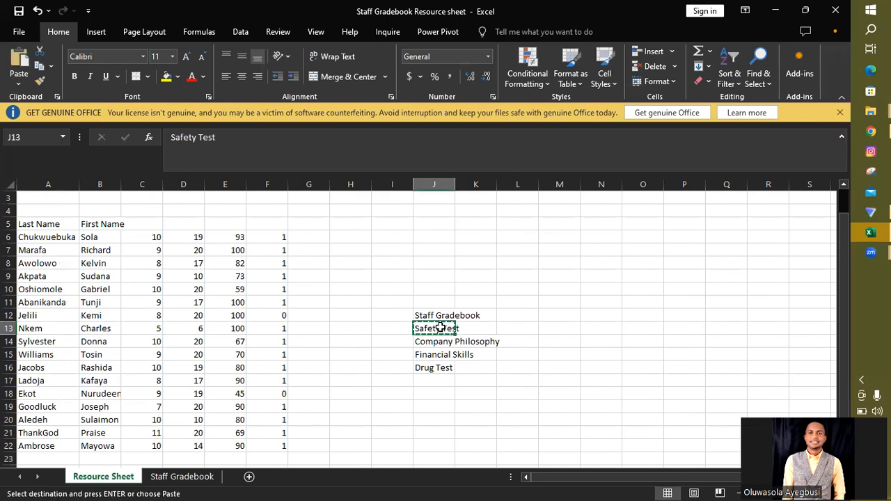
pyautogui.click(181, 476)
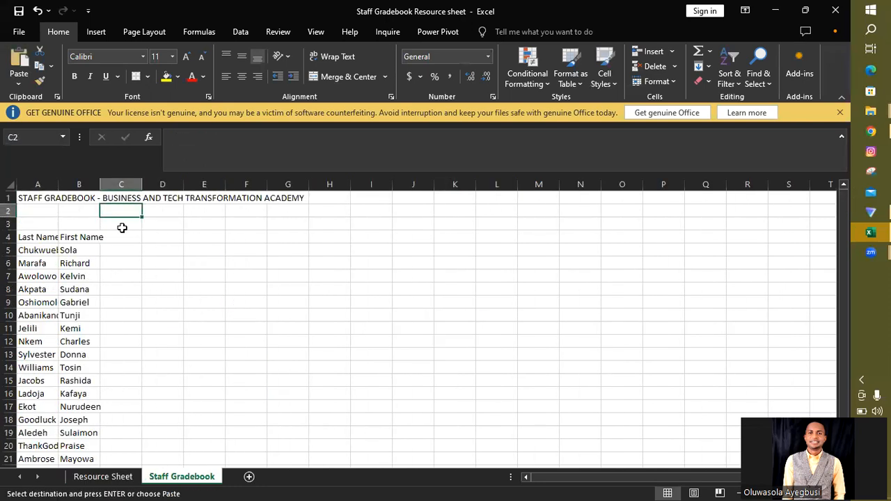
pyautogui.hotkey('ctrl', 'v')
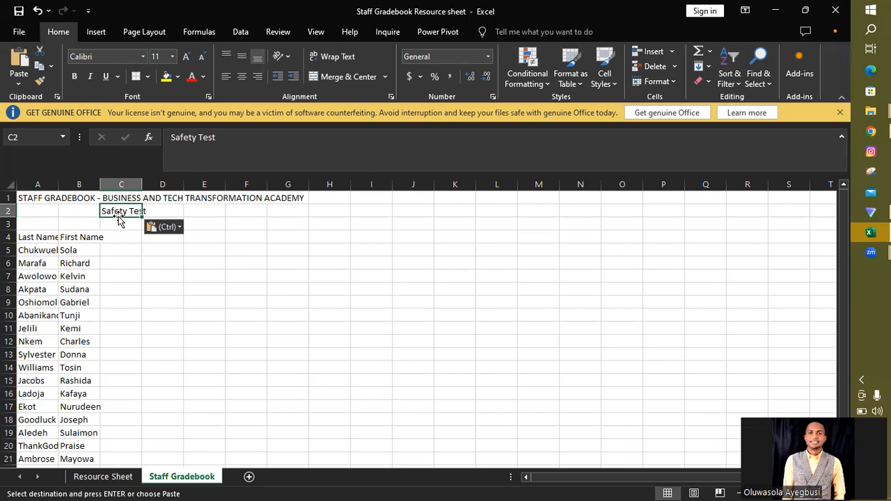
# Step: Widen column A of Staff Gradebook just enough to fit the full last names, without fitting it to the long title
pyautogui.doubleClick(59, 183)
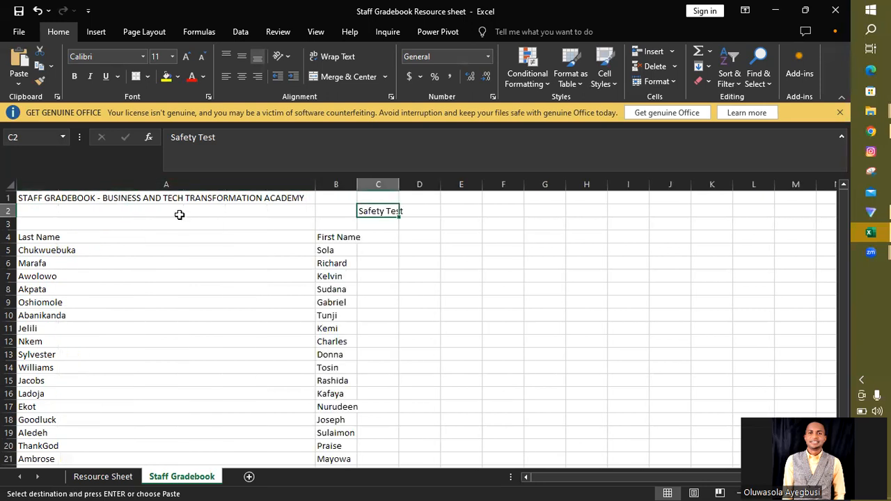
pyautogui.hotkey('ctrl', 'z')
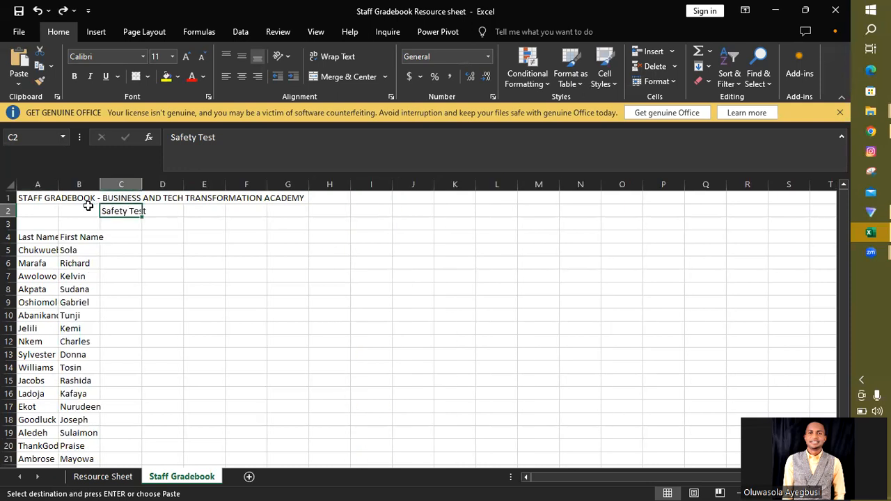
pyautogui.moveTo(58, 184); pyautogui.dragTo(79, 184)
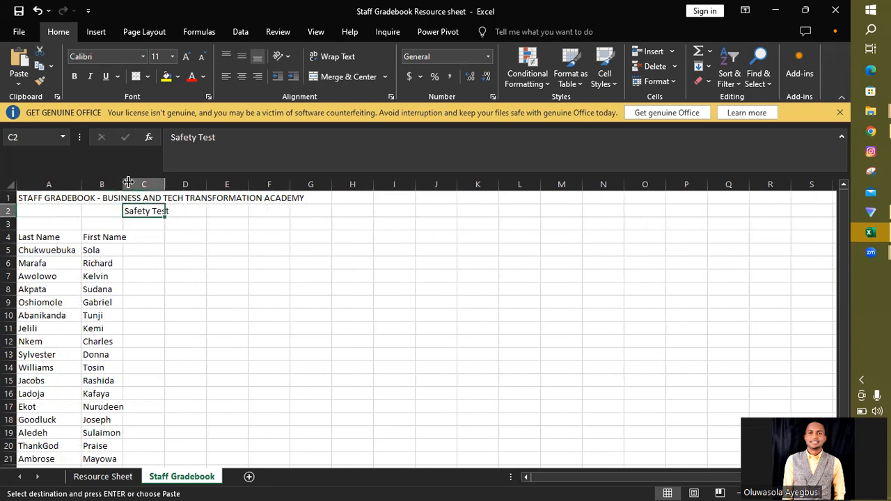
# Step: Angle the Safety Test heading in C2 counterclockwise
pyautogui.click(288, 56)
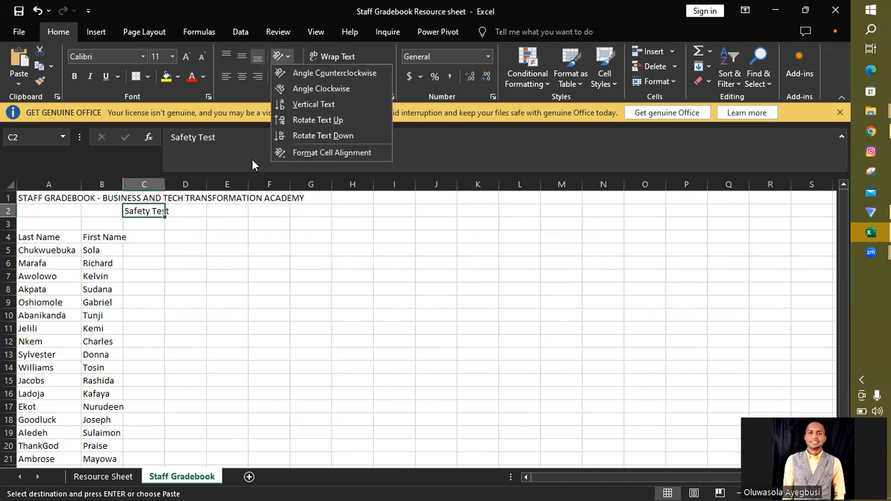
pyautogui.click(144, 159)
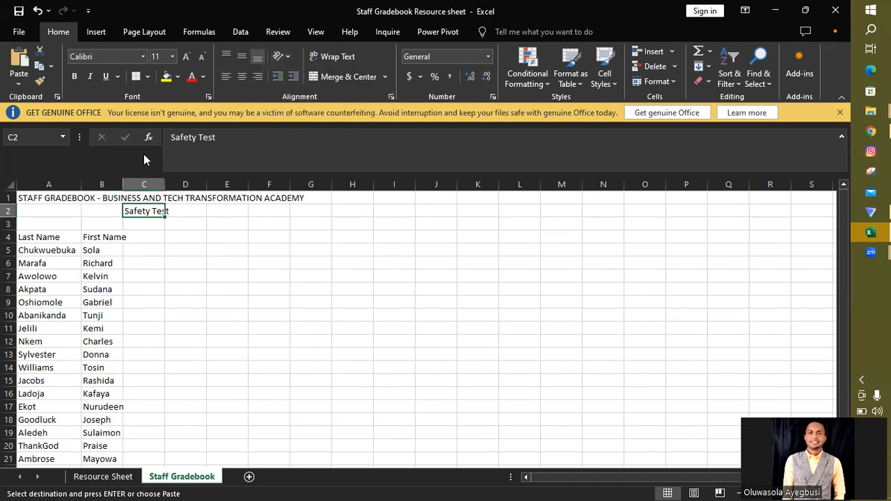
pyautogui.click(287, 57)
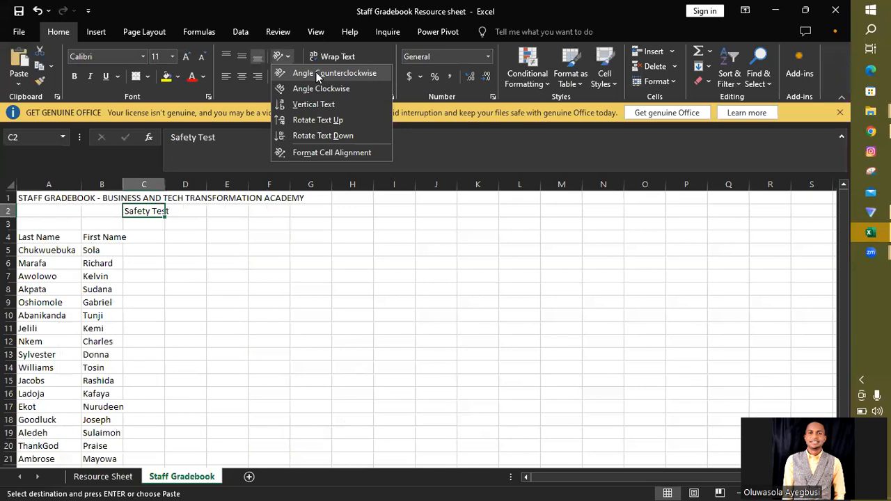
pyautogui.click(317, 74)
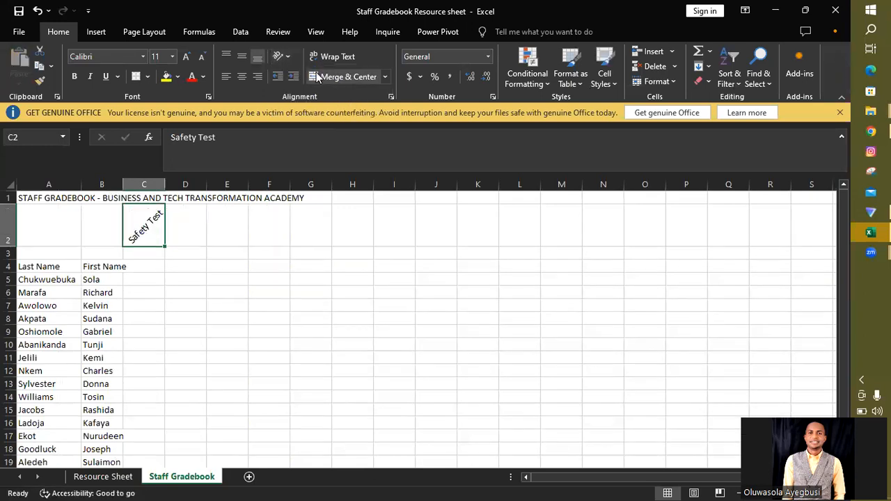
# Step: Try the Angle Clockwise, Vertical Text, Rotate Text Up and Rotate Text Down orientations on the Safety Test heading in C2
pyautogui.click(286, 57)
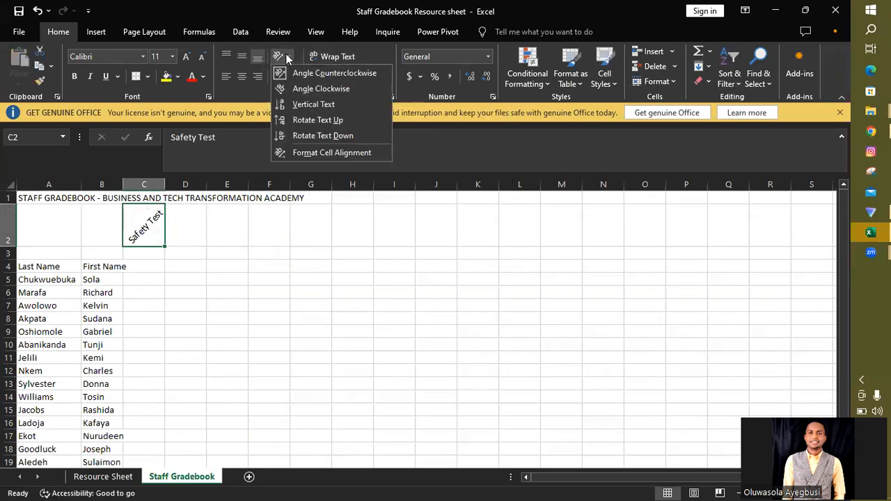
pyautogui.click(319, 88)
pyautogui.click(282, 57)
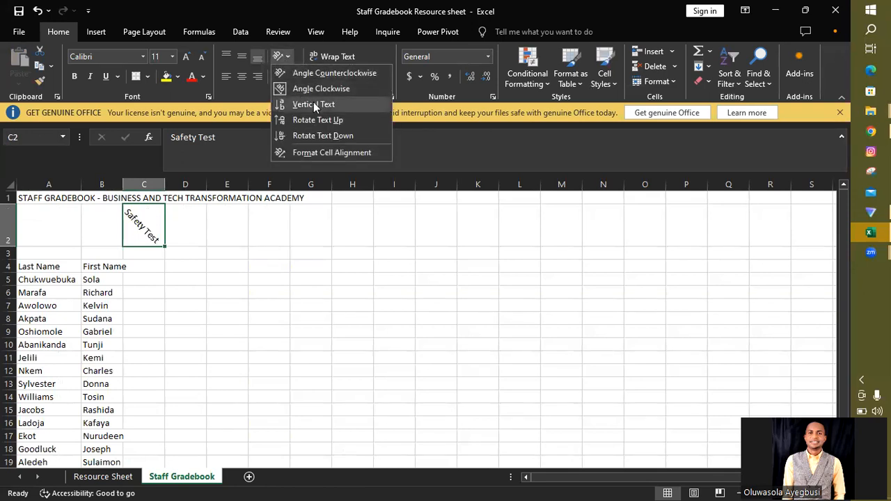
pyautogui.click(313, 103)
pyautogui.click(284, 56)
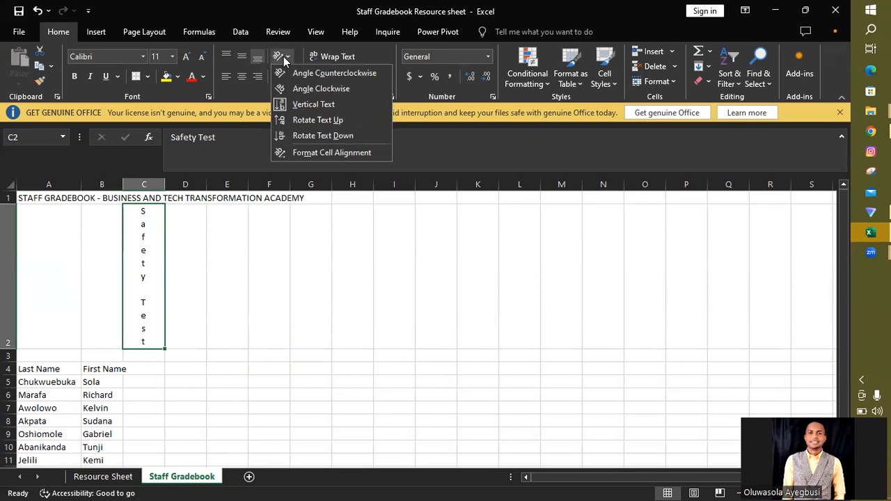
pyautogui.click(321, 120)
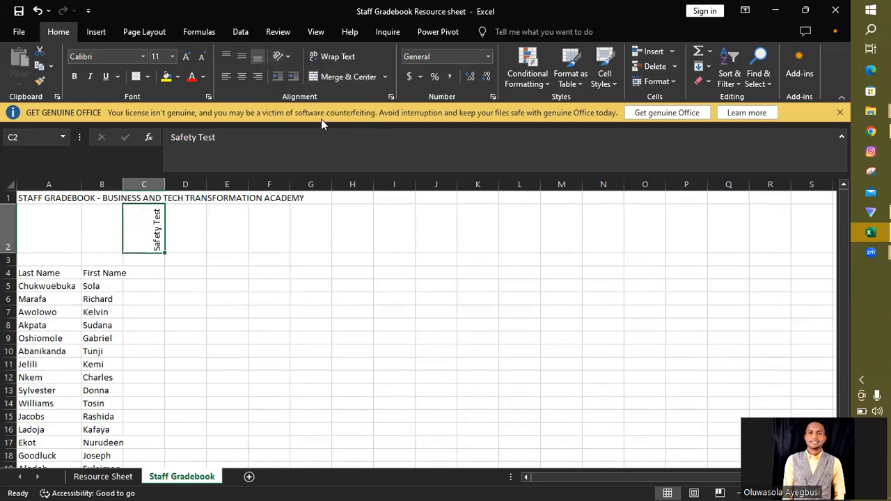
pyautogui.click(281, 55)
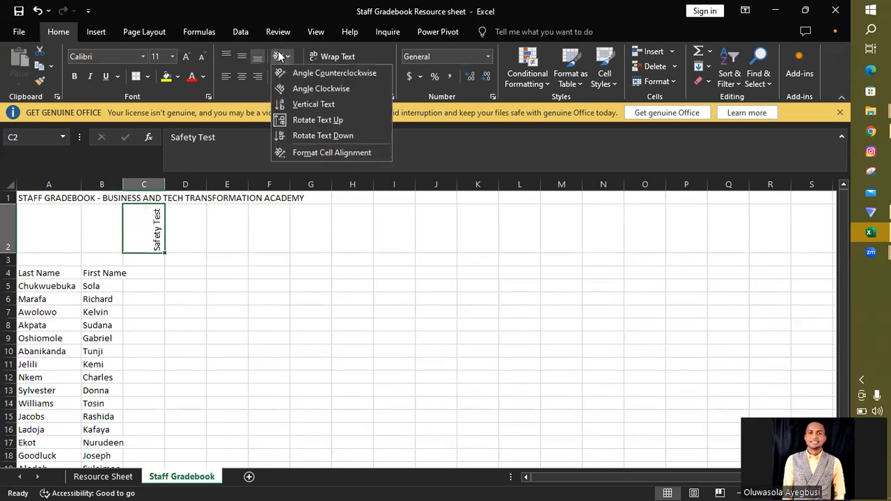
pyautogui.click(324, 133)
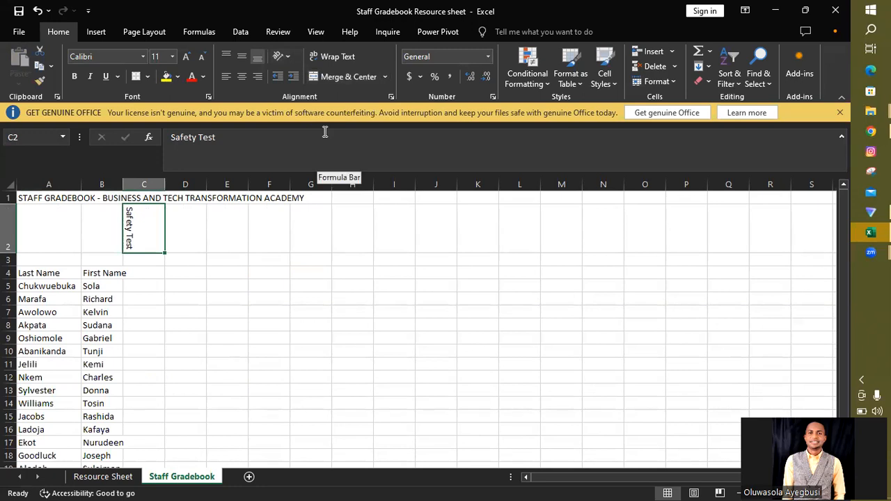
# Step: Set the Safety Test heading in C2 to the Rotate Text Up orientation
pyautogui.click(282, 55)
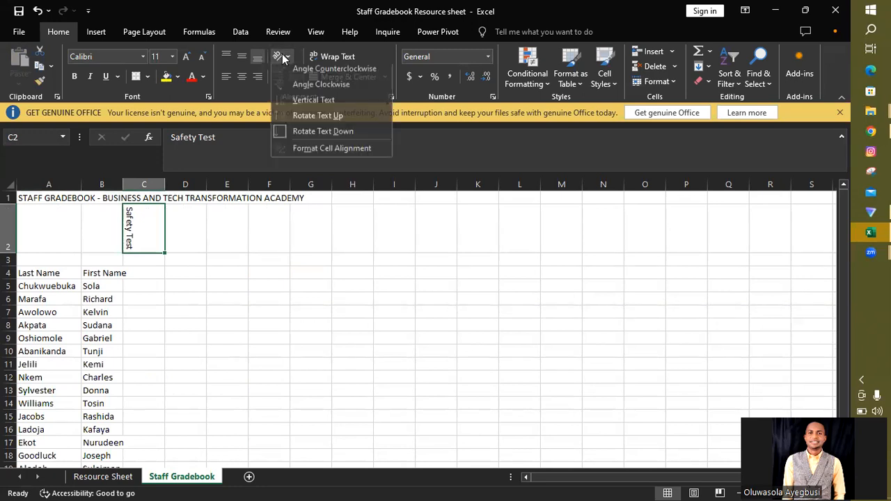
pyautogui.click(320, 120)
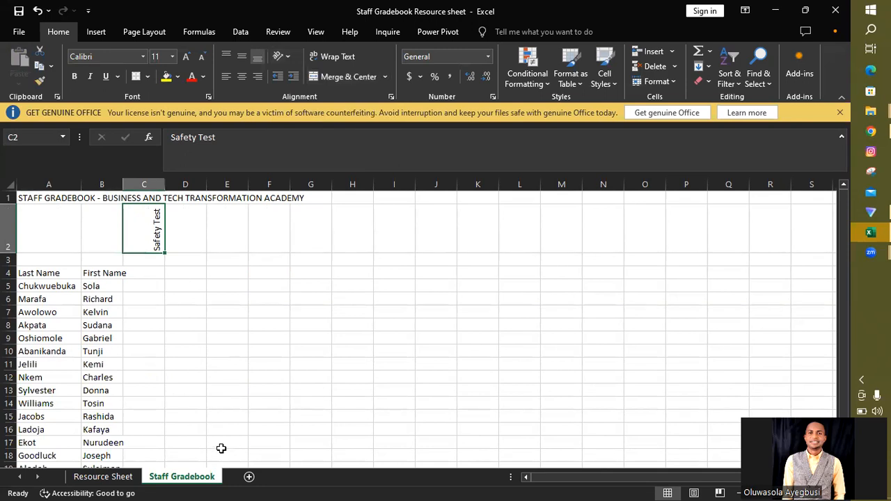
# Step: Copy the Company Philosophy label from J14 of Resource Sheet into cell D2 of Staff Gradebook
pyautogui.click(104, 479)
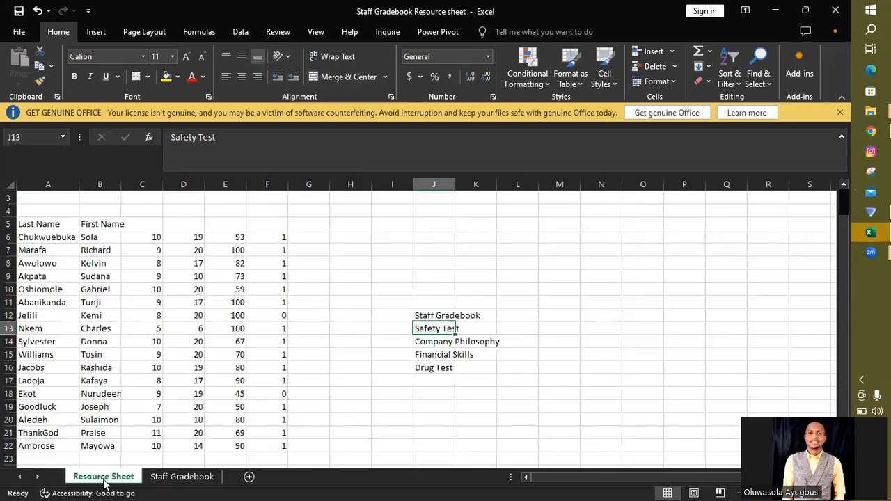
pyautogui.click(432, 343)
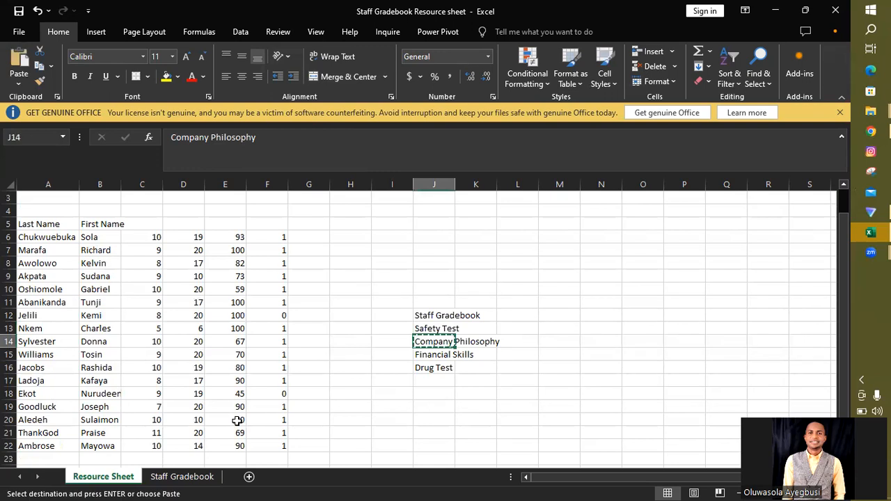
pyautogui.click(184, 477)
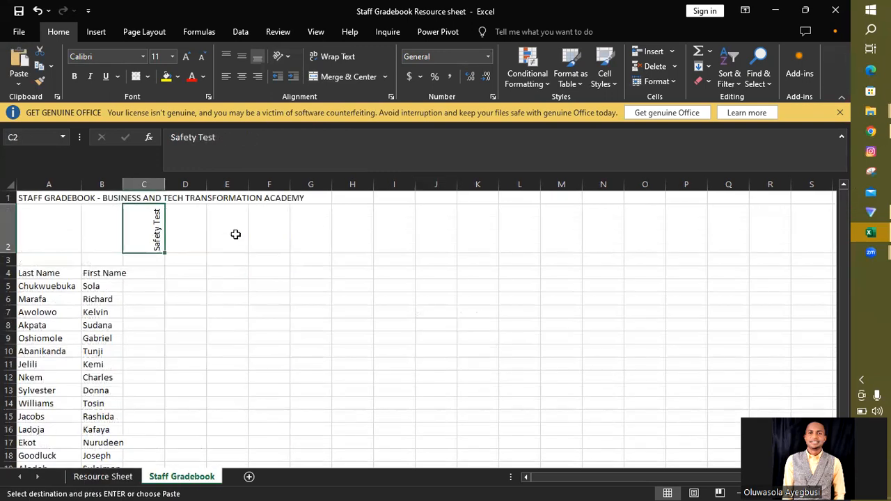
pyautogui.click(194, 239)
pyautogui.hotkey('ctrl', 'v')
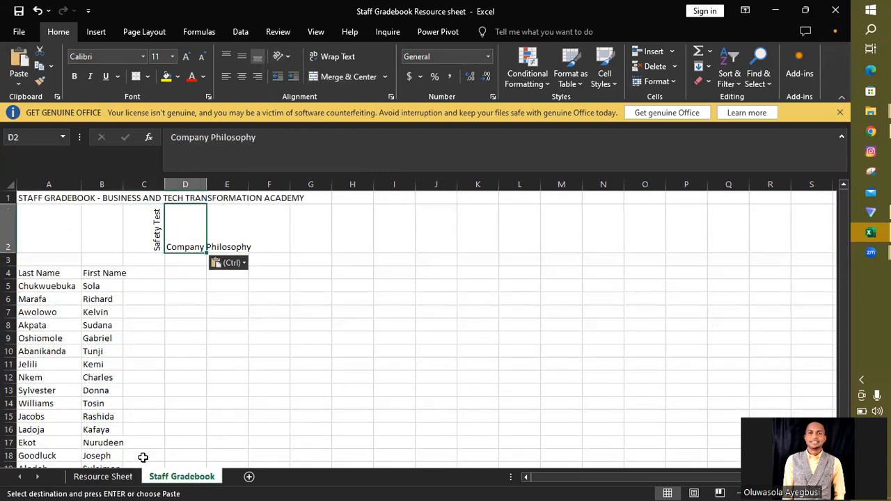
# Step: Copy the Financial Skills label from J15 of Resource Sheet into cell E2 of Staff Gradebook
pyautogui.click(105, 477)
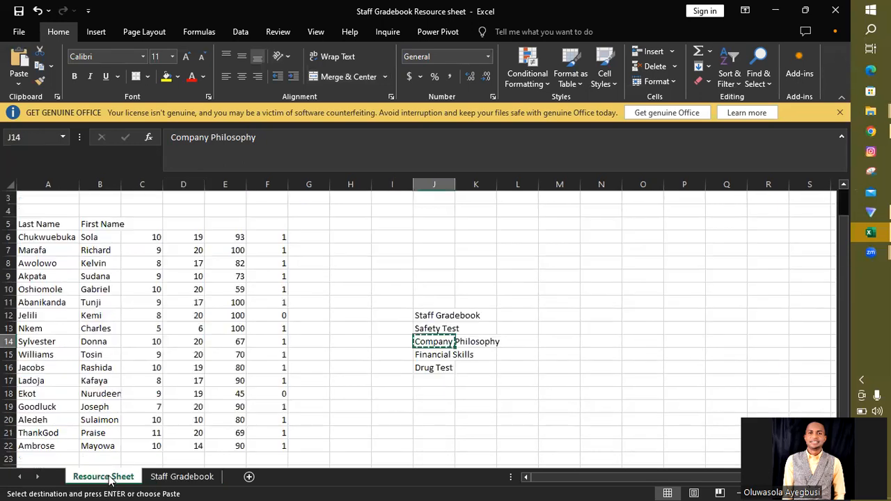
pyautogui.click(436, 356)
pyautogui.hotkey('ctrl', 'c')
pyautogui.click(168, 481)
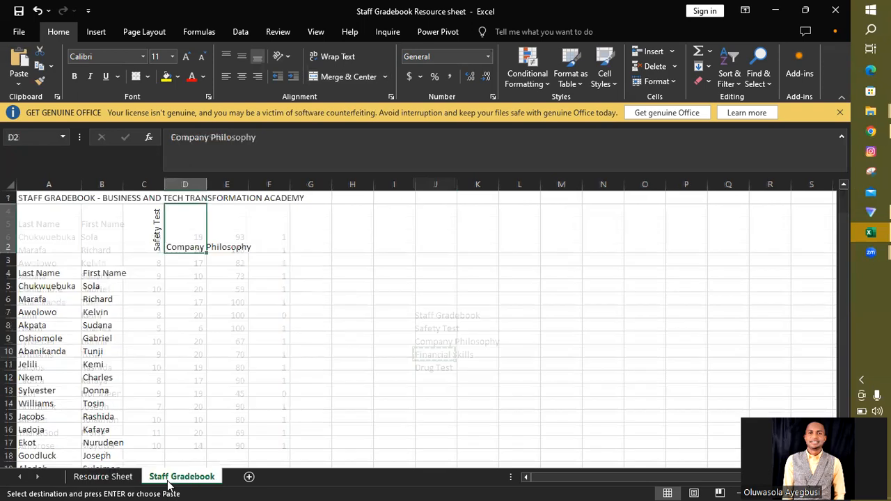
pyautogui.click(227, 229)
pyautogui.hotkey('ctrl', 'v')
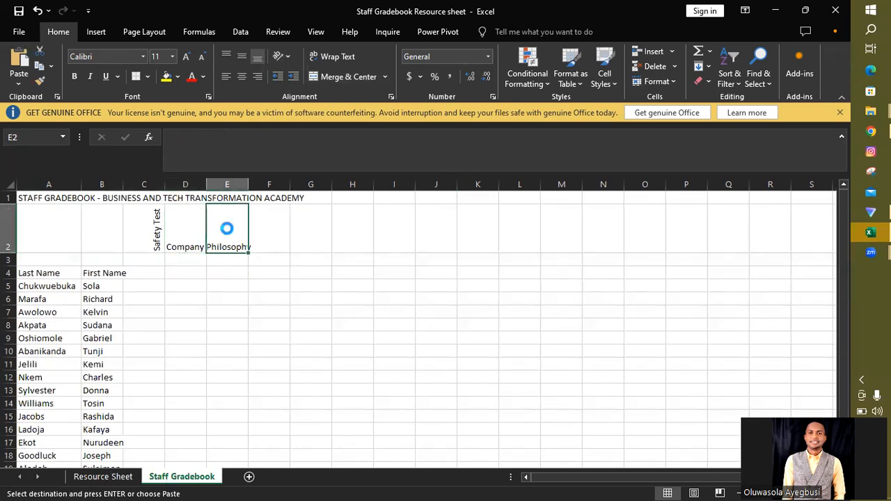
# Step: Copy the Drug Test label from J16 of Resource Sheet into cell F2 of Staff Gradebook
pyautogui.click(92, 476)
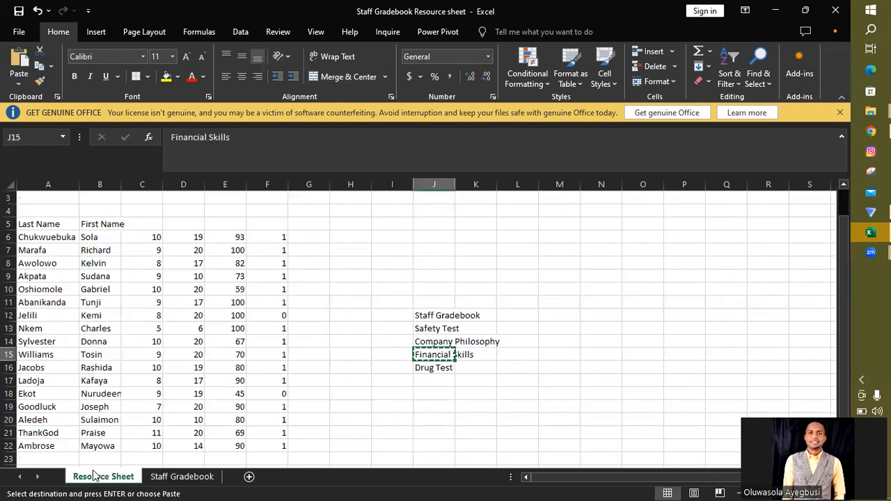
pyautogui.click(433, 367)
pyautogui.hotkey('ctrl', 'c')
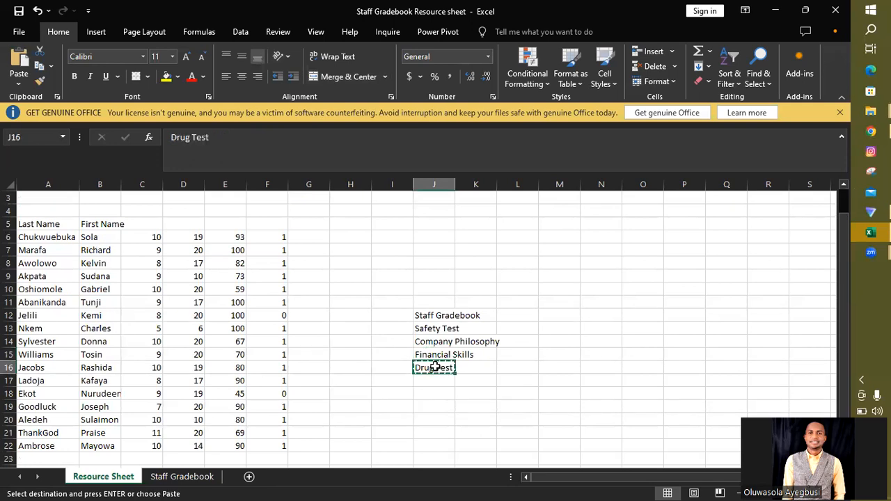
pyautogui.click(182, 476)
pyautogui.click(278, 234)
pyautogui.hotkey('ctrl', 'v')
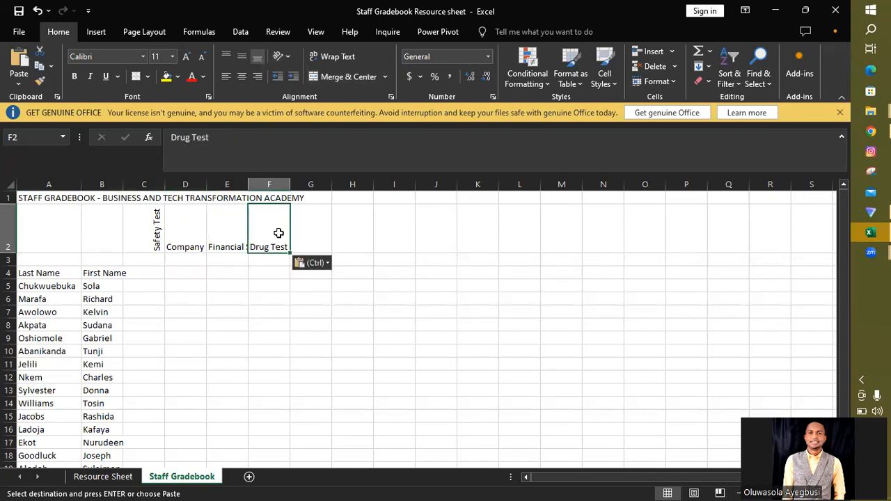
# Step: Apply the Rotate Text Up orientation to the Company Philosophy, Financial Skills and Drug Test headings in D2, E2 and F2
pyautogui.click(193, 223)
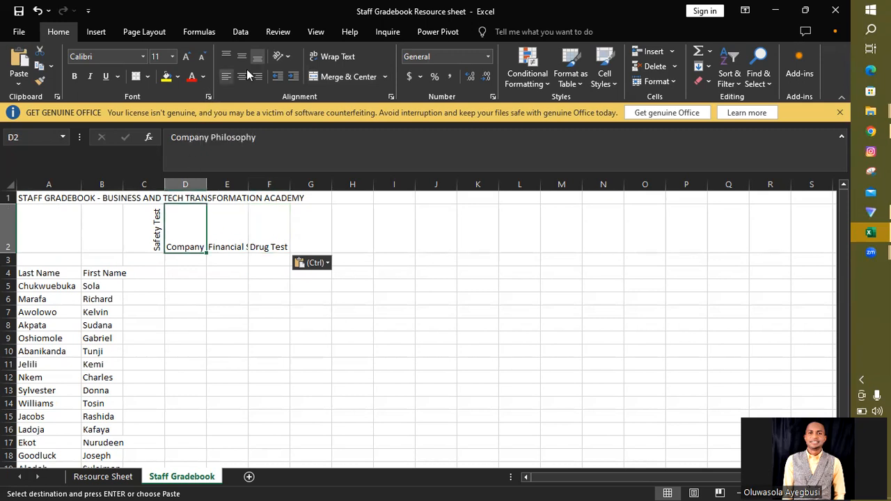
pyautogui.click(281, 56)
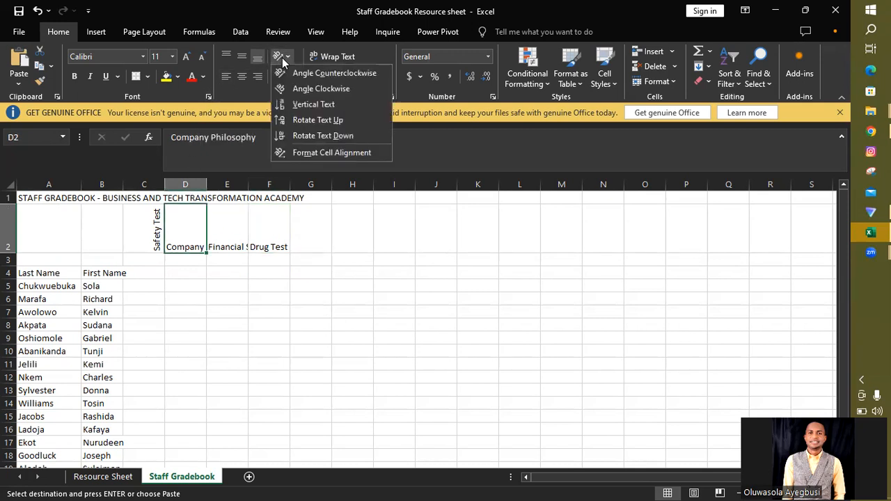
pyautogui.click(326, 122)
pyautogui.click(243, 253)
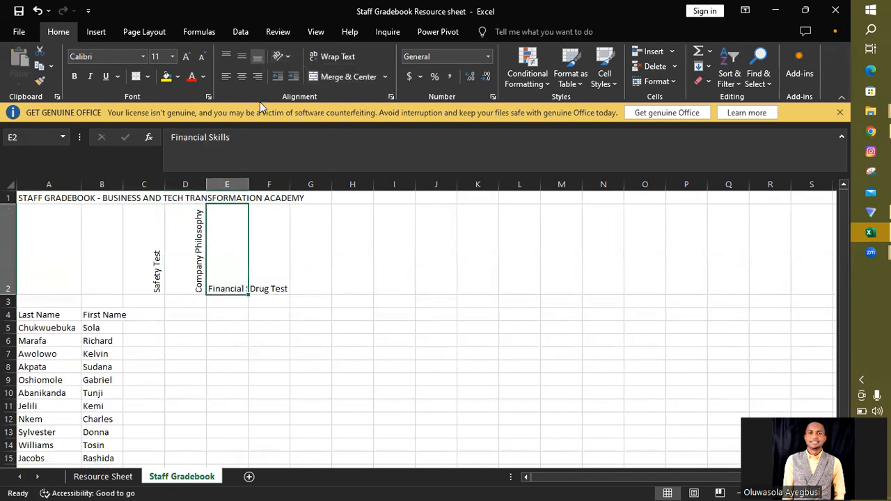
pyautogui.click(283, 56)
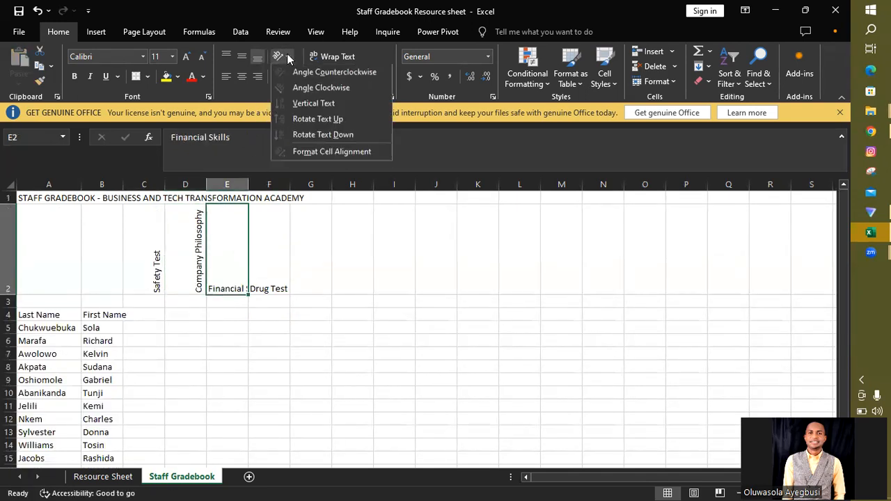
pyautogui.click(331, 121)
pyautogui.click(280, 244)
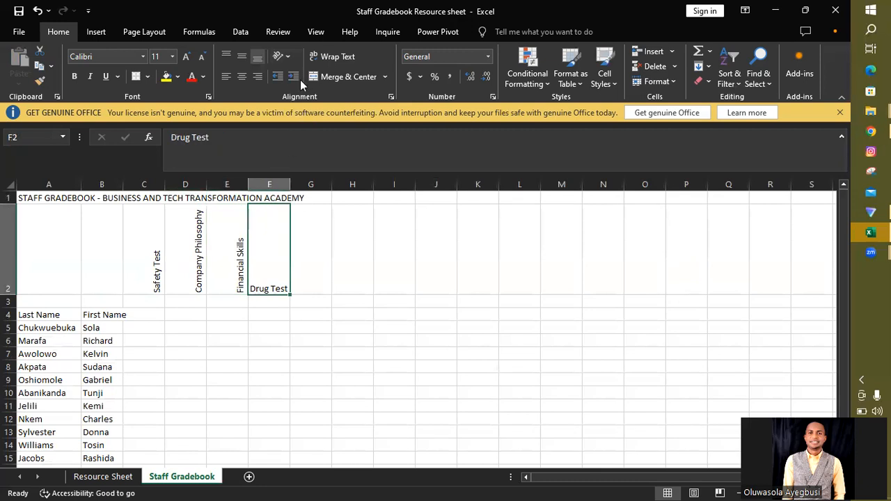
pyautogui.click(289, 55)
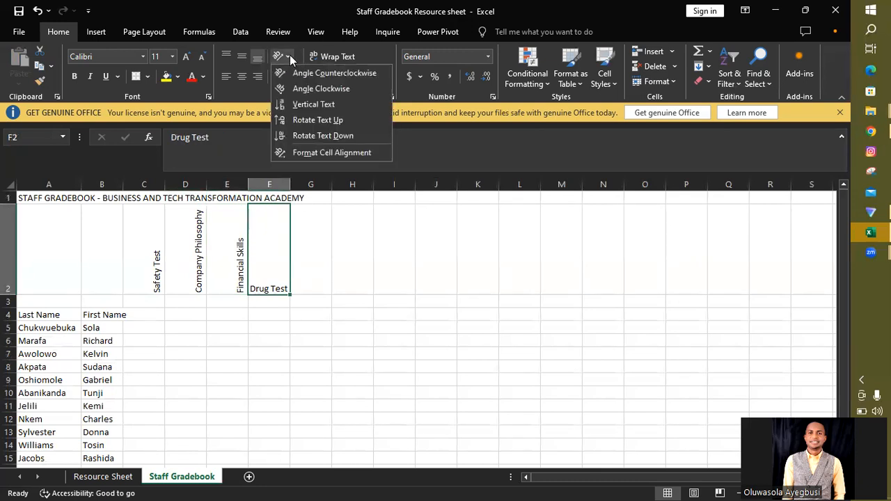
pyautogui.click(347, 121)
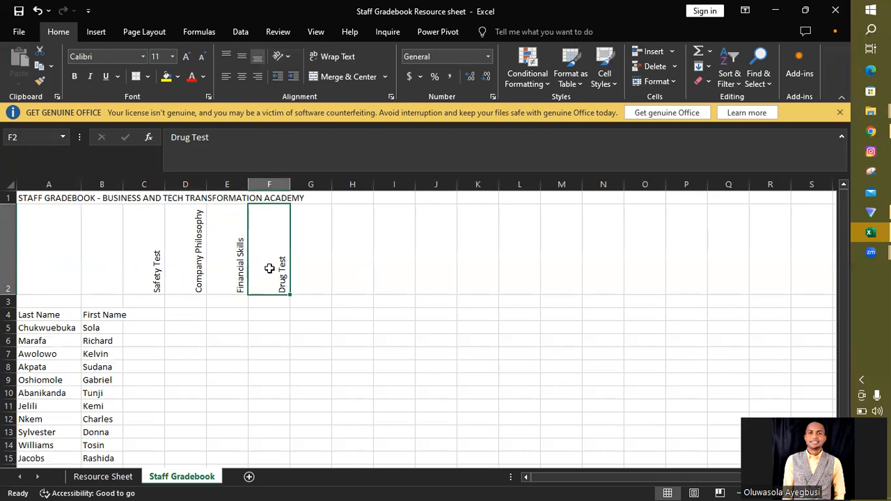
# Step: Enter the label "Possible Score" in cell B3 of Staff Gradebook
pyautogui.click(95, 302)
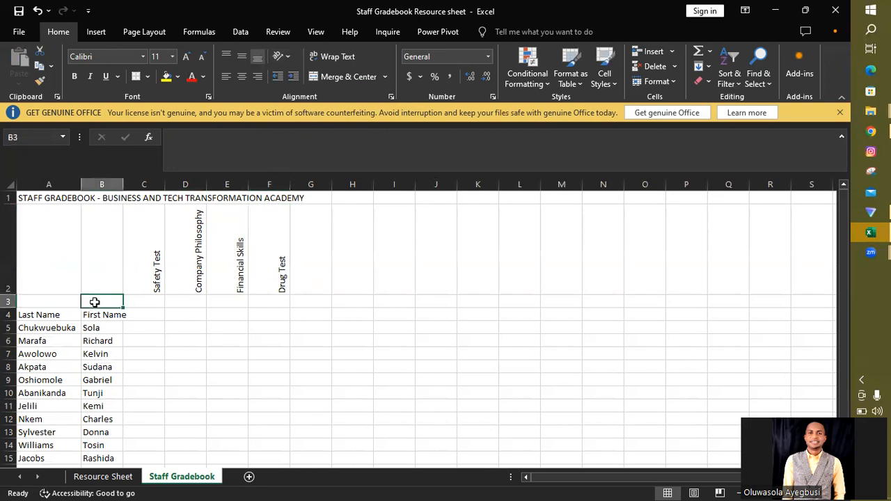
pyautogui.write('Possible Score')
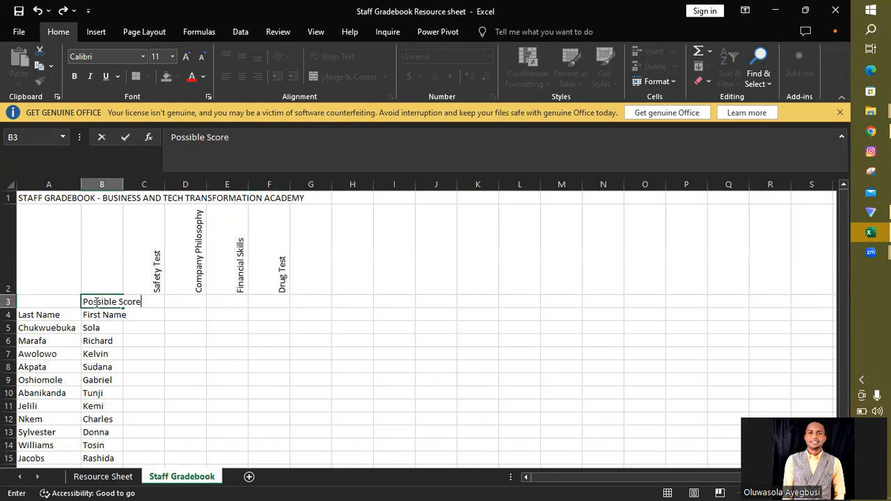
pyautogui.click(176, 301)
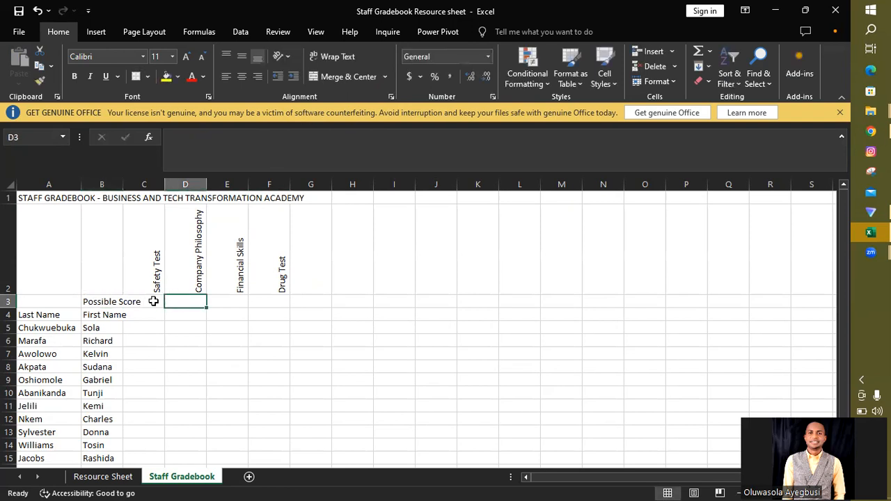
# Step: Enter the possible scores 10, 20, 100 and 1 in cells C3, D3, E3 and F3 under the test headings
pyautogui.click(153, 301)
pyautogui.write('10')
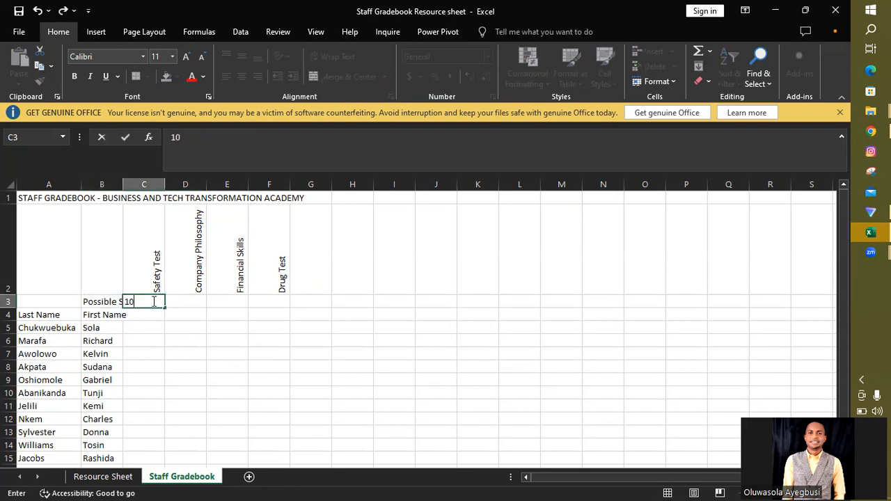
pyautogui.click(200, 301)
pyautogui.write('20')
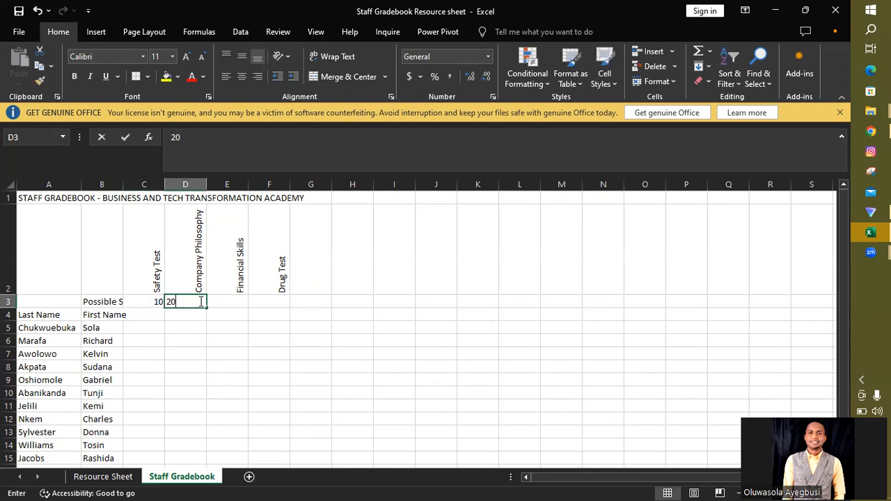
pyautogui.click(229, 307)
pyautogui.write('100')
pyautogui.click(276, 303)
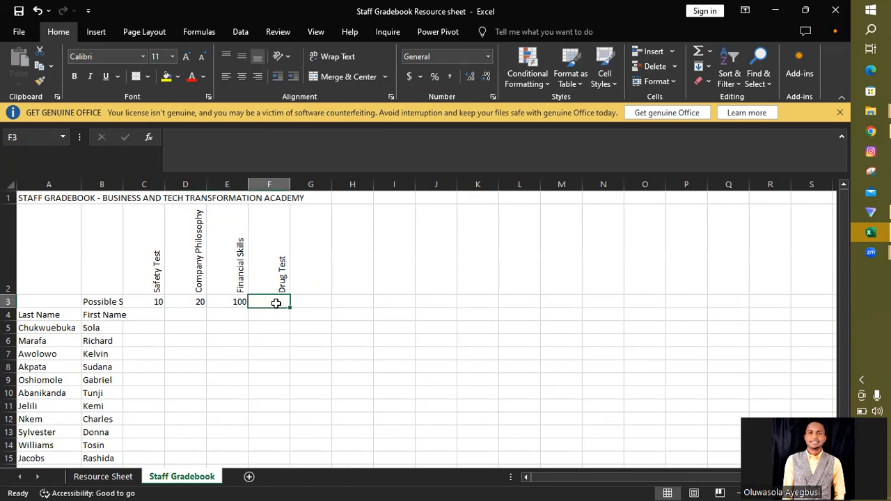
pyautogui.write('1')
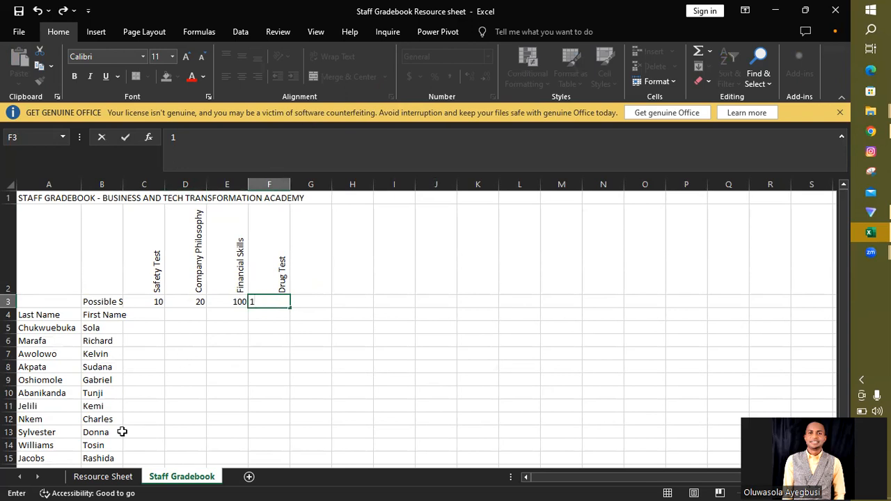
# Step: Copy the test scores in C6:F22 of Resource Sheet into Staff Gradebook starting at cell C4
pyautogui.click(103, 477)
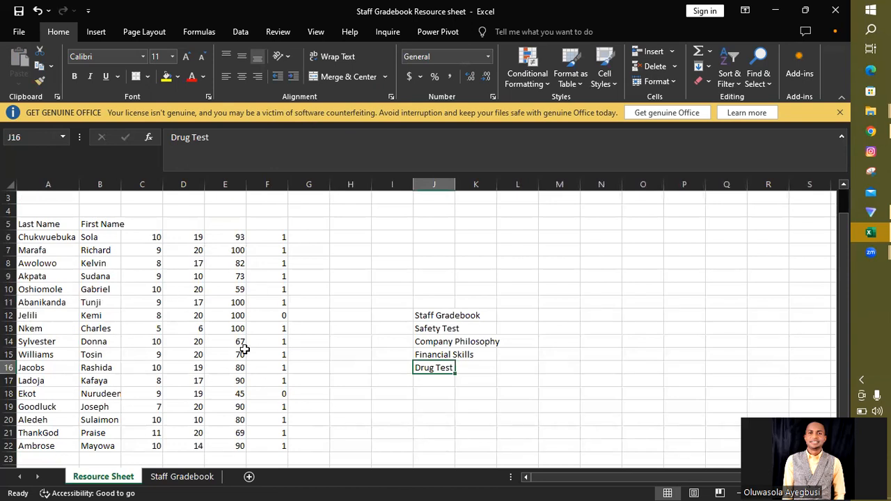
pyautogui.moveTo(152, 237); pyautogui.dragTo(255, 447)
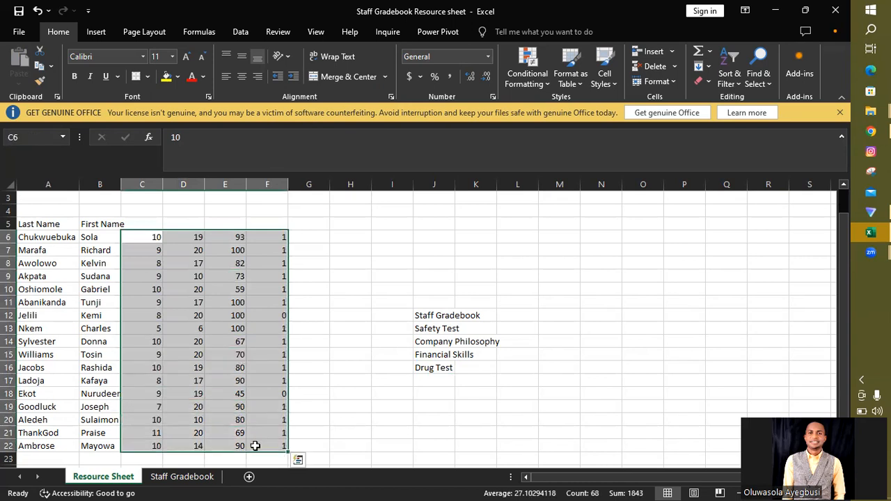
pyautogui.hotkey('ctrl', 'c')
pyautogui.click(196, 478)
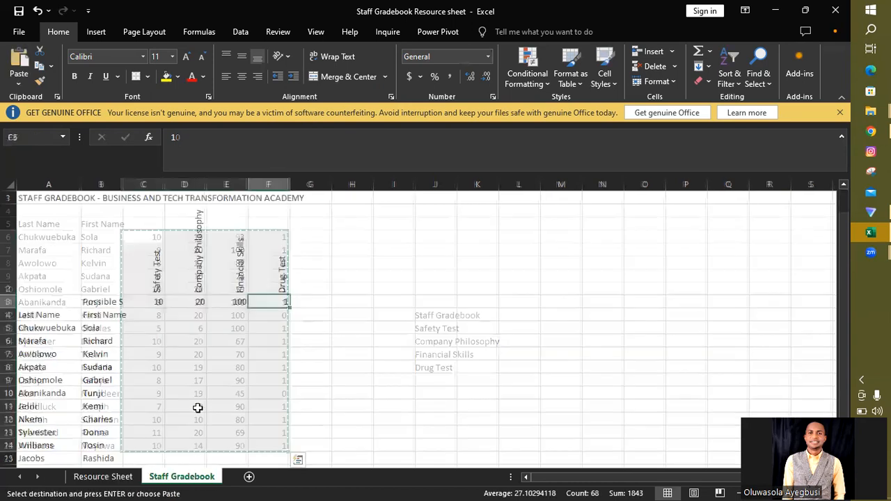
pyautogui.click(152, 315)
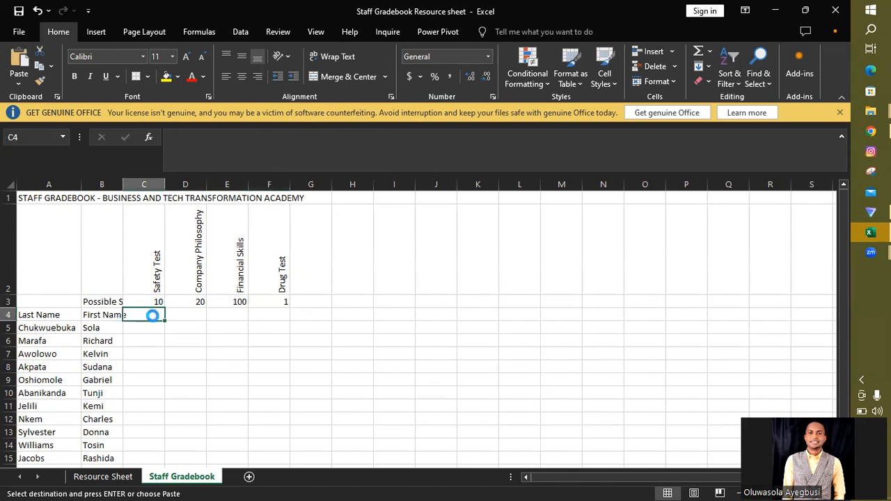
pyautogui.hotkey('ctrl', 'v')
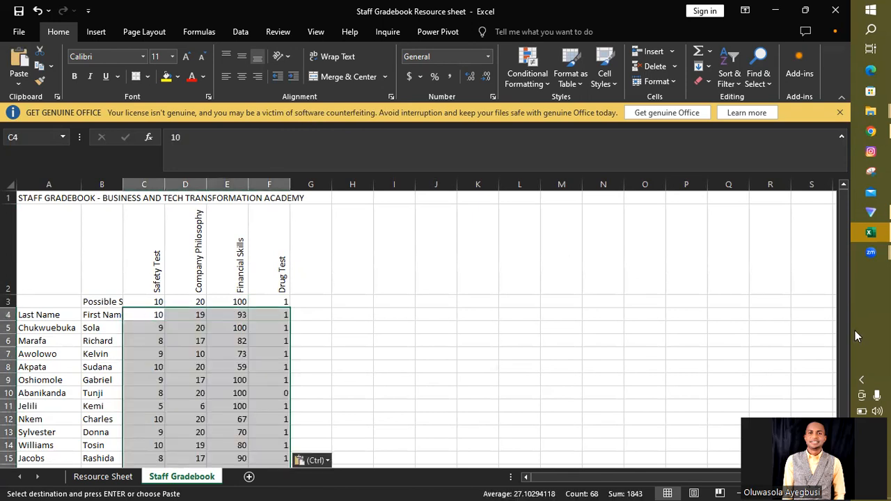
pyautogui.moveTo(840, 331); pyautogui.dragTo(851, 352)
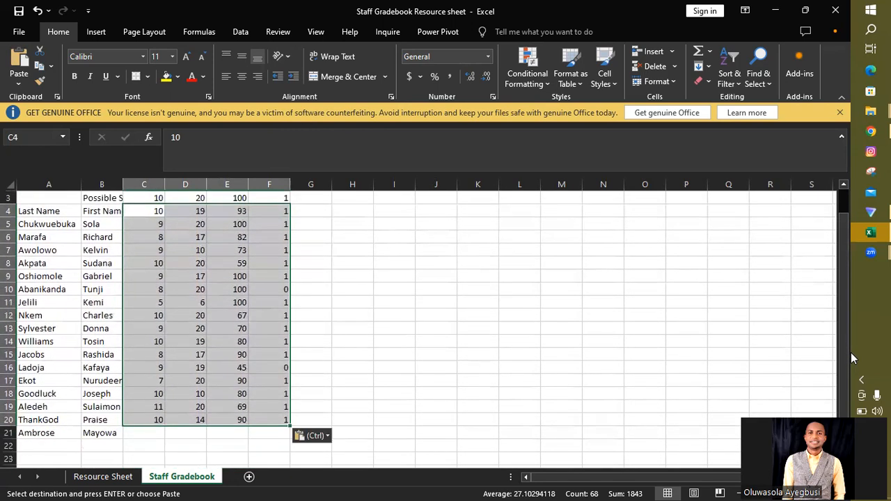
pyautogui.scroll(1, 843, 320)
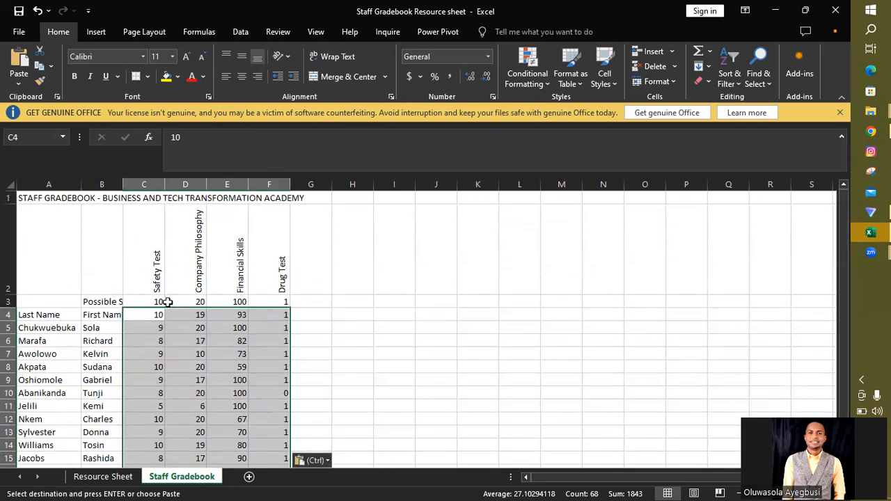
# Step: Copy the four rotated test headings from C2:F2 to H2:K2 and widen column B to fit the Possible Score label
pyautogui.moveTo(149, 270); pyautogui.dragTo(256, 270)
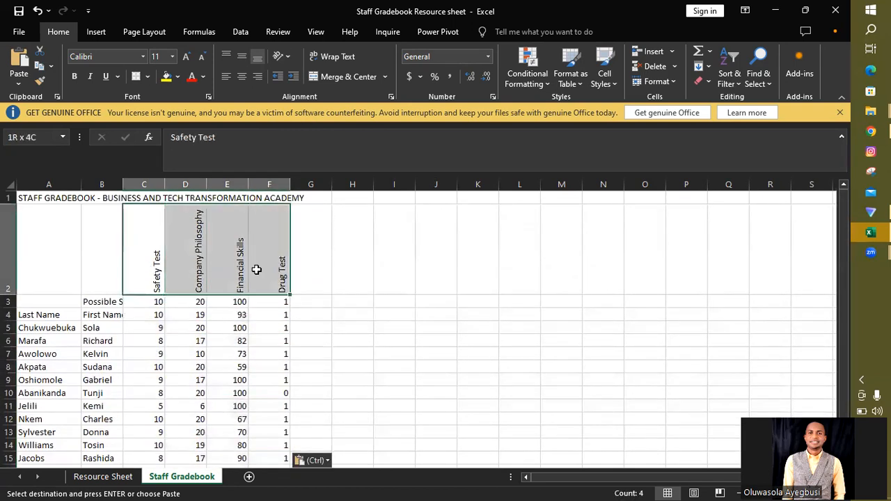
pyautogui.hotkey('ctrl', 'c')
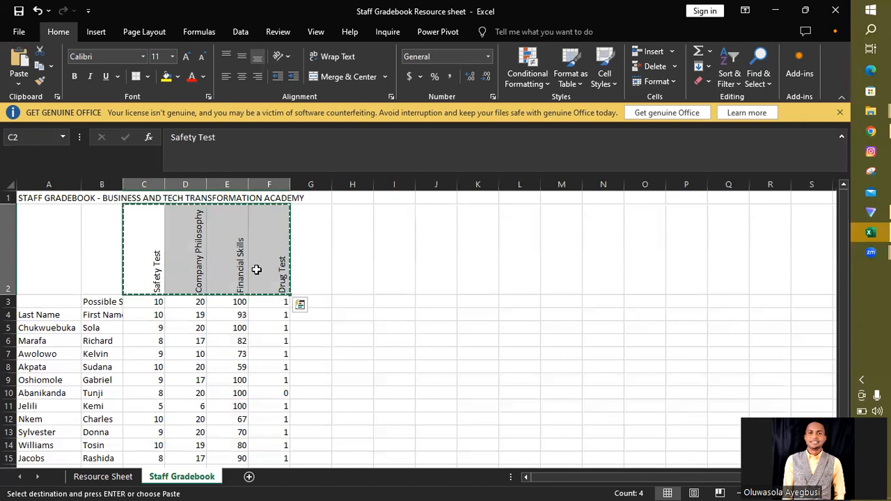
pyautogui.click(355, 261)
pyautogui.hotkey('ctrl', 'v')
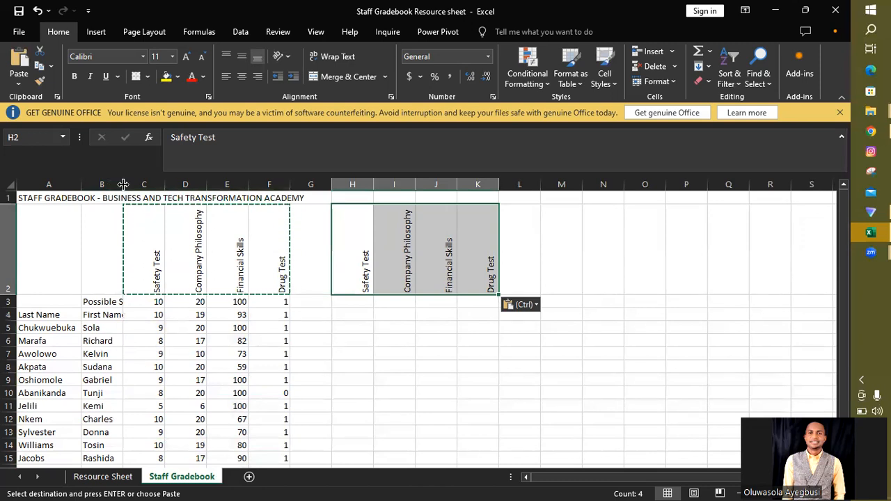
pyautogui.moveTo(123, 183); pyautogui.dragTo(142, 184)
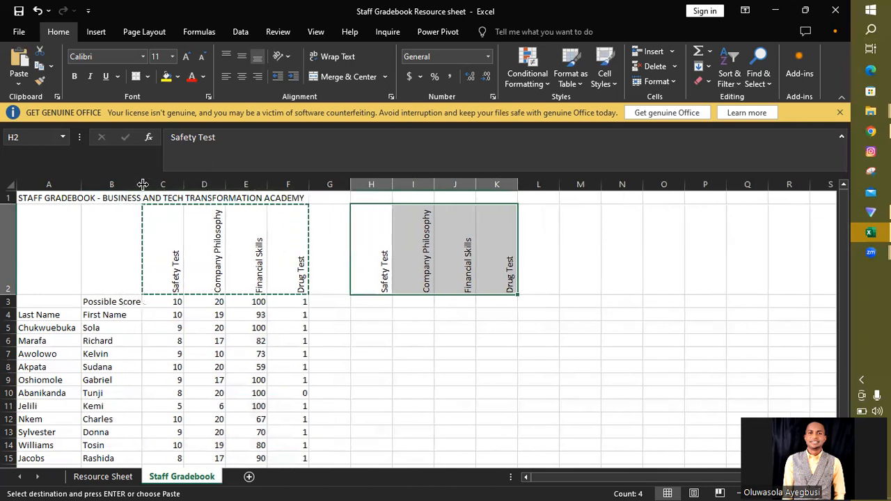
pyautogui.click(377, 299)
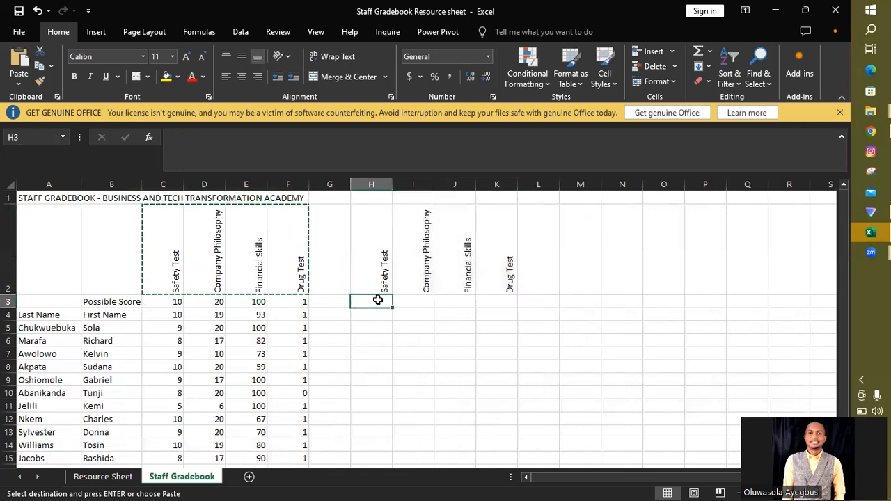
pyautogui.write('=')
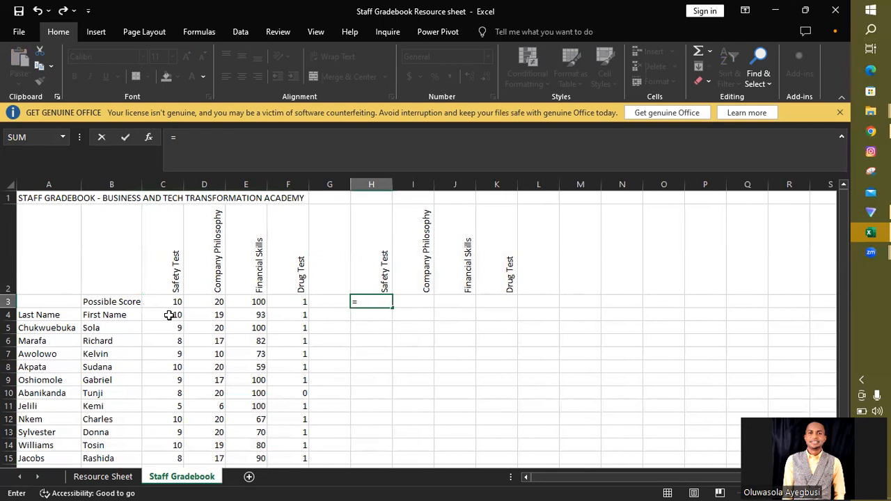
pyautogui.click(9, 301)
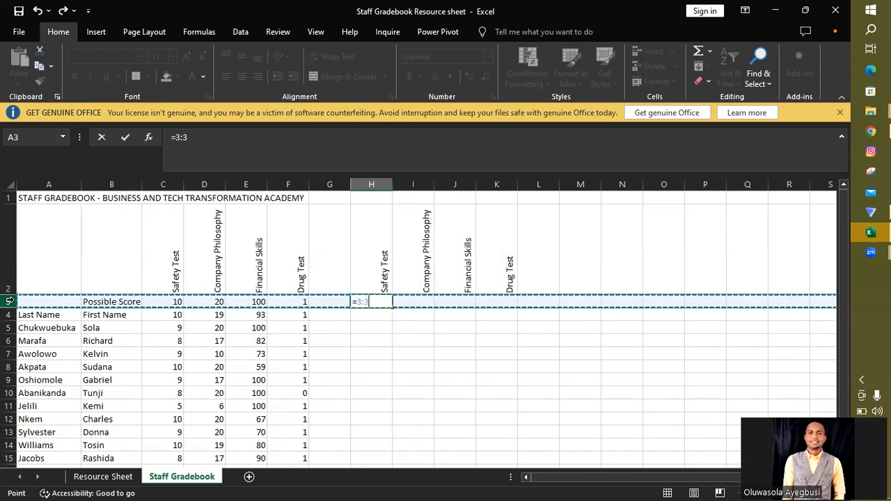
pyautogui.press('BackSpace')
pyautogui.press('BackSpace')
pyautogui.press('BackSpace')
pyautogui.press('BackSpace')
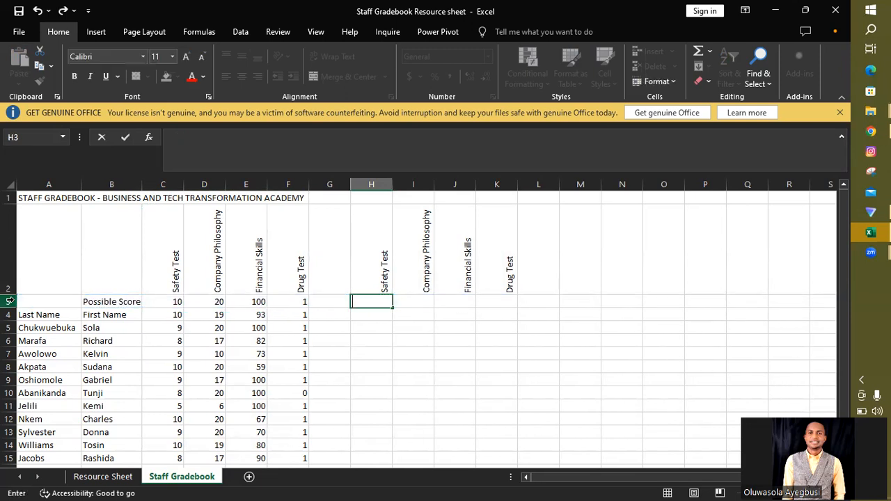
pyautogui.click(54, 259)
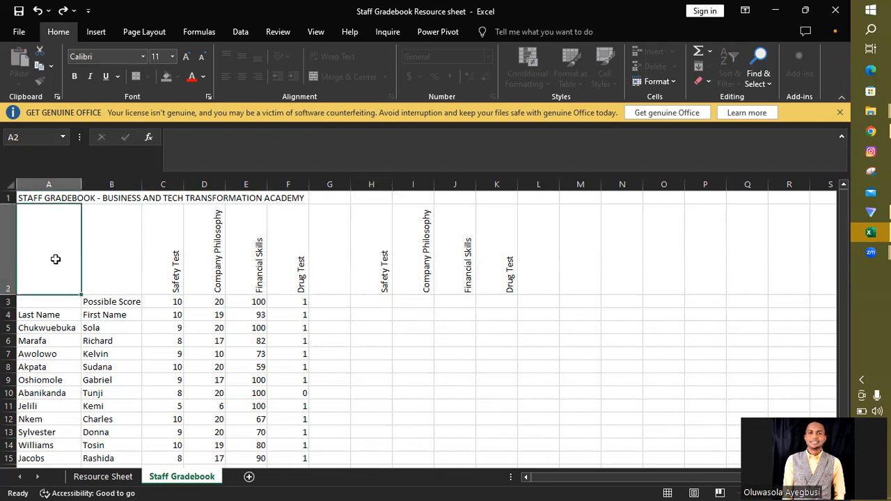
# Step: Try inserting a blank row above the Possible Score row and undo the insertion
pyautogui.click(9, 301)
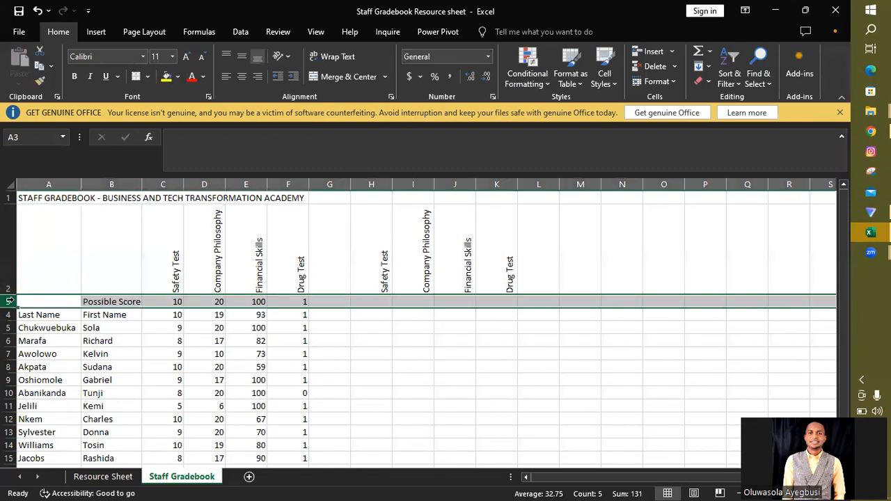
pyautogui.rightClick(10, 301)
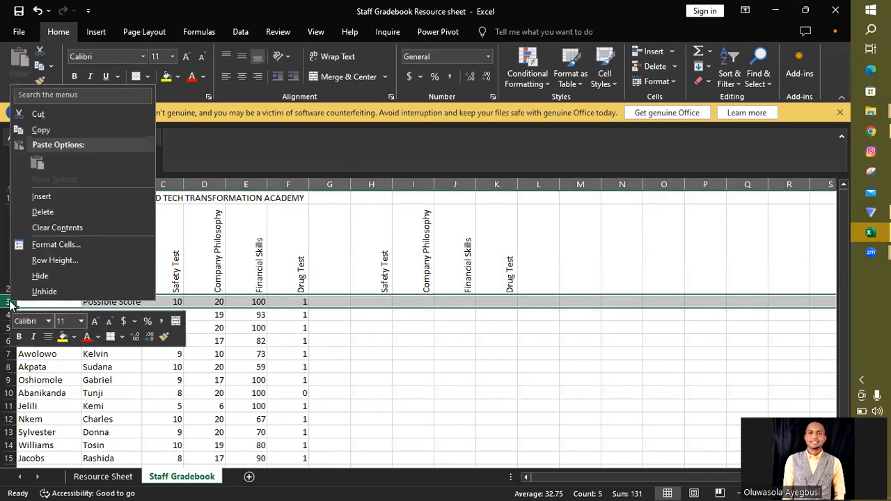
pyautogui.click(41, 196)
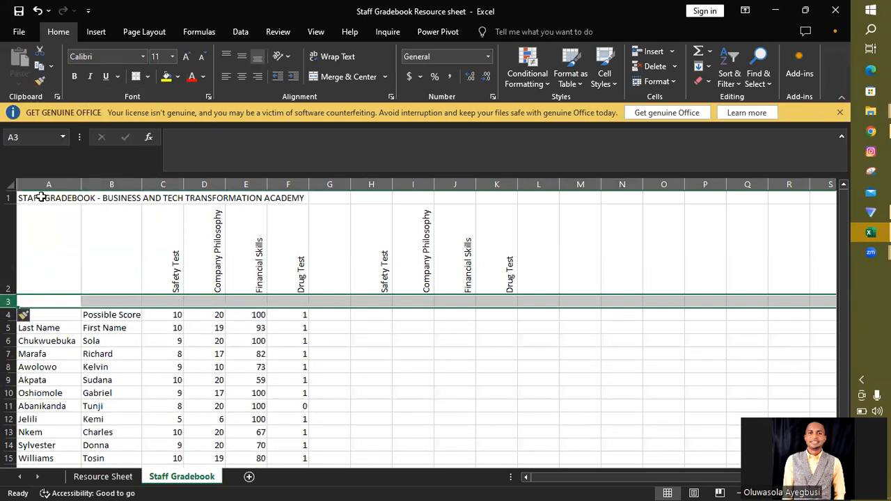
pyautogui.hotkey('ctrl', 'z')
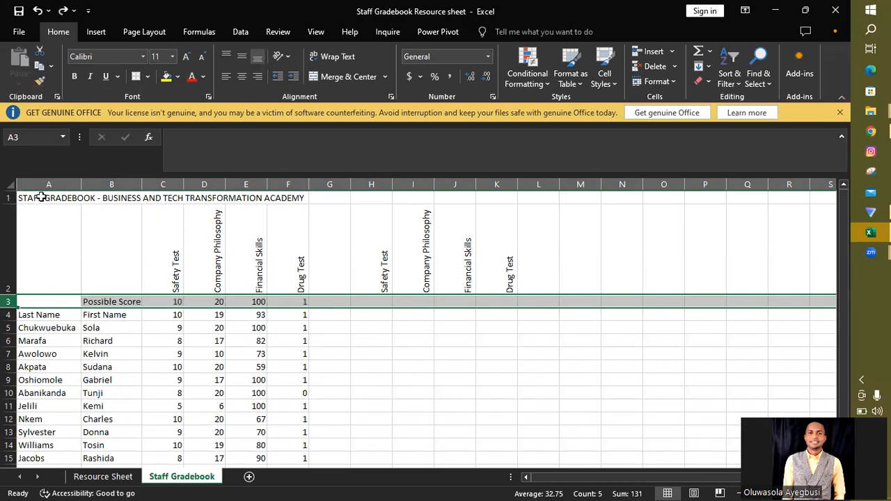
# Step: Insert a blank row between the Possible Score row and the Last Name and First Name header row
pyautogui.click(8, 317)
pyautogui.rightClick(8, 317)
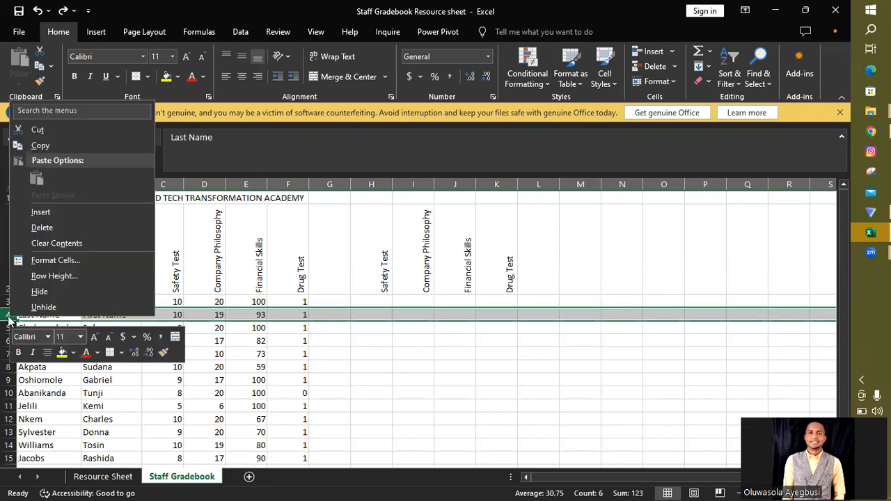
pyautogui.click(41, 213)
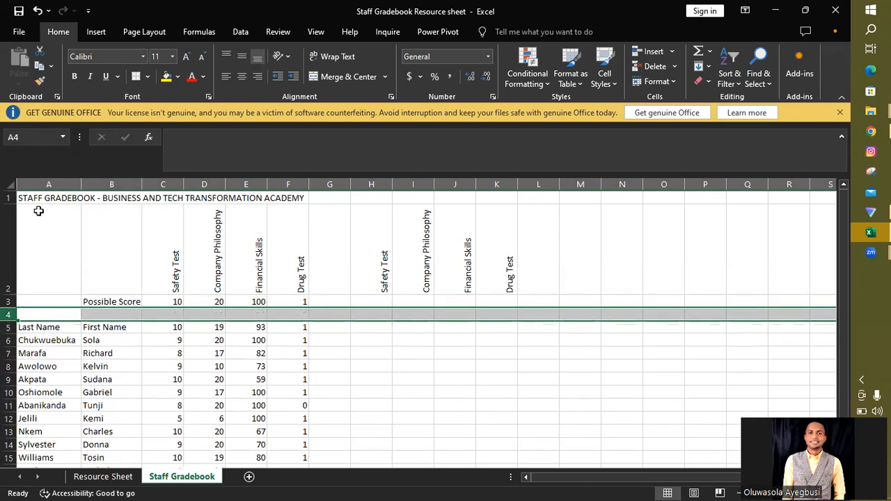
pyautogui.click(616, 408)
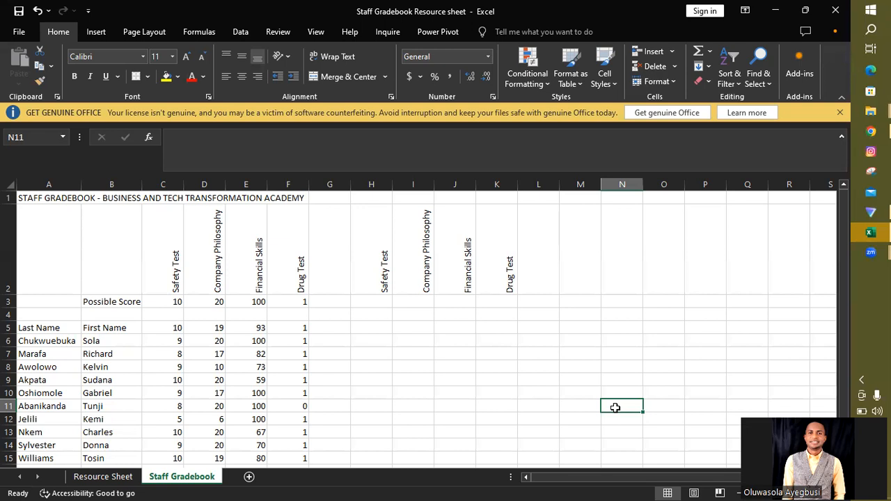
# Step: Enter the formula =C5/C3 in cell H5 to divide the first Safety Test score by its possible score
pyautogui.click(377, 327)
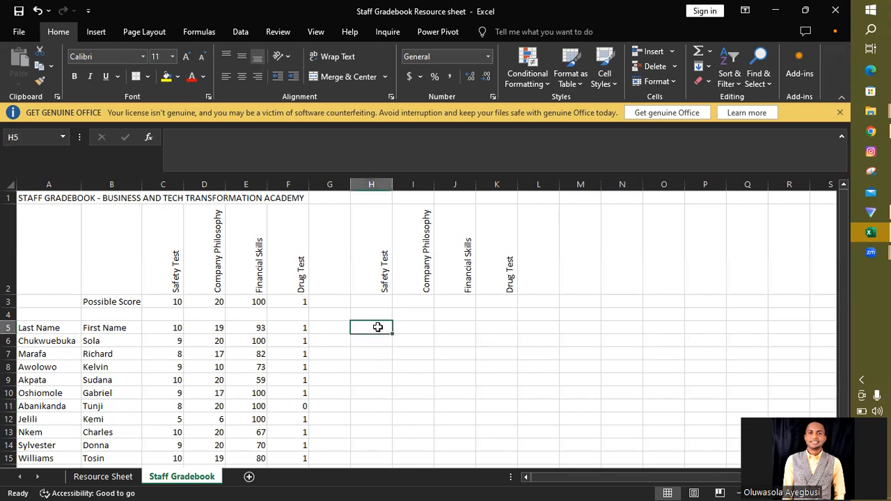
pyautogui.write('=')
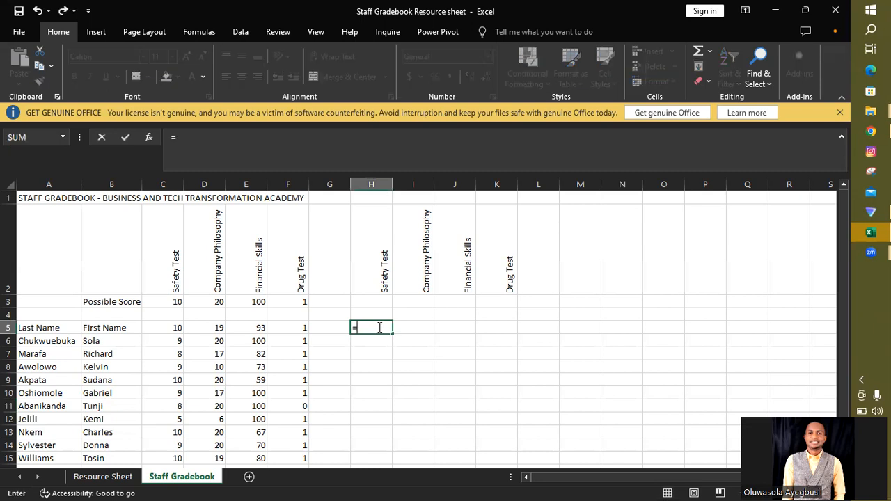
pyautogui.click(176, 329)
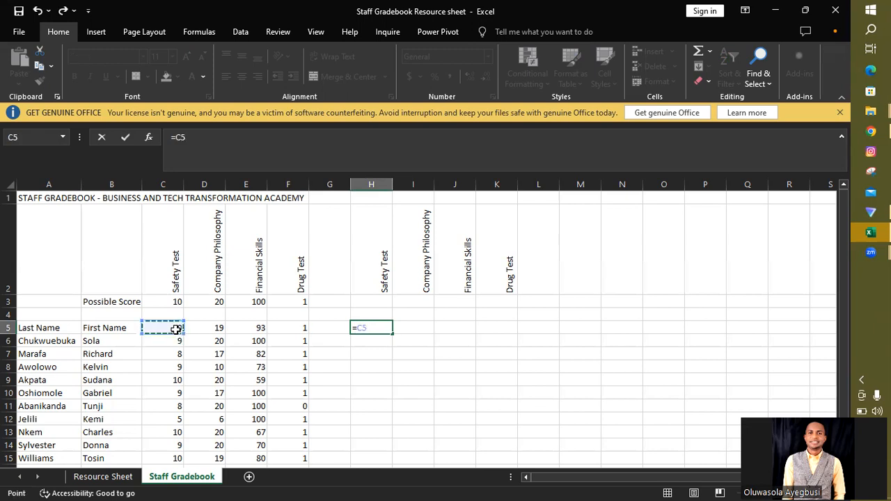
pyautogui.write('?')
pyautogui.press('BackSpace')
pyautogui.click(175, 301)
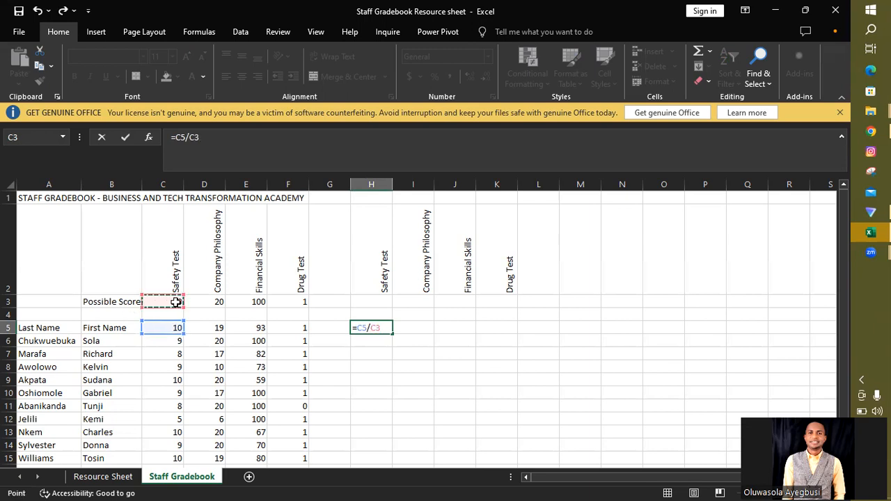
pyautogui.press('Return')
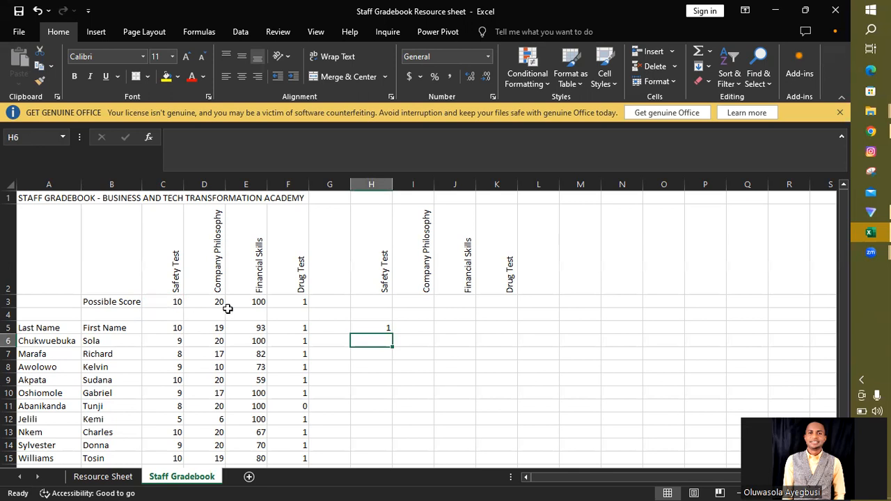
# Step: Fill the Safety Test ratio formula from H5 down to H21
pyautogui.click(375, 327)
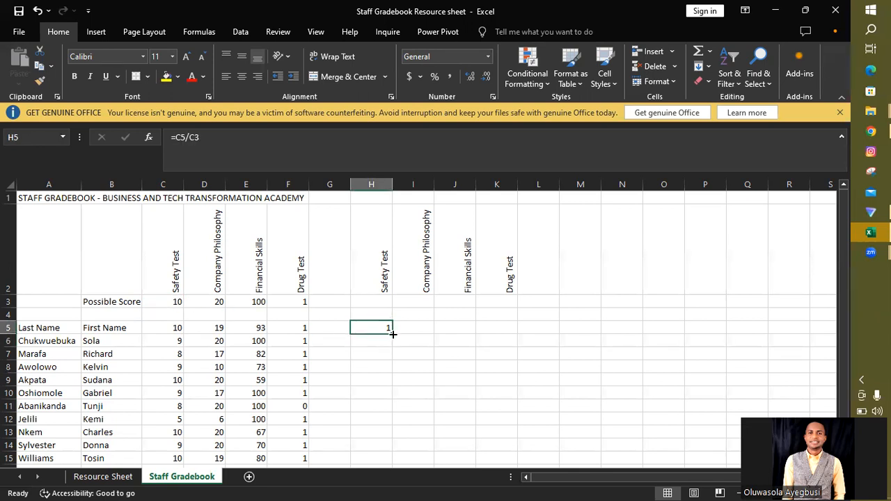
pyautogui.moveTo(392, 334); pyautogui.dragTo(382, 439)
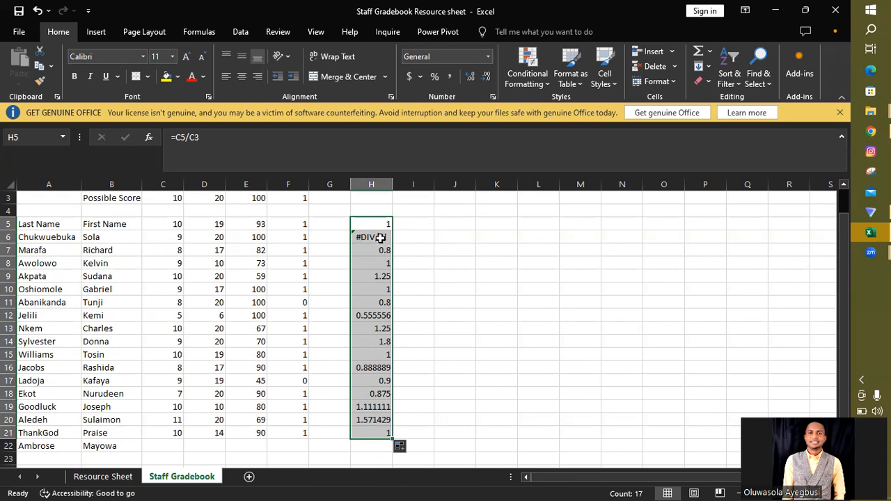
pyautogui.click(420, 242)
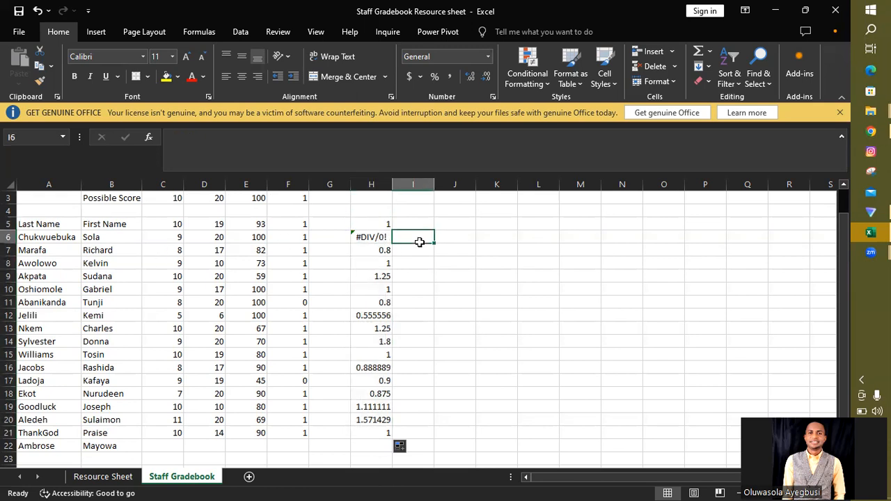
# Step: Examine which cells the formula in H6 references, leaving the formula as it is
pyautogui.doubleClick(371, 237)
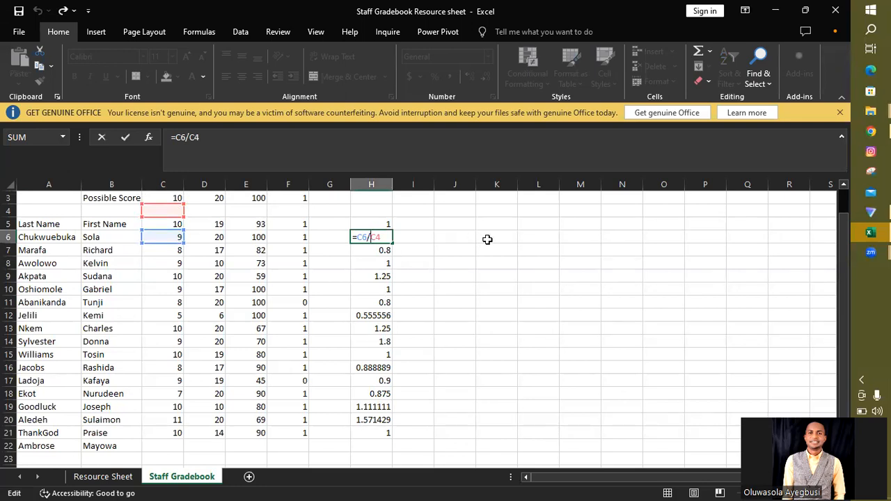
pyautogui.click(374, 223)
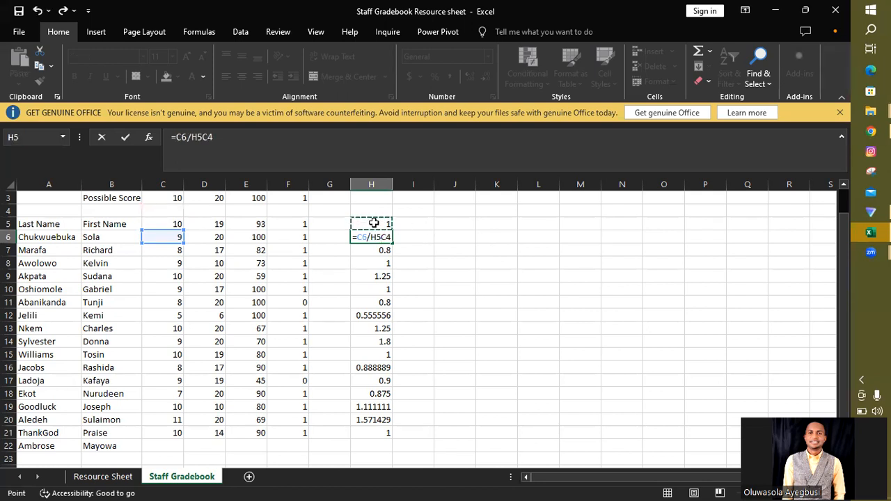
pyautogui.press('BackSpace')
pyautogui.press('BackSpace')
pyautogui.press('Return')
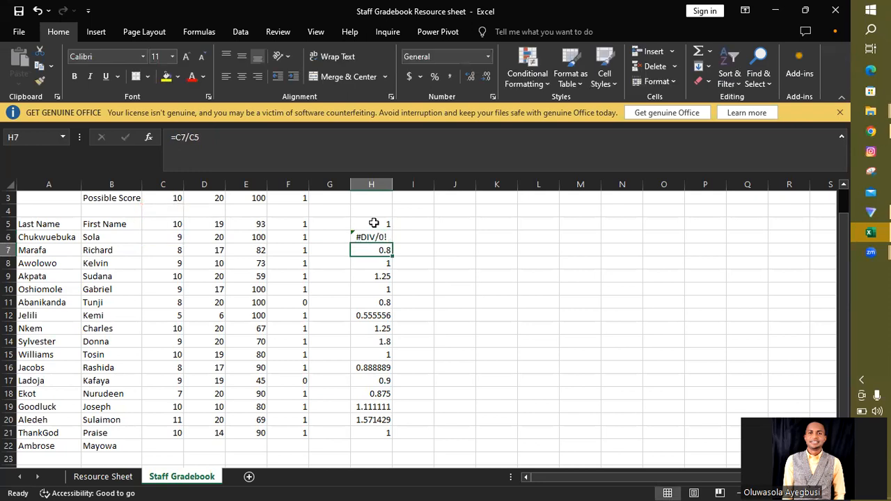
# Step: Examine which cells the H5 ratio formula divides, comparing the Safety Test scores in column C with the possible score in C3
pyautogui.doubleClick(388, 223)
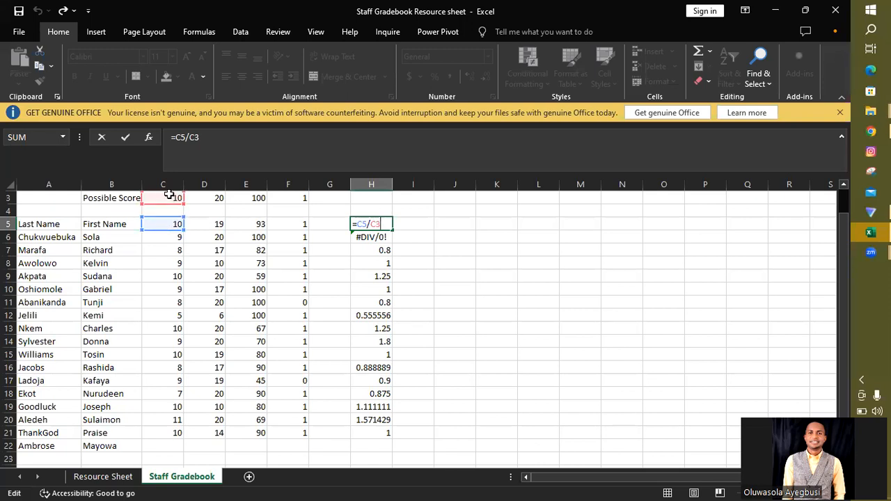
pyautogui.click(175, 237)
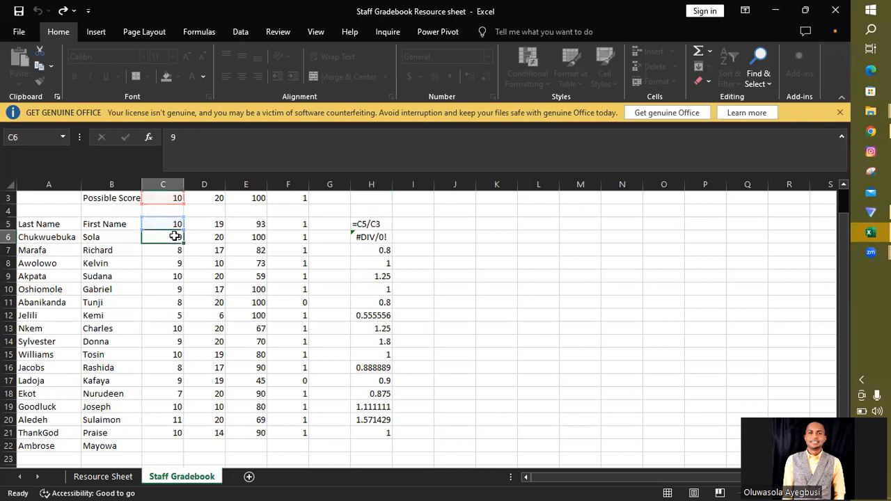
pyautogui.click(175, 224)
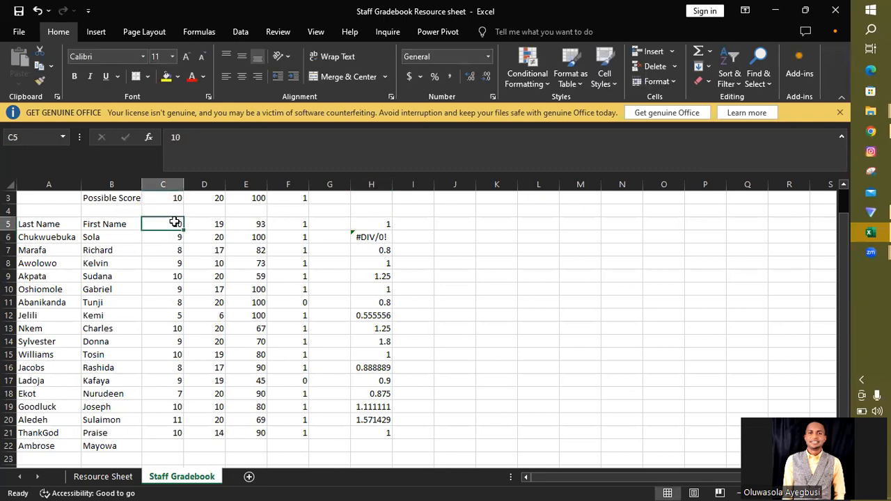
pyautogui.click(174, 208)
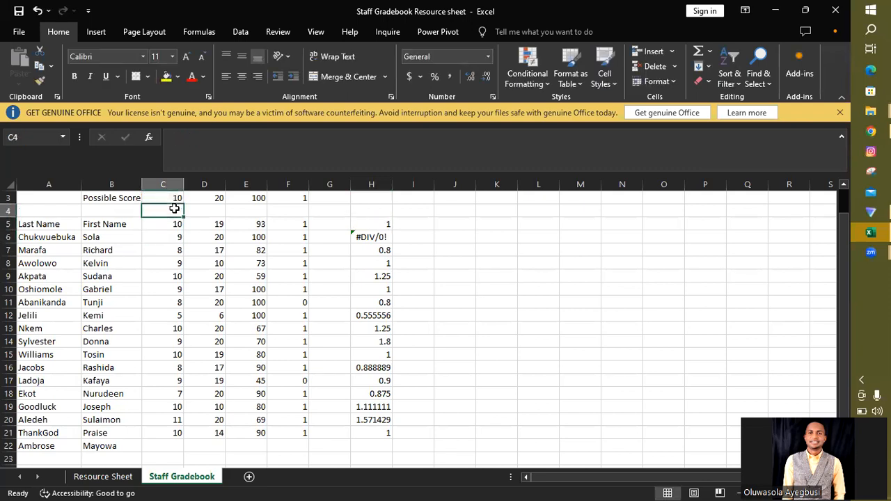
pyautogui.click(168, 253)
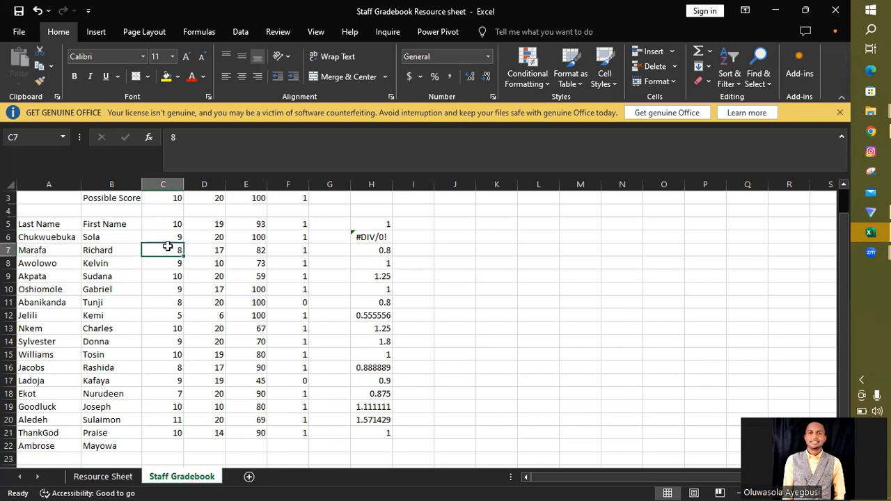
pyautogui.click(168, 222)
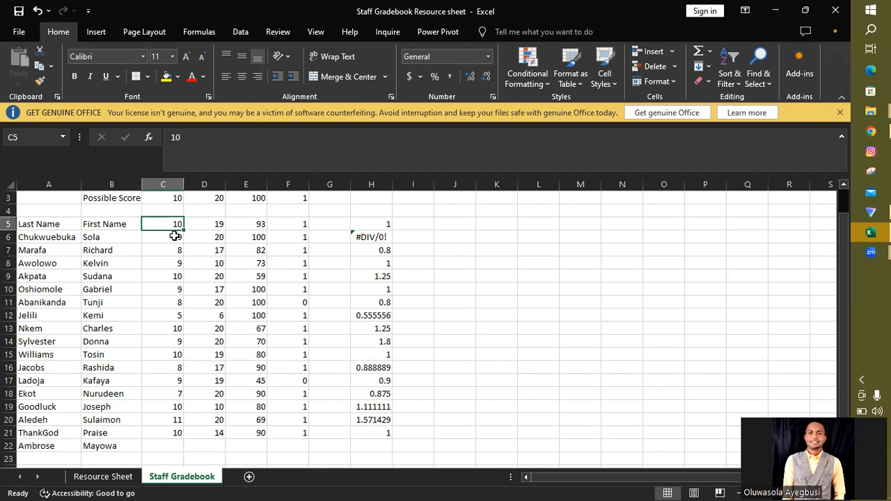
pyautogui.click(175, 237)
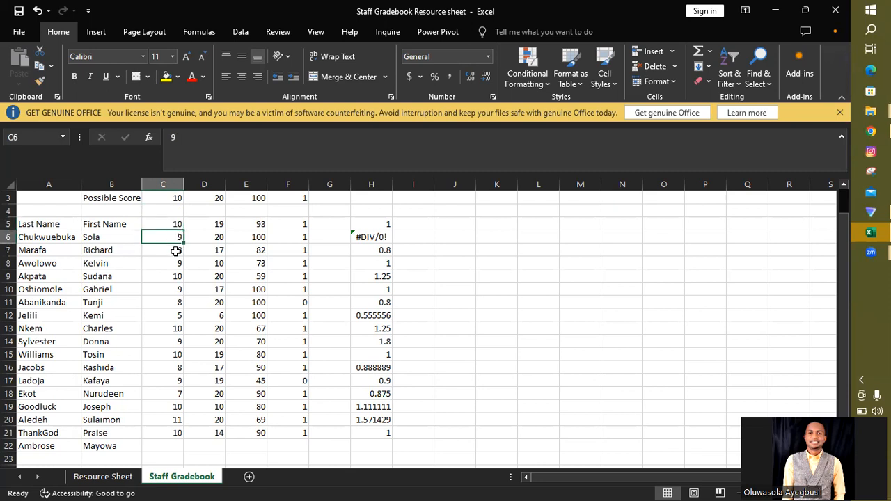
pyautogui.click(176, 251)
pyautogui.click(174, 221)
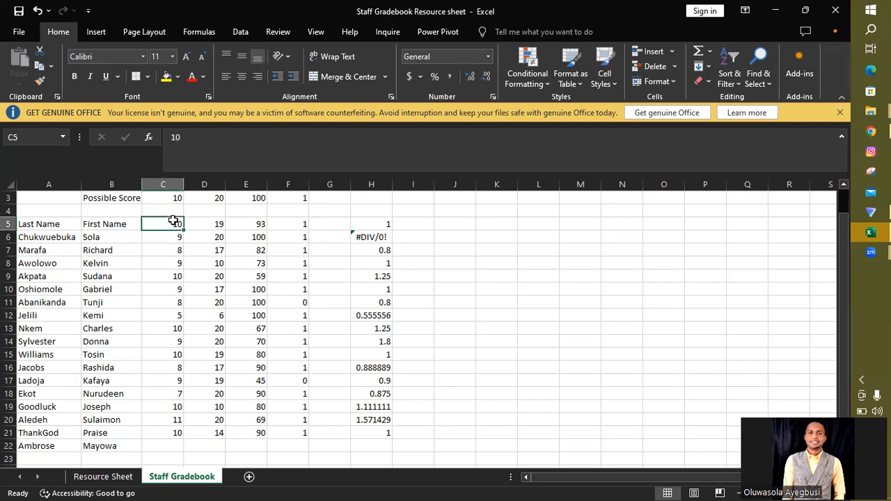
pyautogui.click(170, 263)
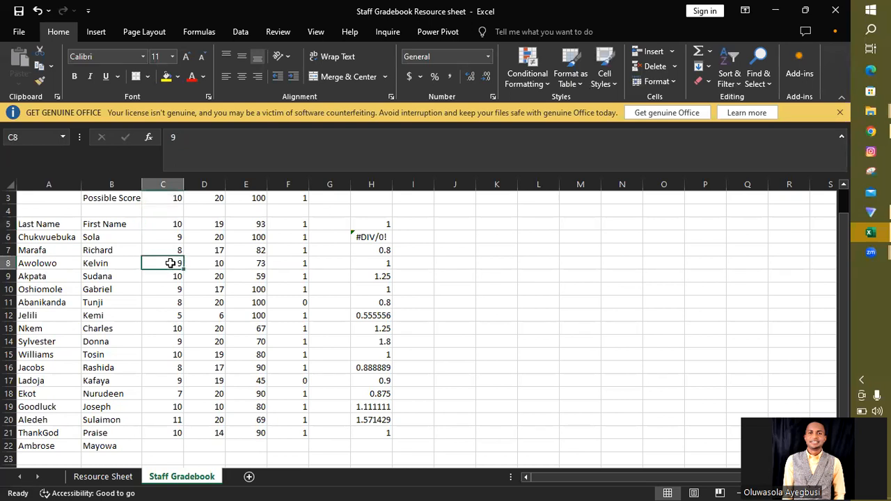
pyautogui.click(170, 236)
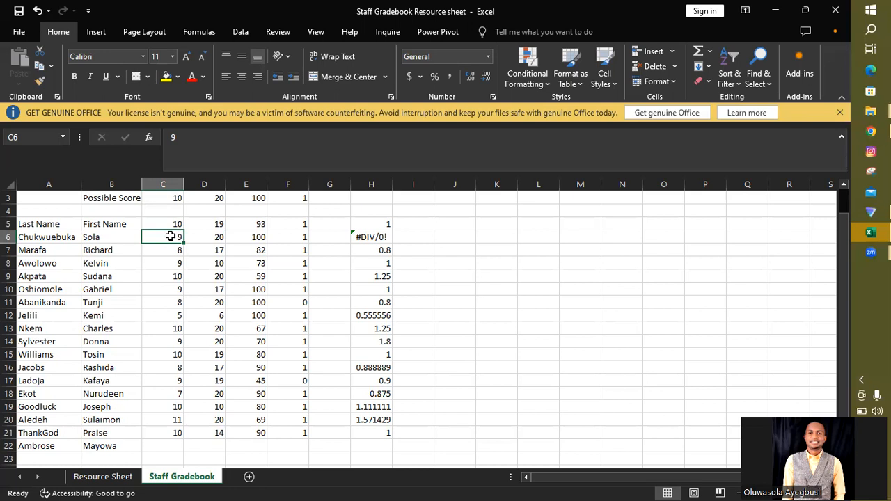
pyautogui.click(174, 222)
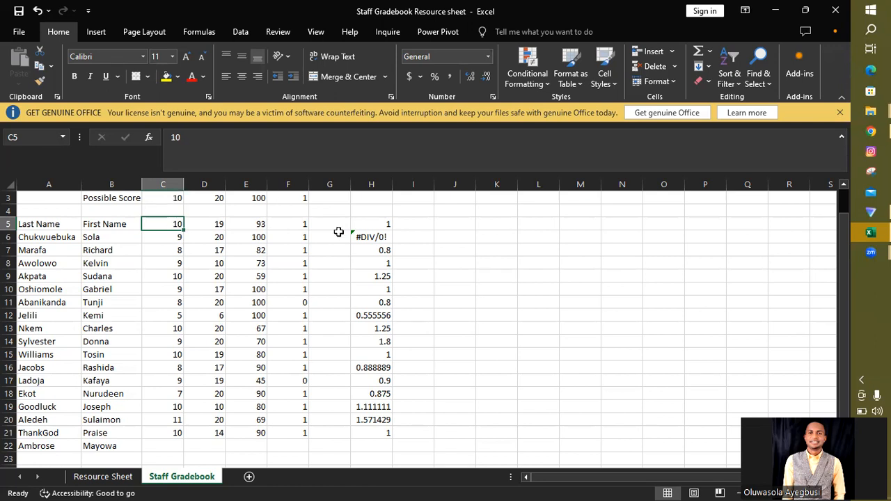
# Step: Change the formula in H5 to =C5/C$3 to lock the reference to the Possible Score row
pyautogui.doubleClick(379, 224)
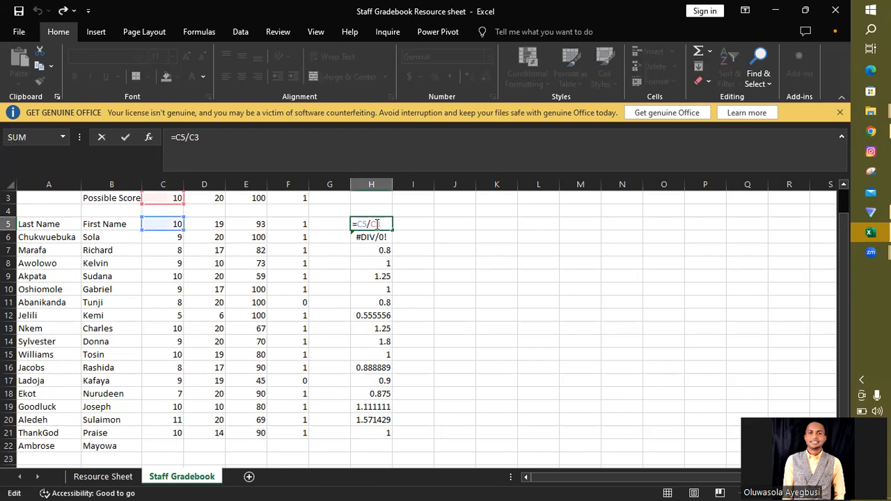
pyautogui.write('$')
pyautogui.press('Return')
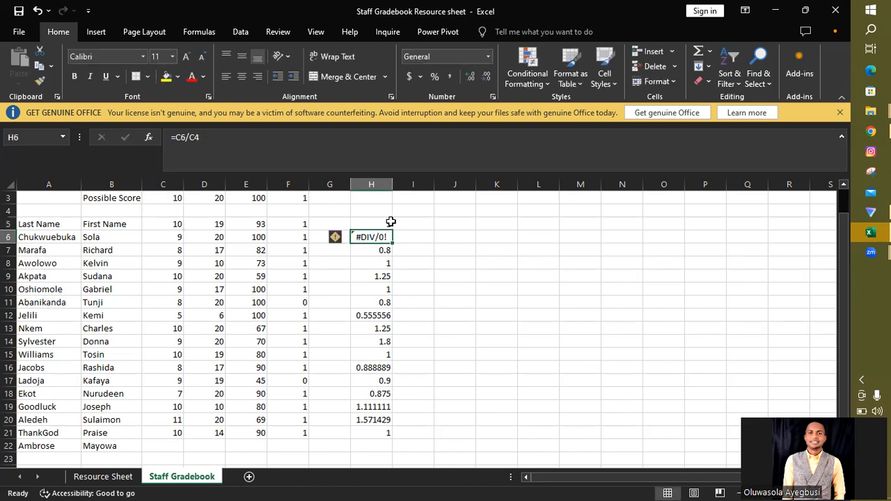
# Step: Fill the corrected Safety Test ratio formula from H5 down to H21
pyautogui.doubleClick(382, 223)
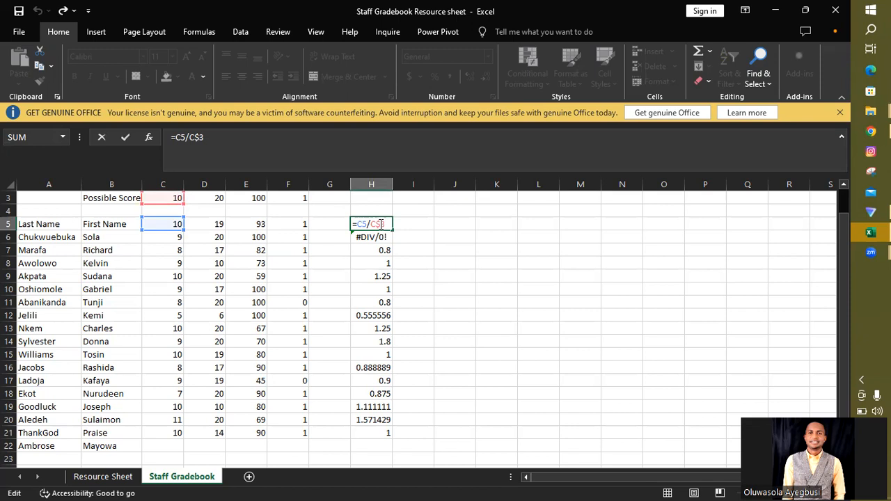
pyautogui.press('Return')
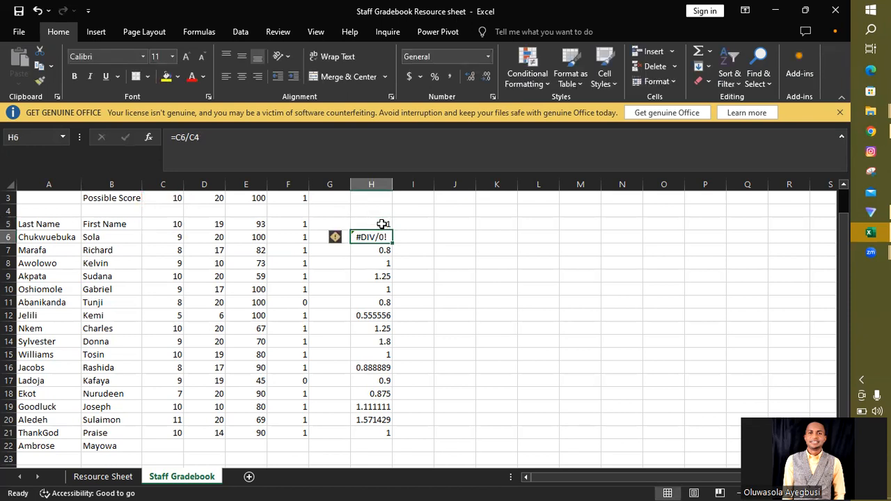
pyautogui.click(383, 224)
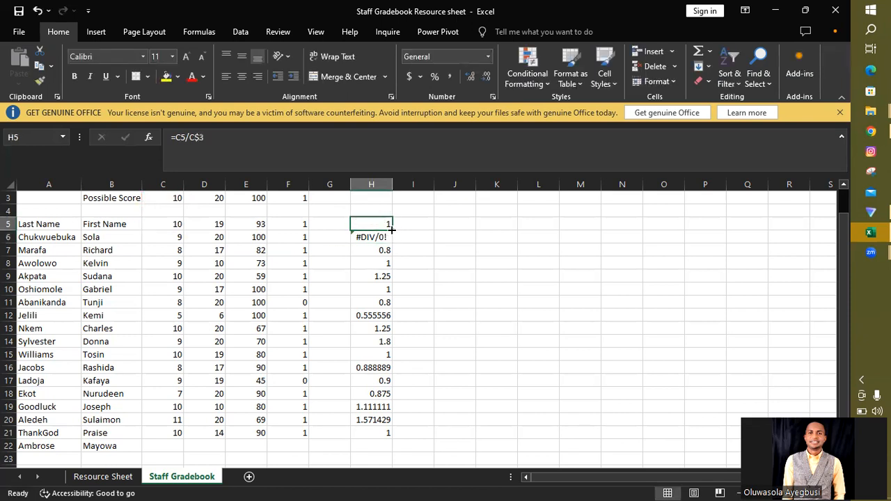
pyautogui.moveTo(390, 230); pyautogui.dragTo(374, 435)
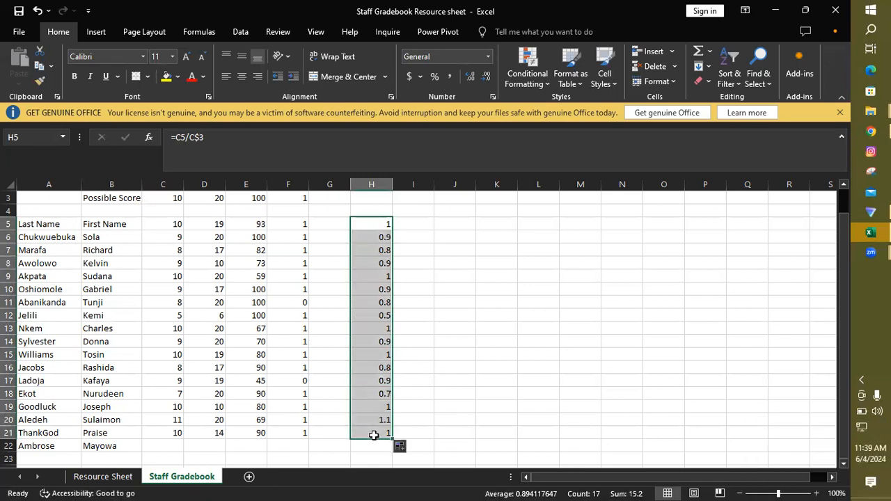
# Step: Check the cell references of the filled Safety Test ratio formulas in H18, H11, H16 and H7, leaving the formulas as they are
pyautogui.click(375, 395)
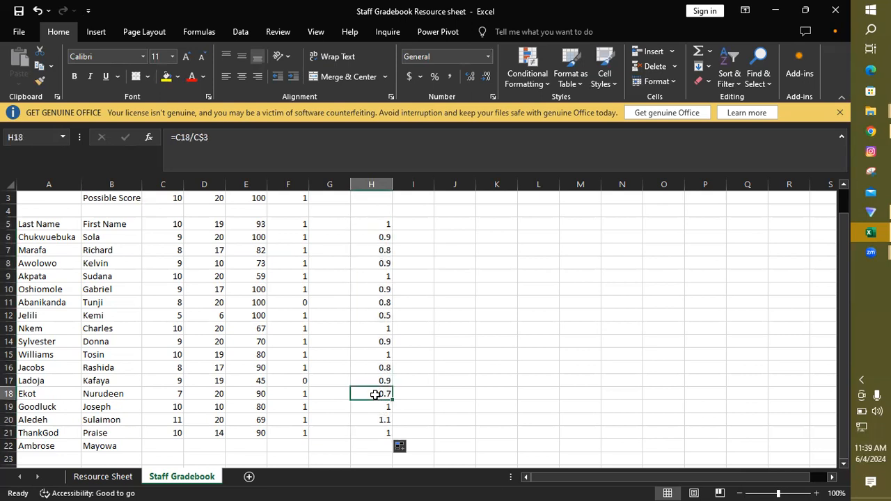
pyautogui.doubleClick(376, 394)
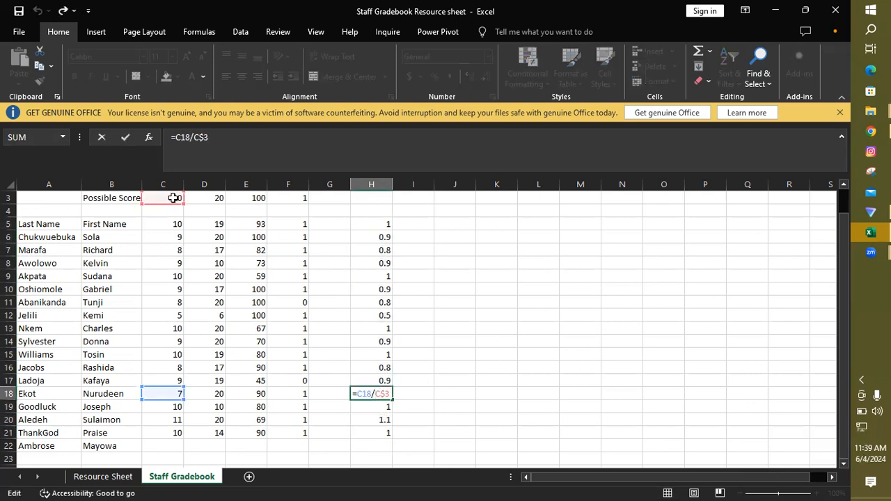
pyautogui.click(371, 300)
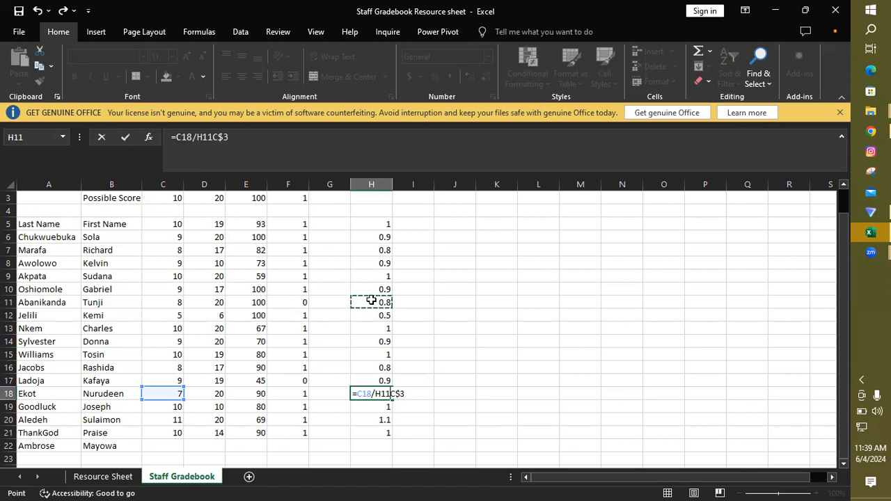
pyautogui.press('BackSpace')
pyautogui.press('BackSpace')
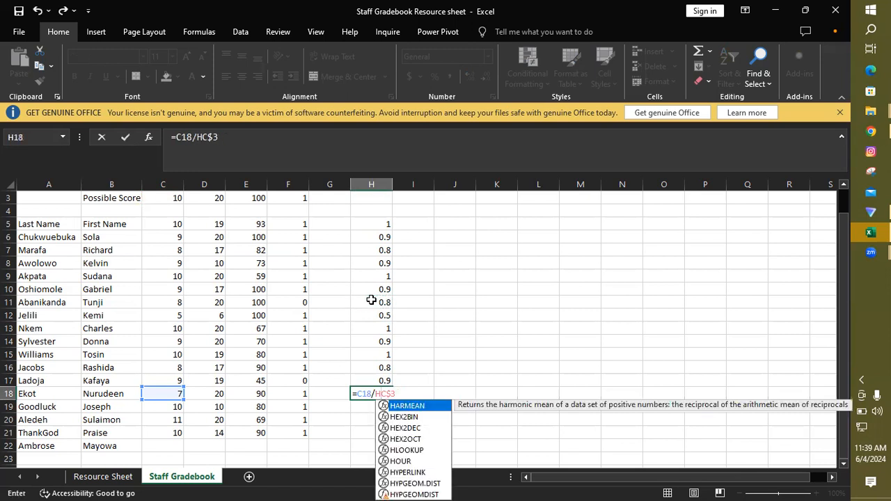
pyautogui.press('BackSpace')
pyautogui.press('Return')
pyautogui.doubleClick(371, 302)
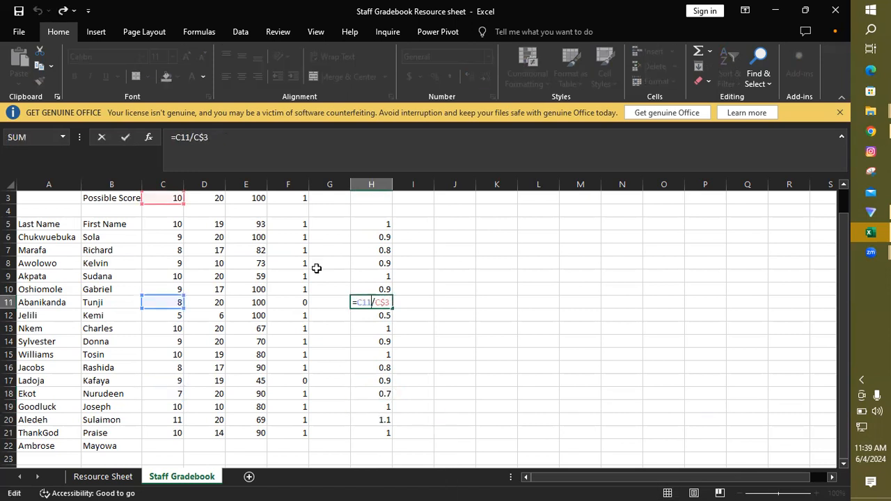
pyautogui.press('Return')
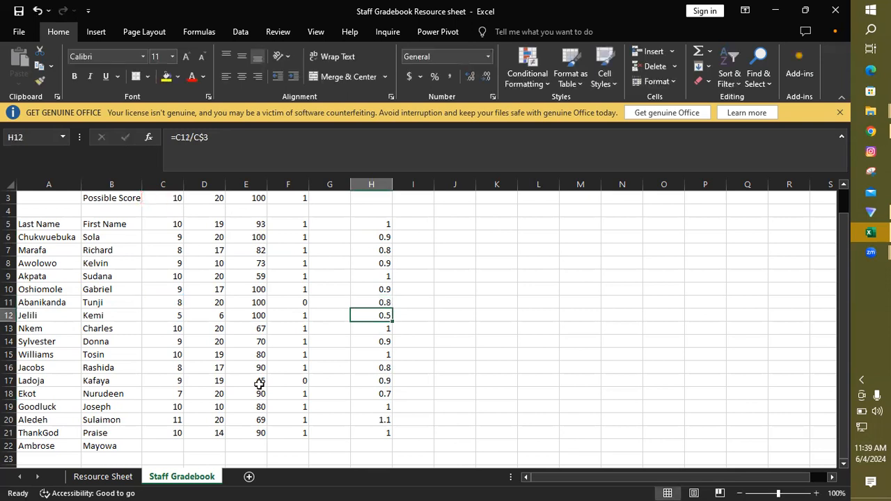
pyautogui.doubleClick(369, 366)
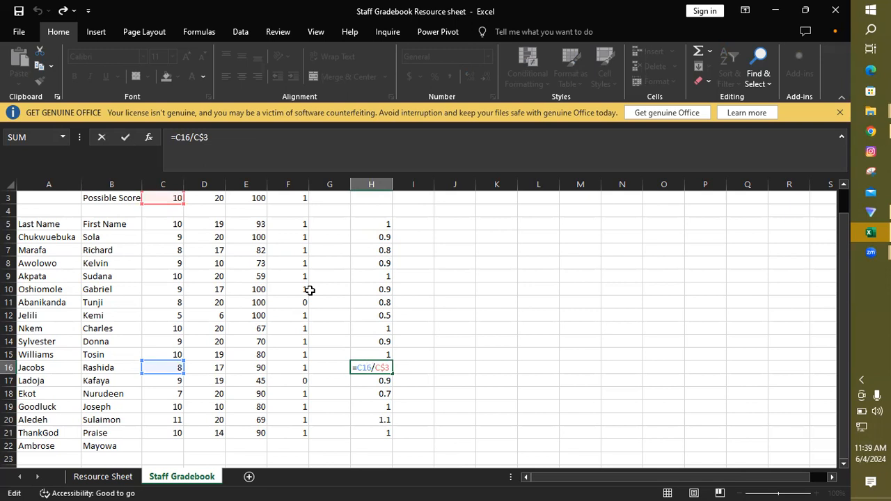
pyautogui.press('Return')
pyautogui.doubleClick(377, 251)
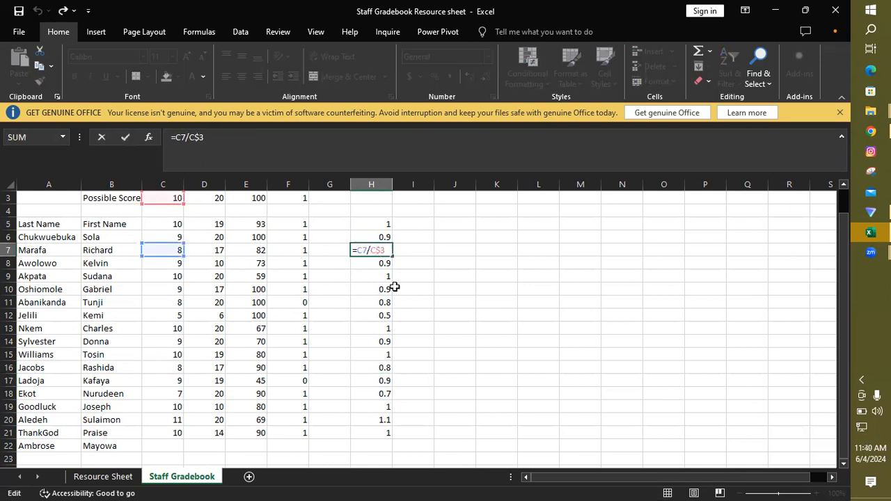
pyautogui.press('Return')
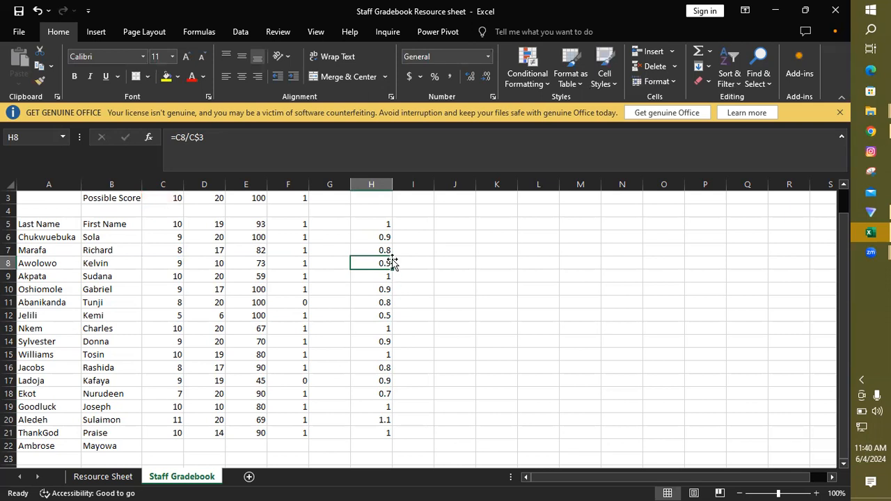
# Step: Fill the ratio formulas in H5:H21 across through column K for the Company Philosophy, Financial Skills and Drug Test results
pyautogui.click(382, 225)
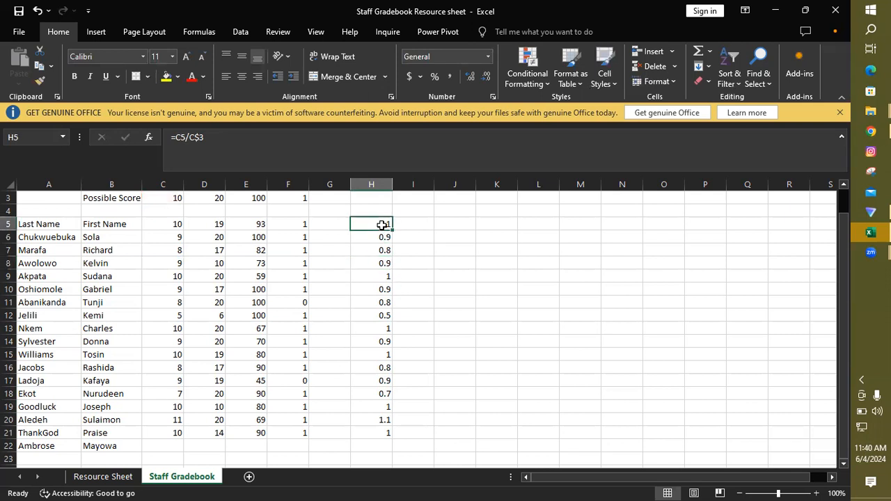
pyautogui.moveTo(364, 225); pyautogui.dragTo(504, 435)
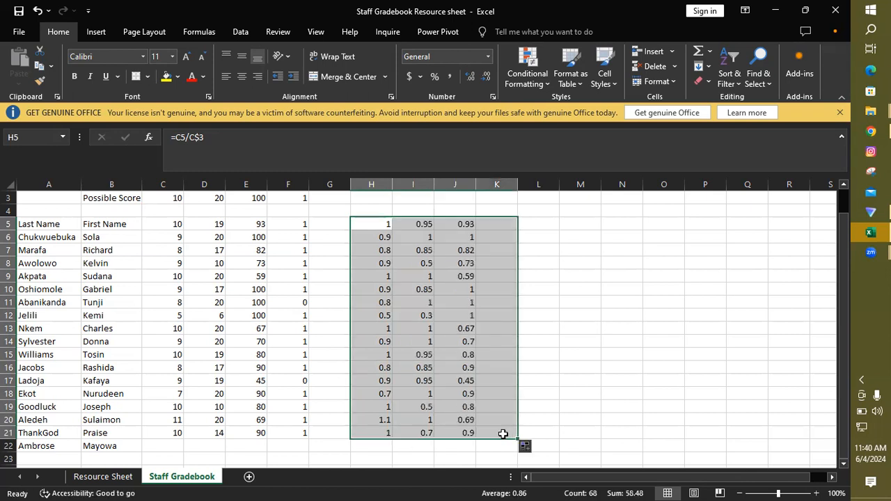
pyautogui.moveTo(845, 426)
pyautogui.mouseDown()
pyautogui.moveTo(846, 395)
pyautogui.moveTo(847, 426)
pyautogui.moveTo(848, 417)
pyautogui.mouseUp()
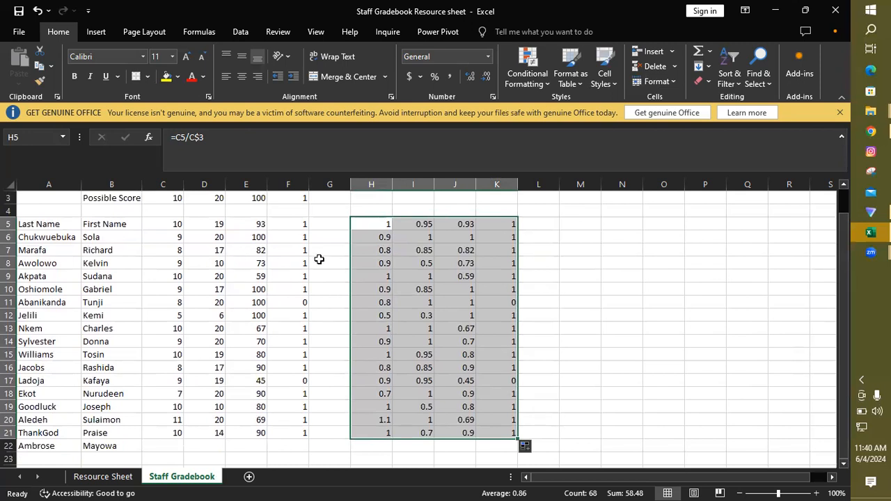
# Step: Check the cell references of the Company Philosophy ratio formulas in I5, I10 and I13 against the scores and possible score
pyautogui.doubleClick(421, 223)
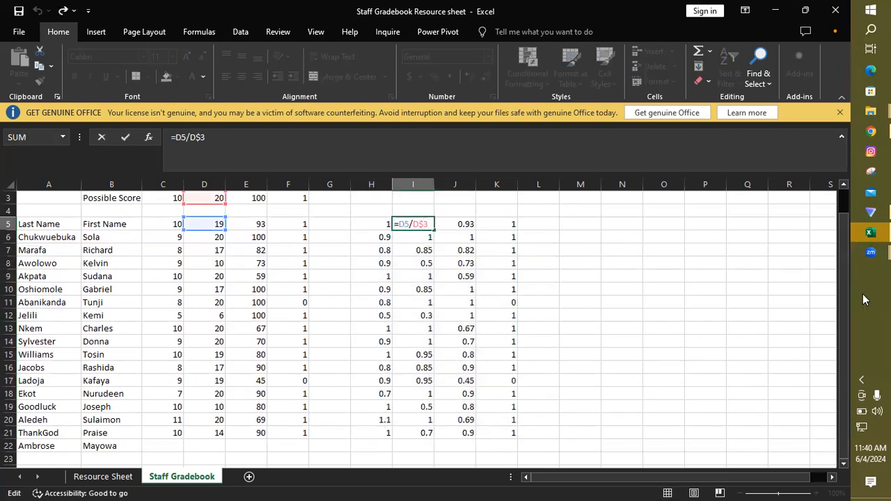
pyautogui.moveTo(840, 308); pyautogui.dragTo(846, 284)
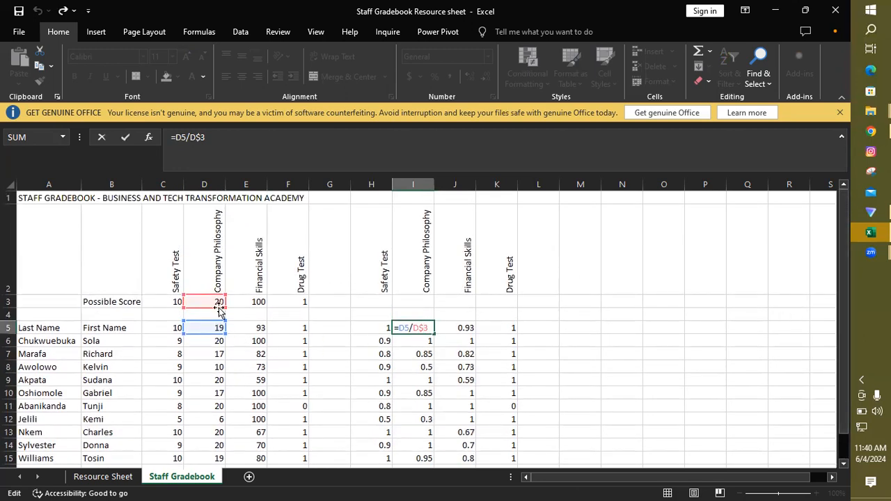
pyautogui.press('Return')
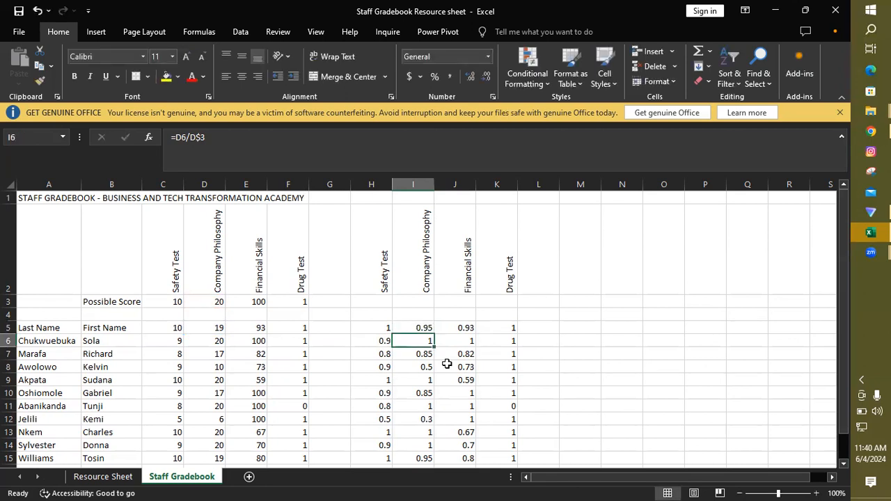
pyautogui.doubleClick(421, 394)
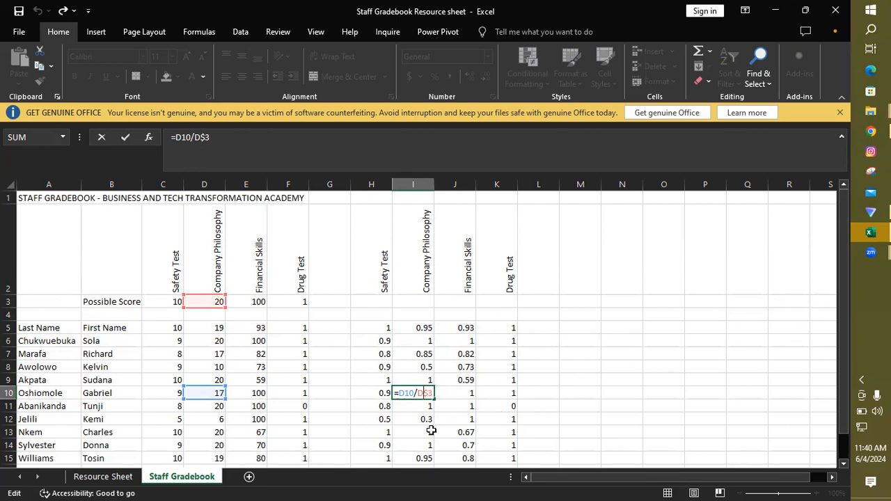
pyautogui.press('Return')
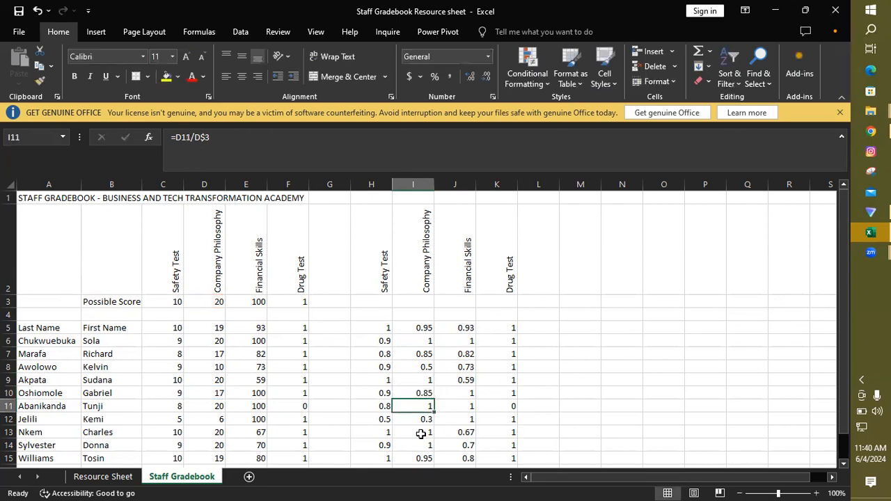
pyautogui.click(420, 435)
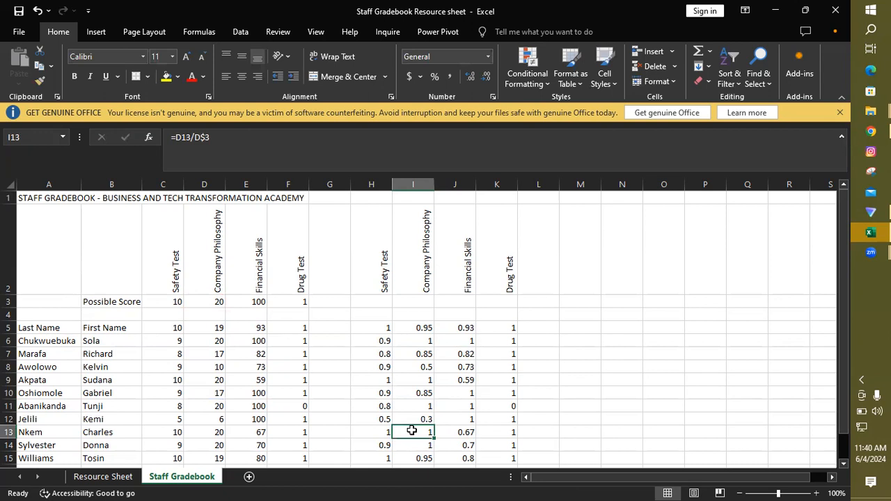
# Step: Check the cell references of the Company Philosophy ratio formula in I13, leaving the formula as it is
pyautogui.doubleClick(412, 431)
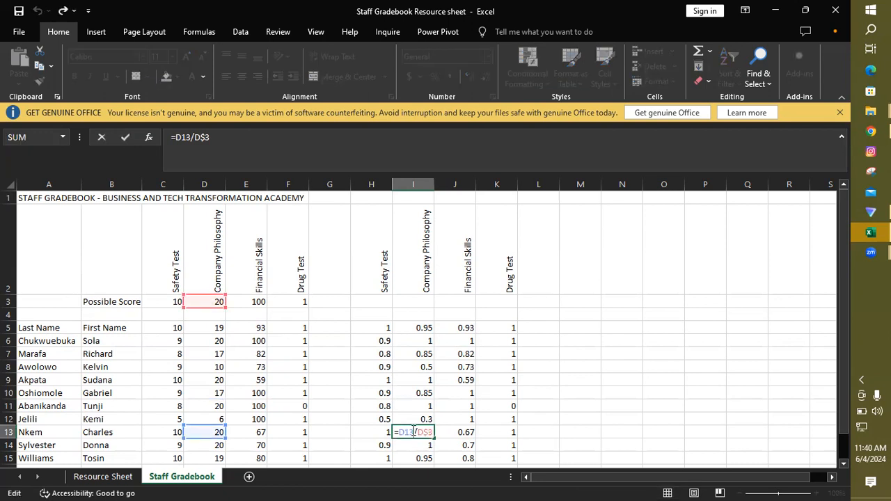
pyautogui.press('Return')
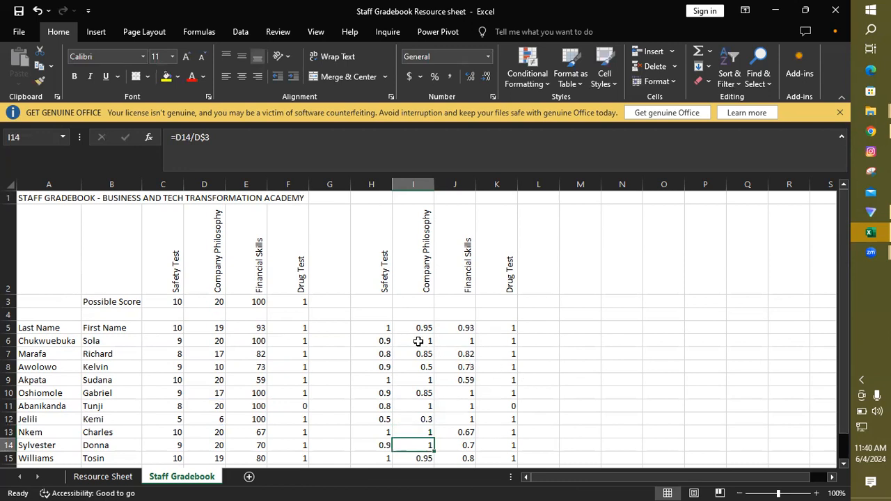
# Step: Format the test ratio results in H5:K21 as percentages without decimals
pyautogui.moveTo(379, 327); pyautogui.dragTo(488, 433)
pyautogui.scroll(1, 845, 282)
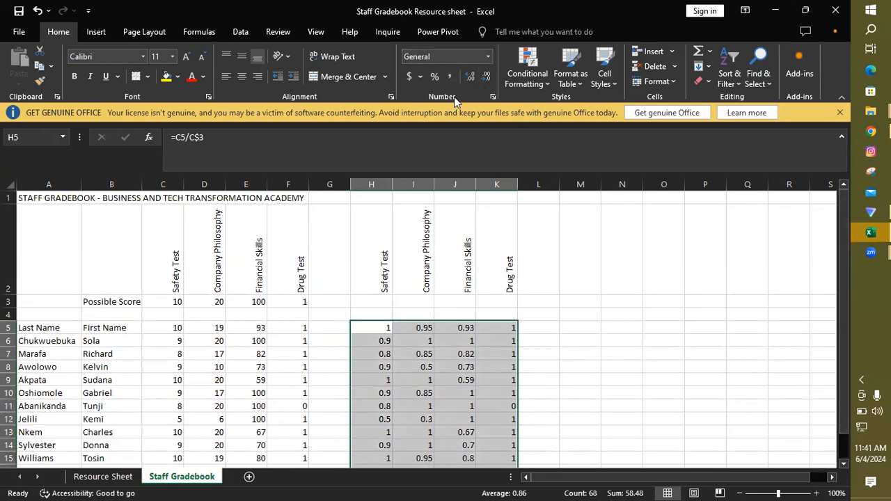
pyautogui.click(488, 56)
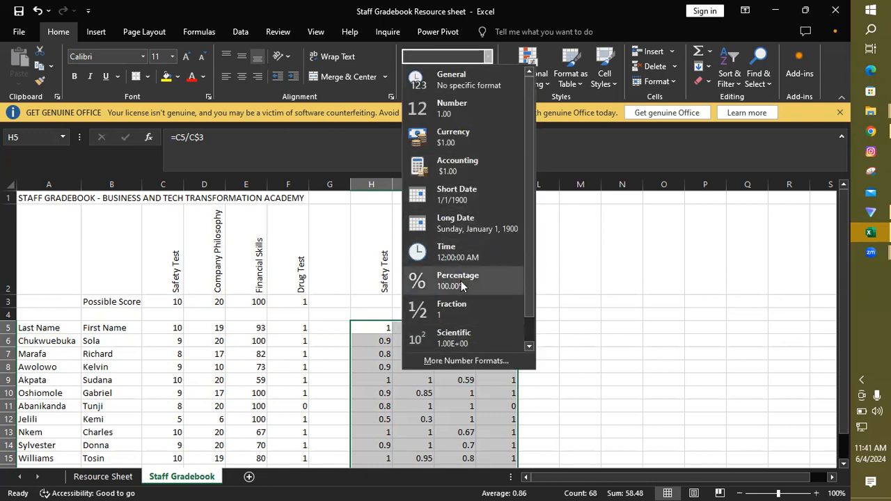
pyautogui.click(655, 145)
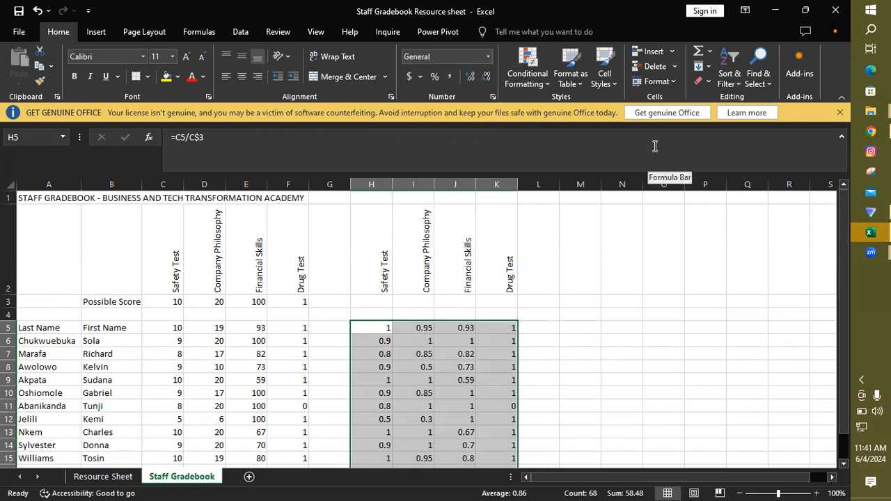
pyautogui.click(435, 77)
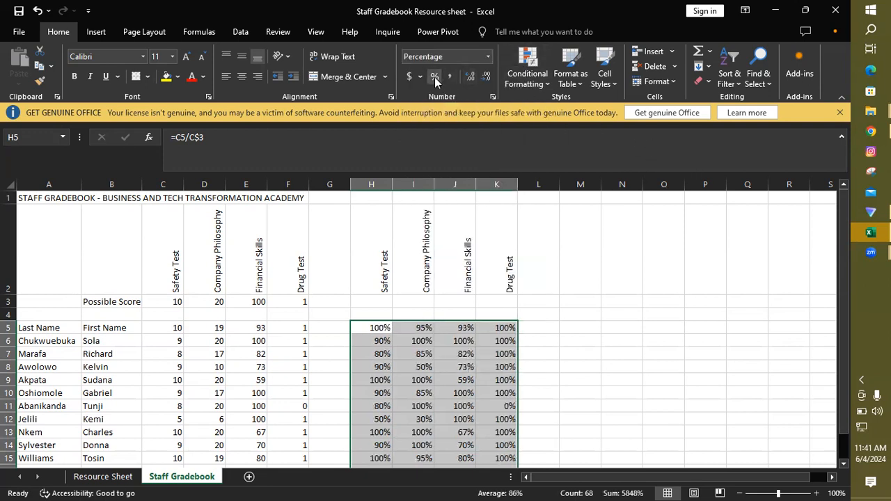
# Step: Review the percentage results down to row 21, comparing C20 with H20 and inspecting I12, K11, J17 and K17
pyautogui.moveTo(847, 332); pyautogui.dragTo(847, 357)
pyautogui.click(657, 342)
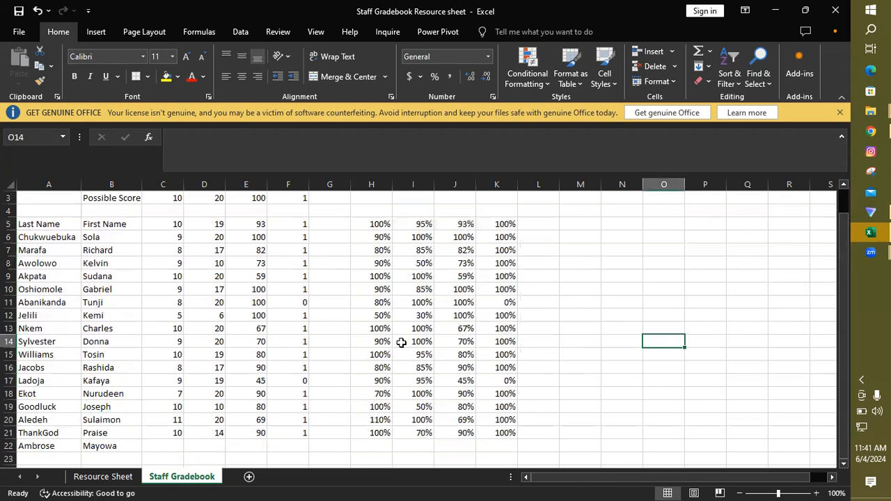
pyautogui.click(170, 420)
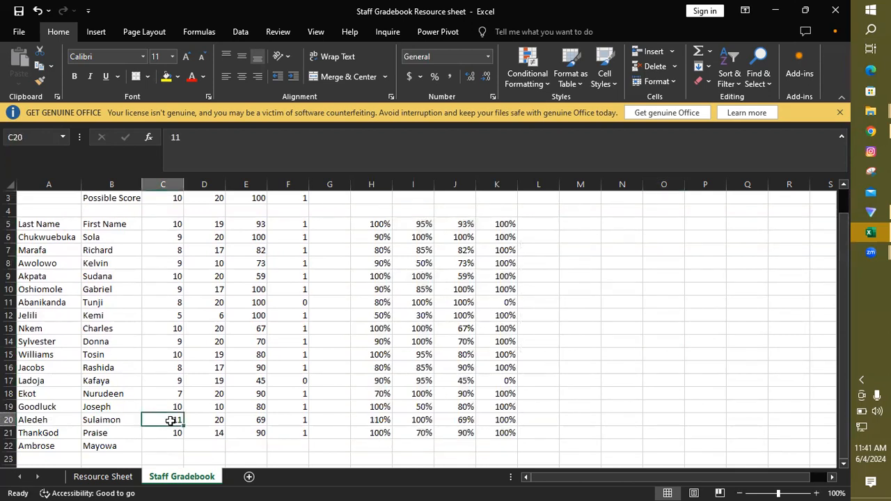
pyautogui.click(378, 421)
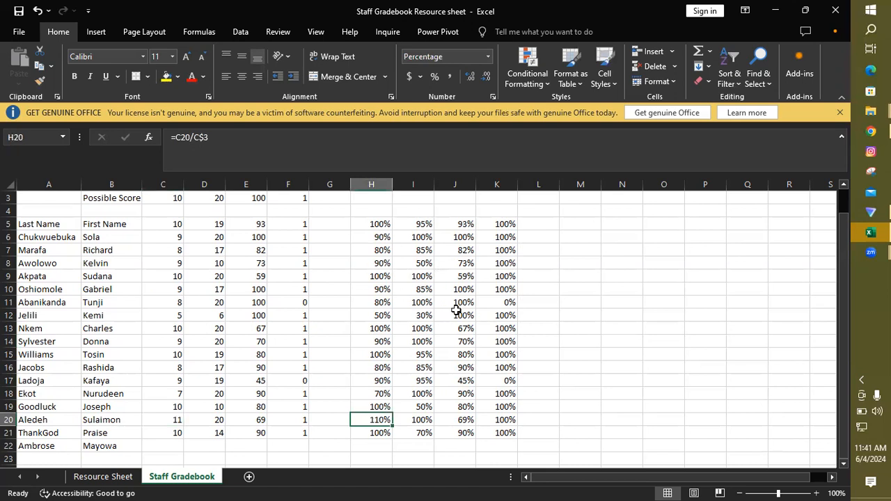
pyautogui.click(420, 317)
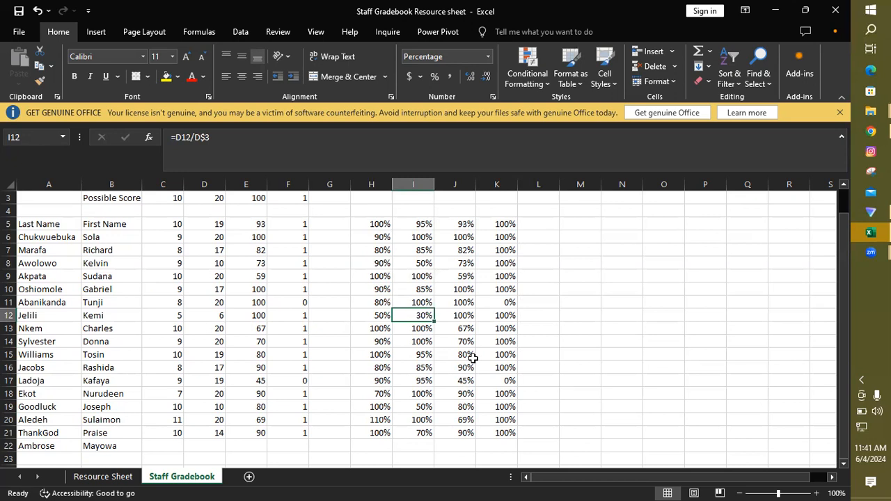
pyautogui.click(510, 304)
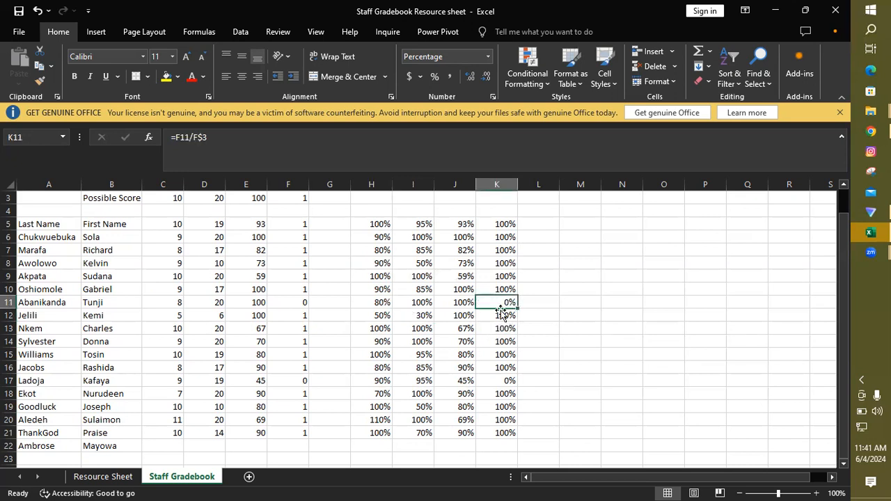
pyautogui.click(465, 381)
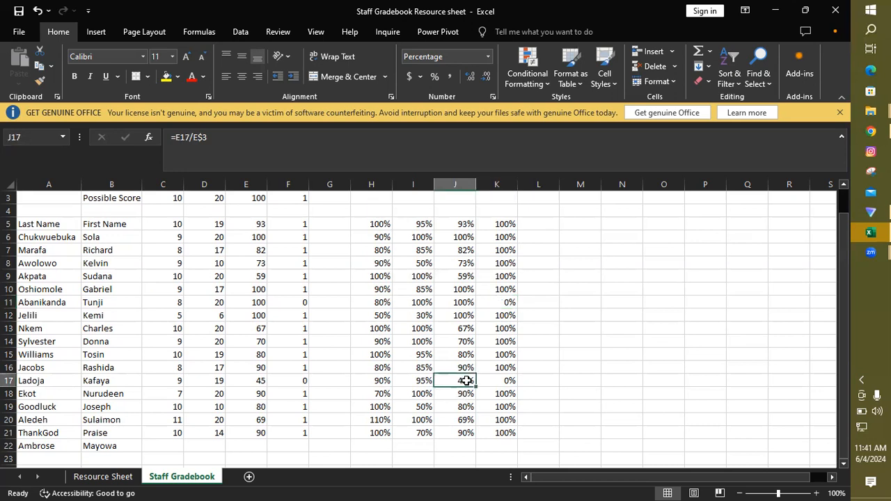
pyautogui.click(499, 380)
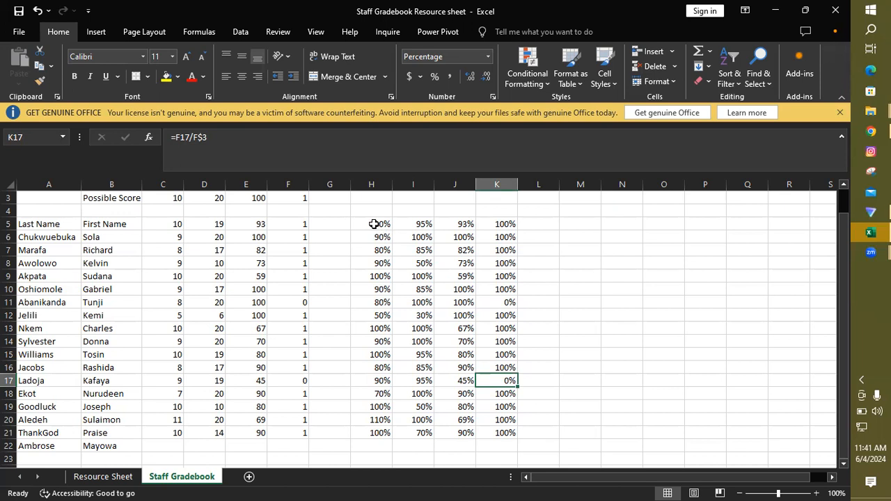
# Step: Apply a Less Than highlight rule of .5 with Light Red Fill with Dark Red Text to the percentages in H5:K21
pyautogui.moveTo(374, 224); pyautogui.dragTo(488, 430)
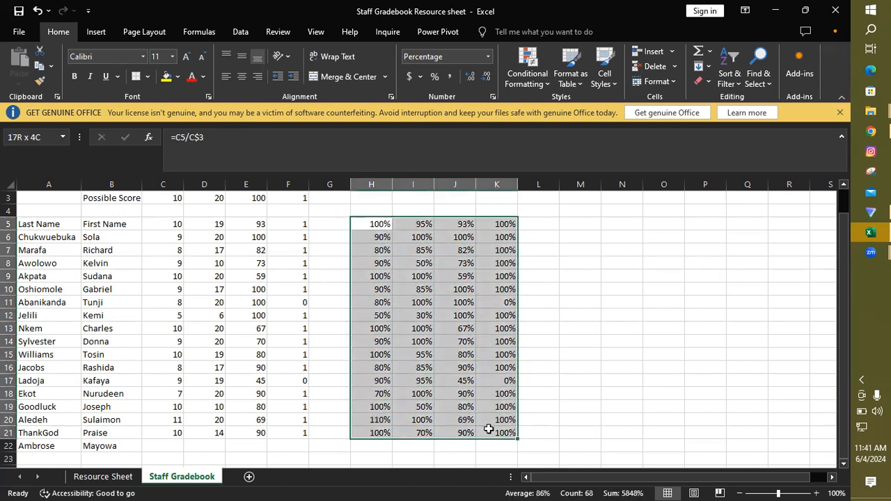
pyautogui.click(532, 78)
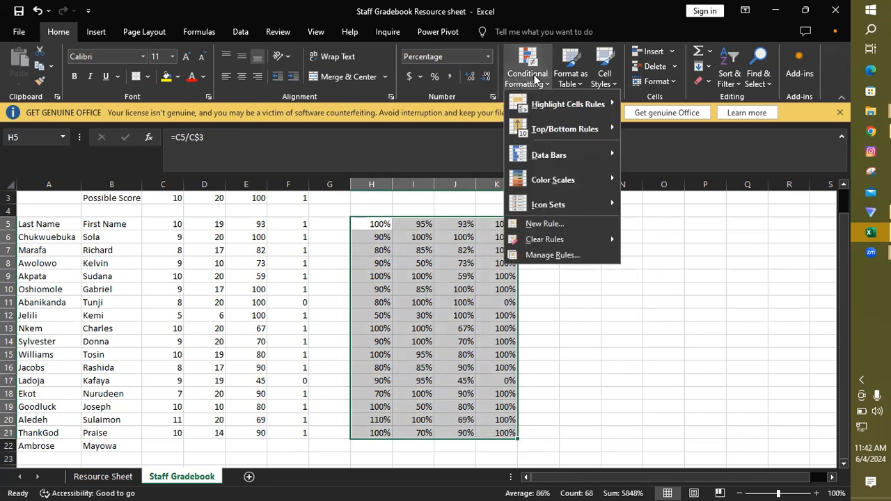
pyautogui.moveTo(589, 106)
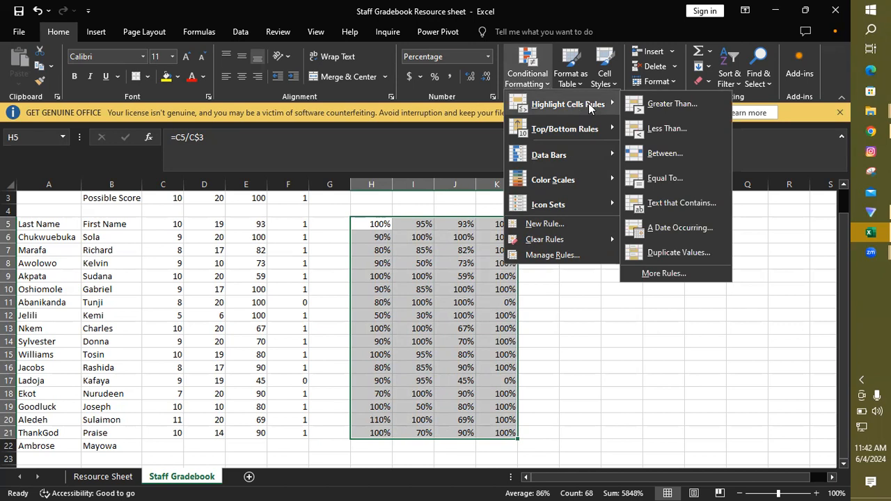
pyautogui.click(672, 127)
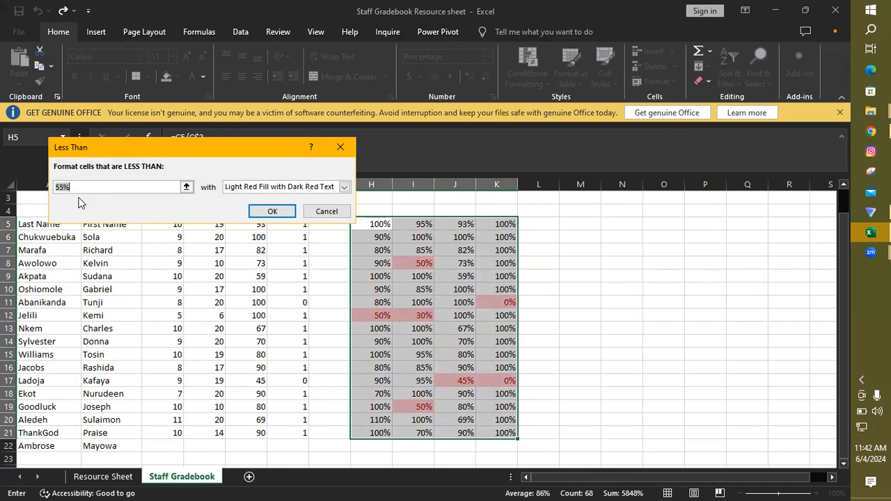
pyautogui.write('.5')
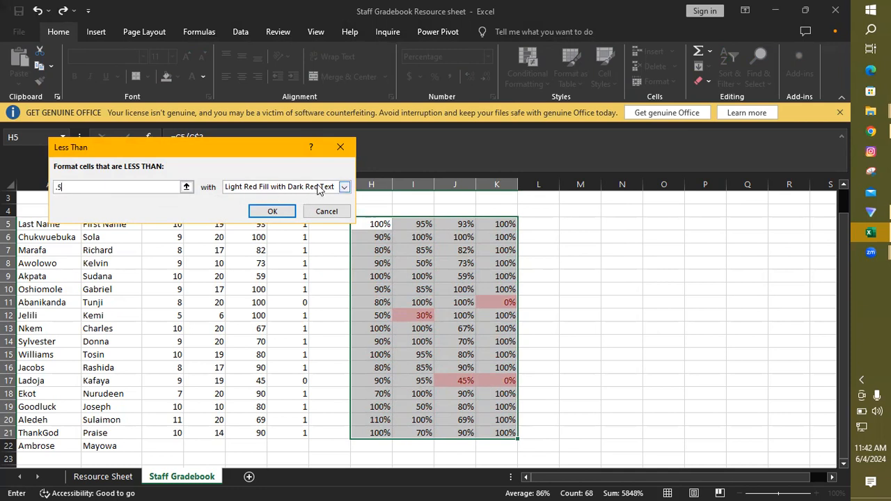
pyautogui.click(271, 211)
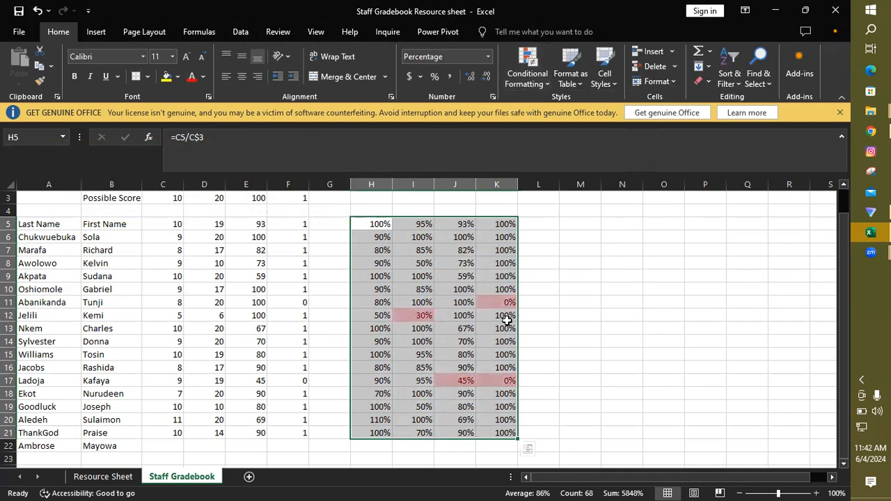
# Step: Inspect the highlighted results in I12, K11, J17 and K17
pyautogui.click(420, 316)
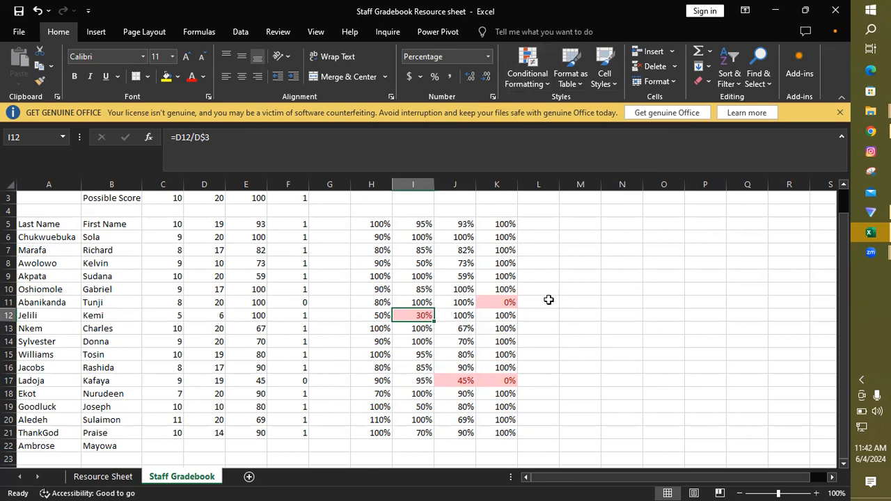
pyautogui.click(509, 304)
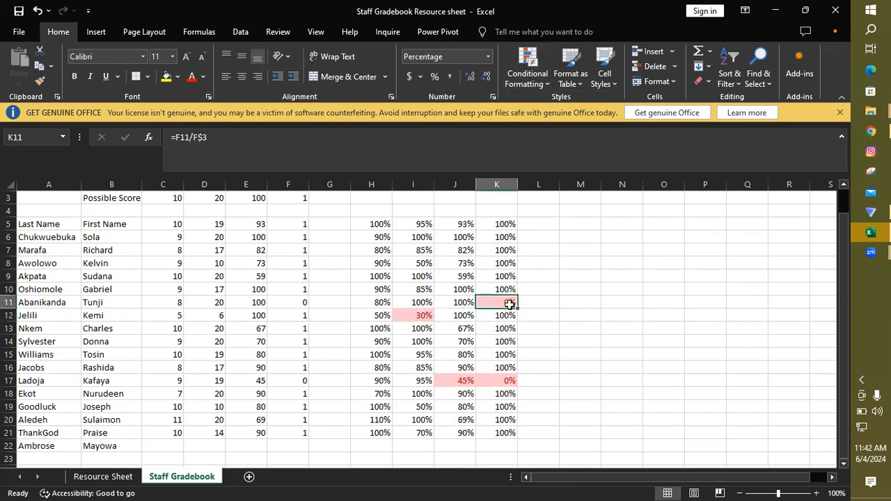
pyautogui.click(463, 381)
pyautogui.click(497, 382)
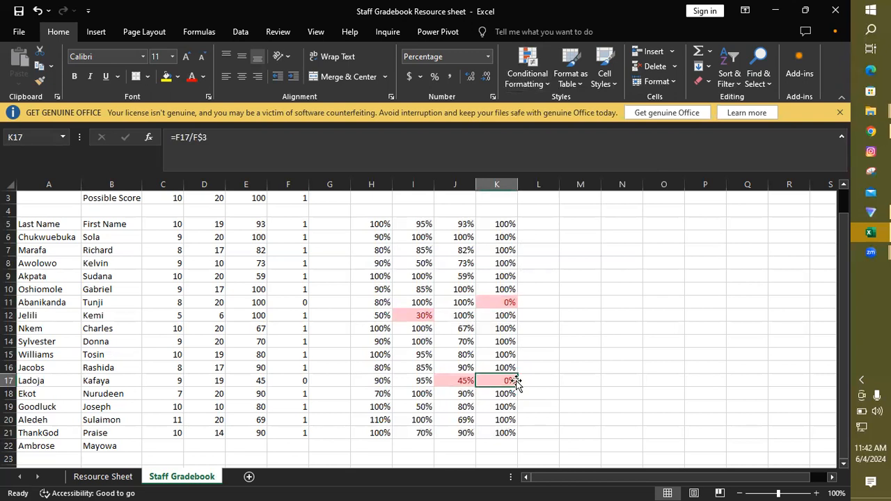
# Step: Add the column heading "Fire Employee" in M2
pyautogui.click(846, 420)
pyautogui.click(843, 424)
pyautogui.moveTo(843, 423)
pyautogui.mouseDown()
pyautogui.moveTo(843, 408)
pyautogui.moveTo(843, 416)
pyautogui.mouseUp()
pyautogui.click(581, 260)
pyautogui.write('Fire Employee')
pyautogui.click(739, 254)
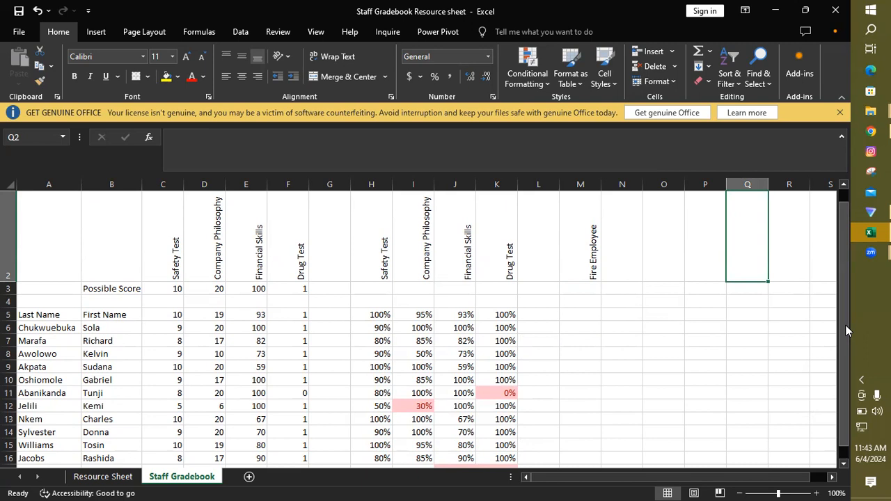
# Step: Begin an OR formula in M5 under Fire Employee with the Safety Test condition H5<.5
pyautogui.moveTo(845, 324); pyautogui.dragTo(845, 342)
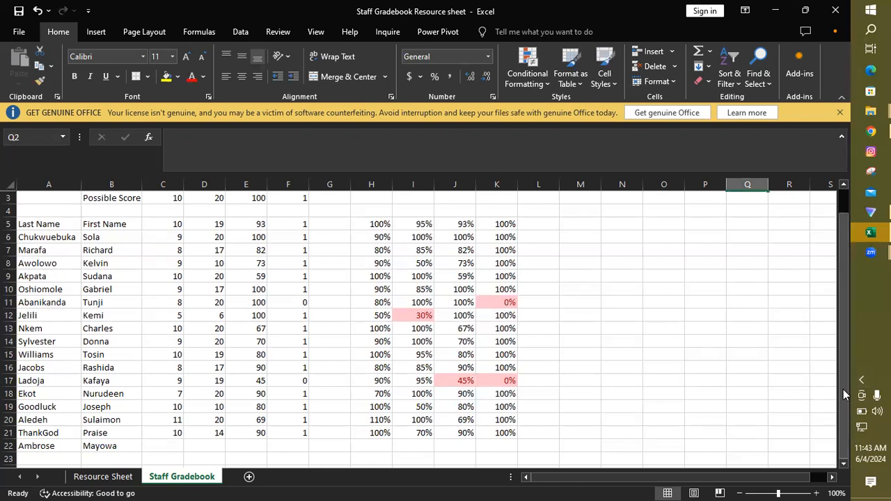
pyautogui.moveTo(843, 390)
pyautogui.mouseDown()
pyautogui.moveTo(843, 364)
pyautogui.moveTo(841, 392)
pyautogui.mouseUp()
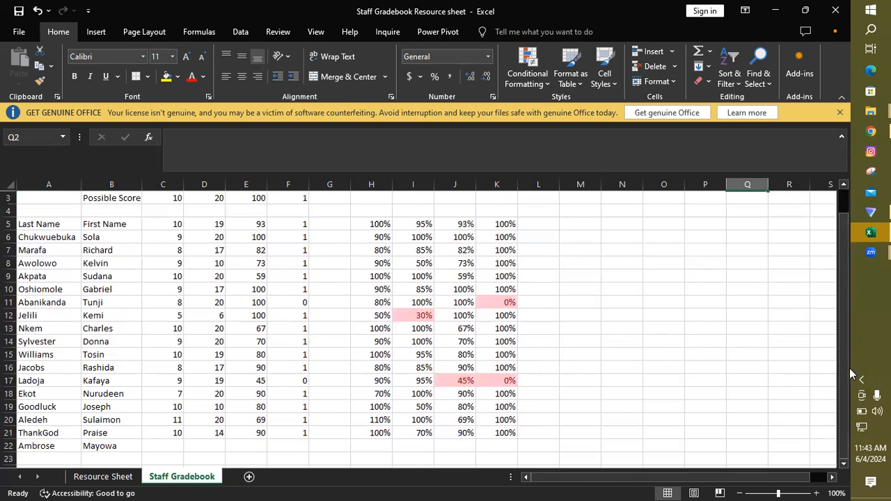
pyautogui.moveTo(847, 369); pyautogui.dragTo(846, 343)
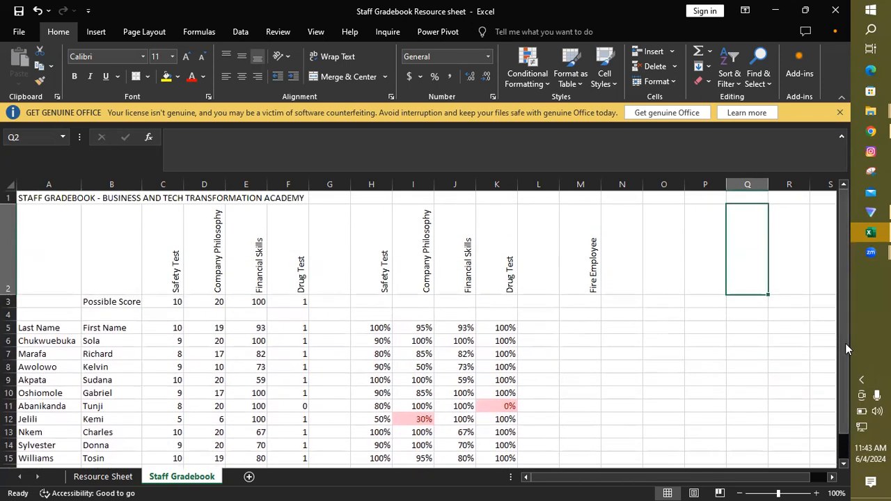
pyautogui.click(588, 329)
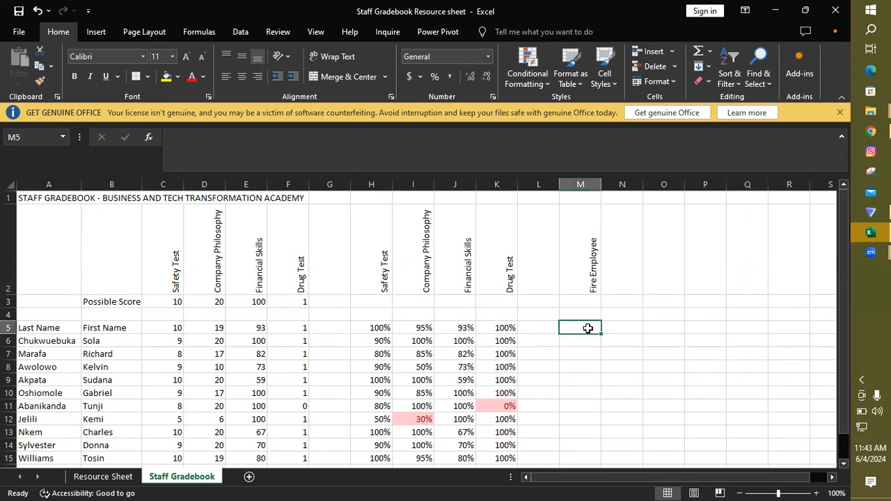
pyautogui.write('=')
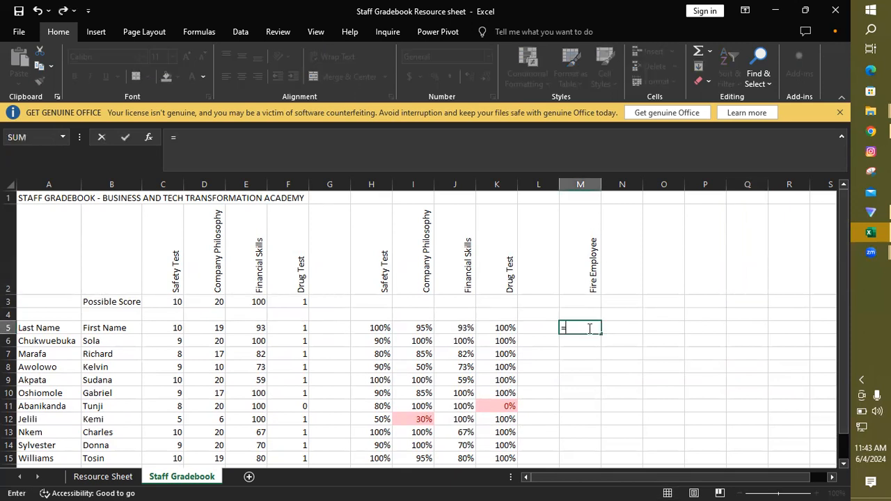
pyautogui.write('or')
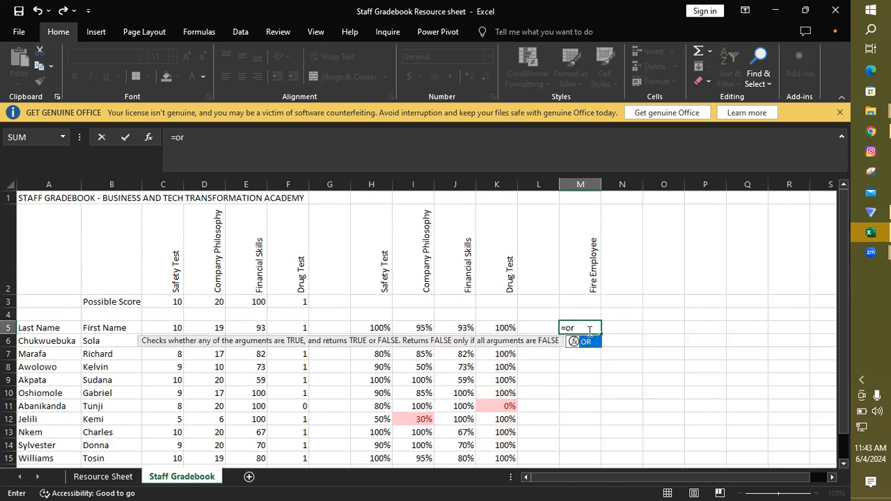
pyautogui.doubleClick(589, 341)
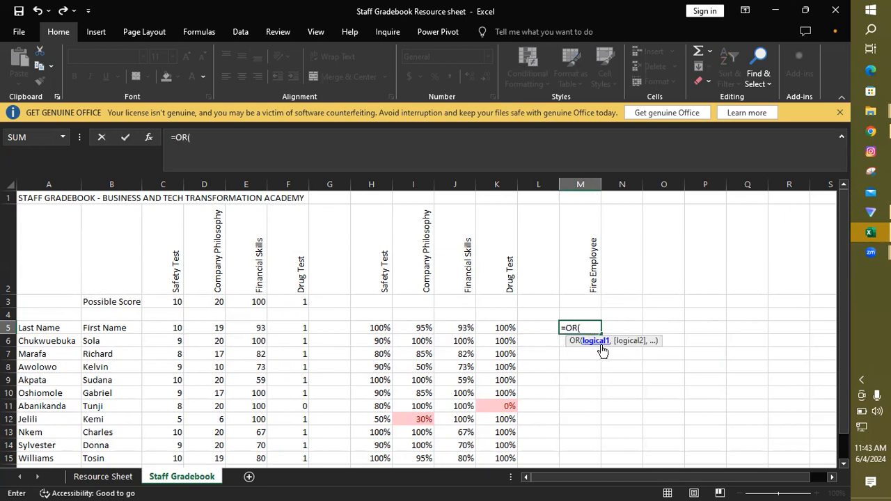
pyautogui.click(374, 328)
pyautogui.write('<.5')
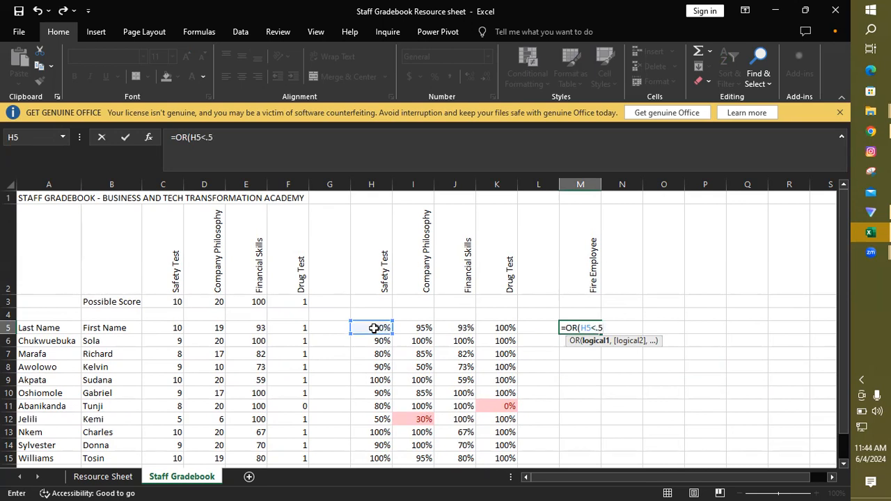
pyautogui.write(',')
# Step: Complete the OR formula in M5 with the conditions I5<.5, J5<.5 and K5<.5
pyautogui.click(414, 328)
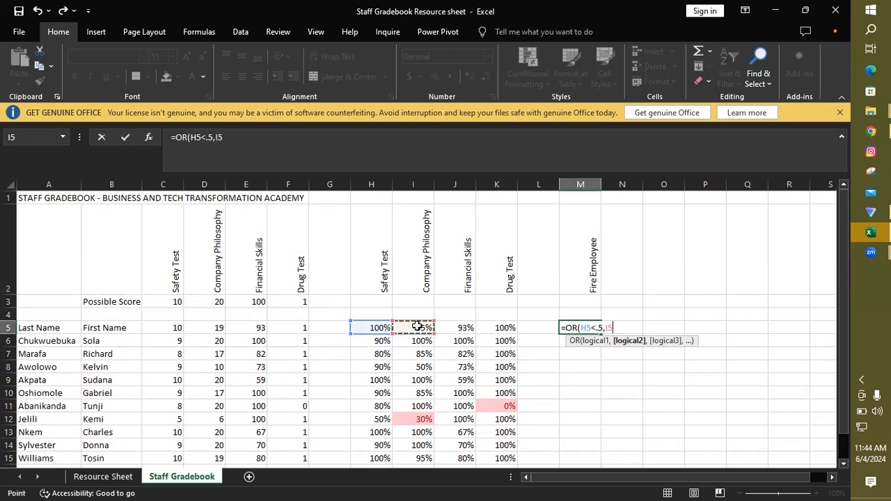
pyautogui.write('<.5,')
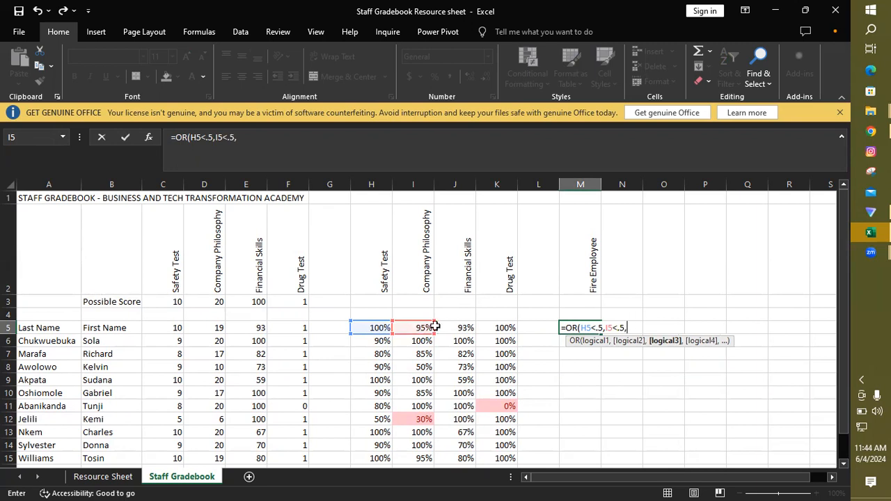
pyautogui.click(459, 328)
pyautogui.write('<.5,')
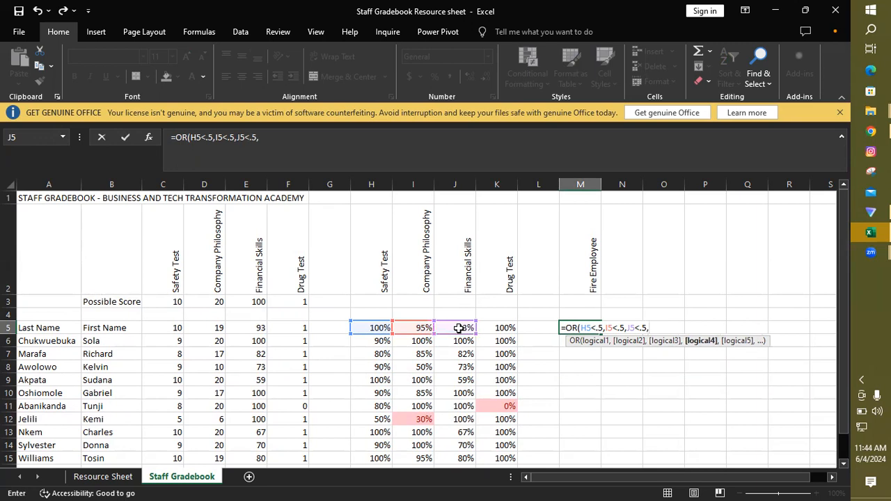
pyautogui.click(511, 328)
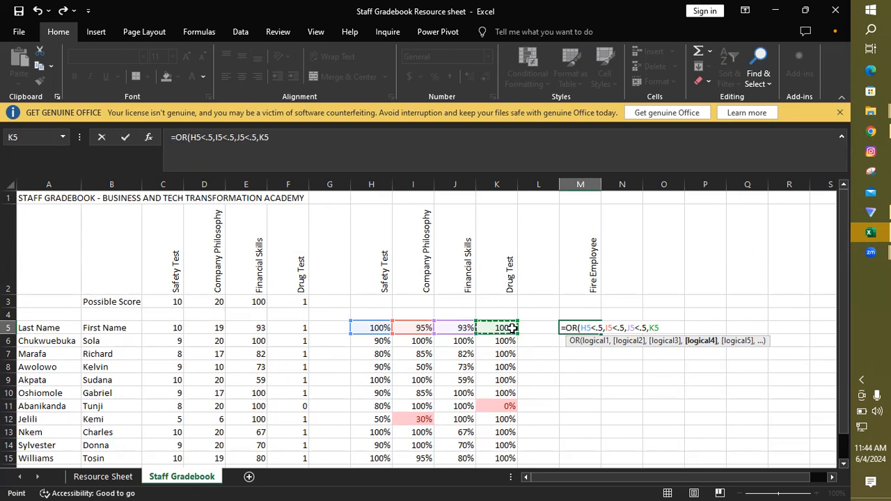
pyautogui.write('<.5')
pyautogui.write(')')
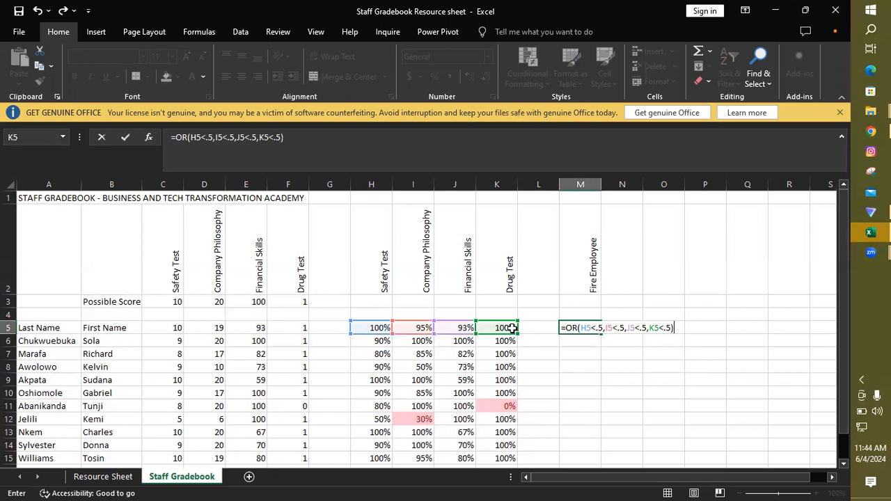
pyautogui.press('Return')
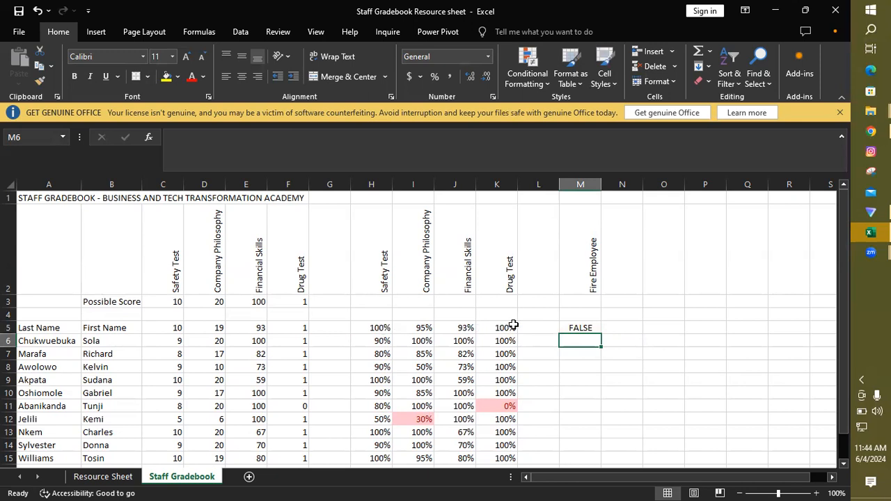
# Step: Fill the OR formula from M5 down through M21 and check the cell references in M5
pyautogui.click(585, 328)
pyautogui.moveTo(600, 333); pyautogui.dragTo(587, 435)
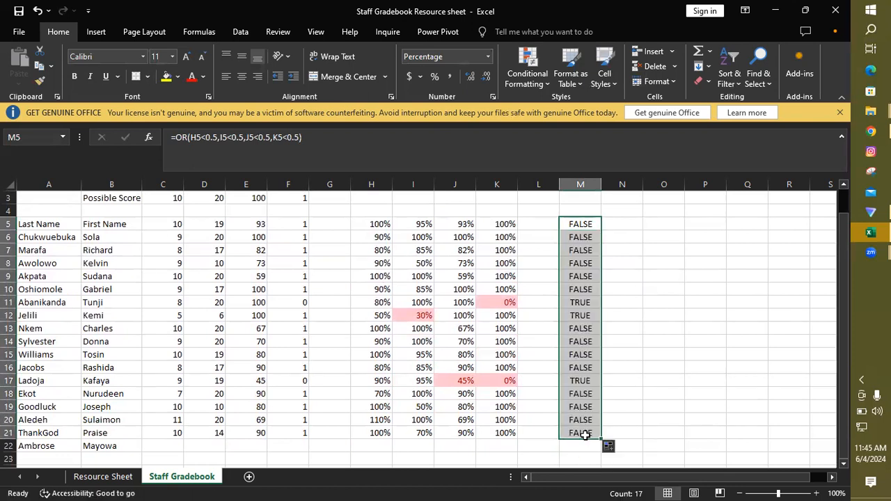
pyautogui.moveTo(842, 444); pyautogui.dragTo(845, 411)
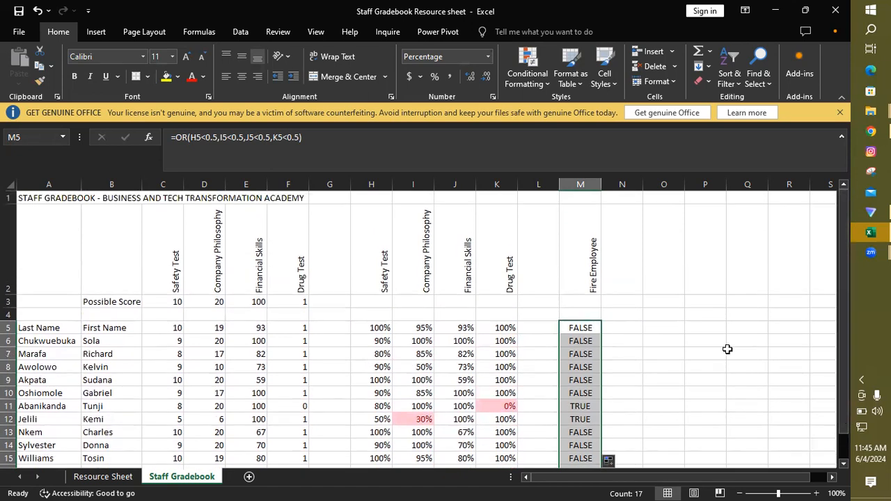
pyautogui.doubleClick(588, 327)
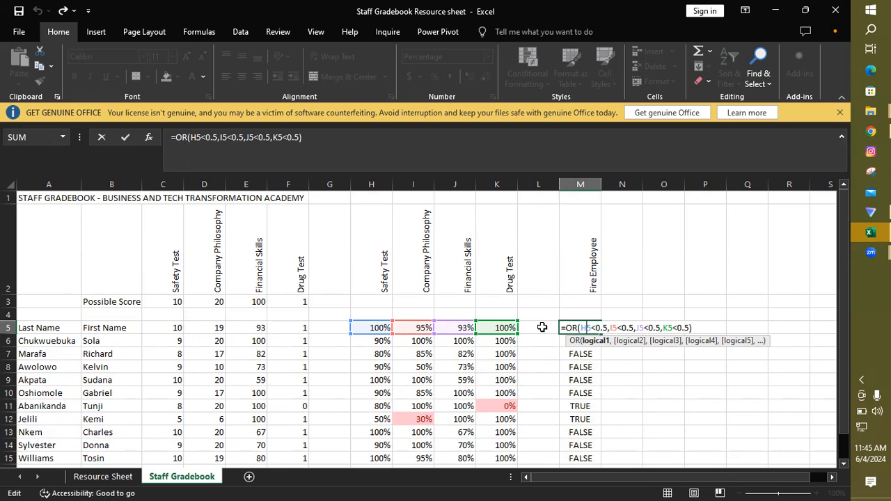
pyautogui.press('Return')
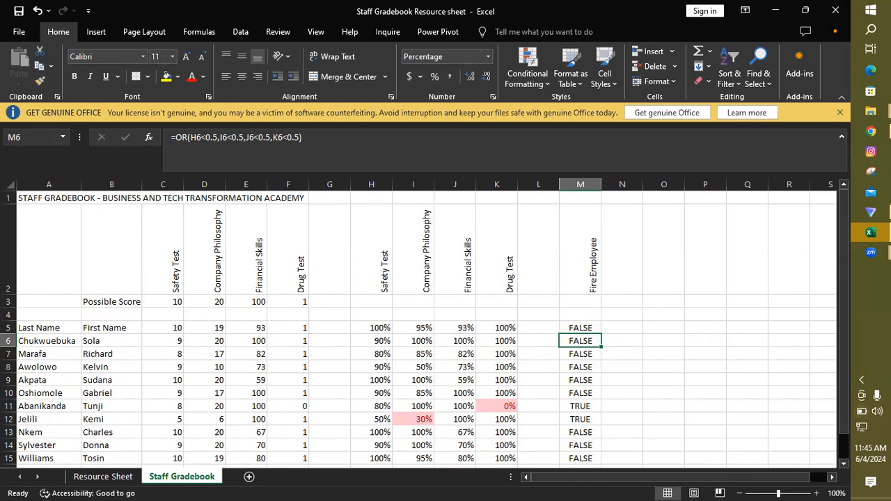
# Step: Apply an Equal To highlight rule of true with Light Red Fill with Dark Red Text to M5:M21
pyautogui.moveTo(843, 397); pyautogui.dragTo(844, 420)
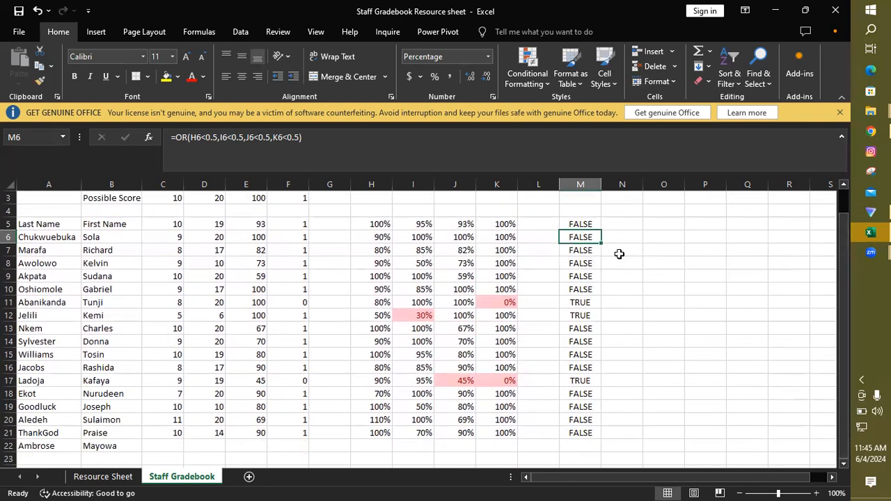
pyautogui.moveTo(581, 223); pyautogui.dragTo(584, 431)
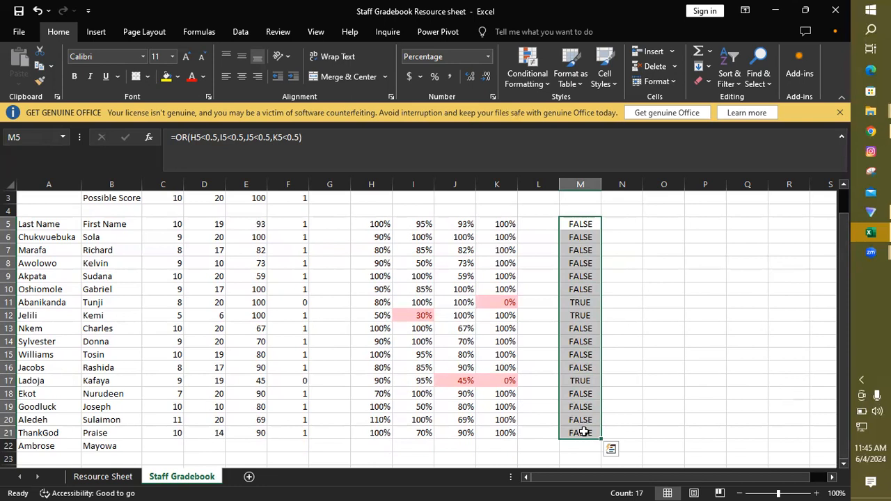
pyautogui.click(530, 75)
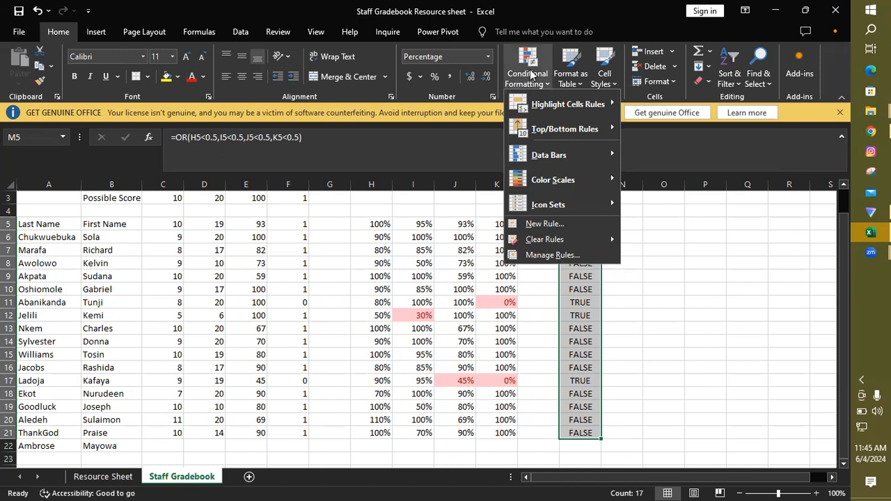
pyautogui.moveTo(590, 128)
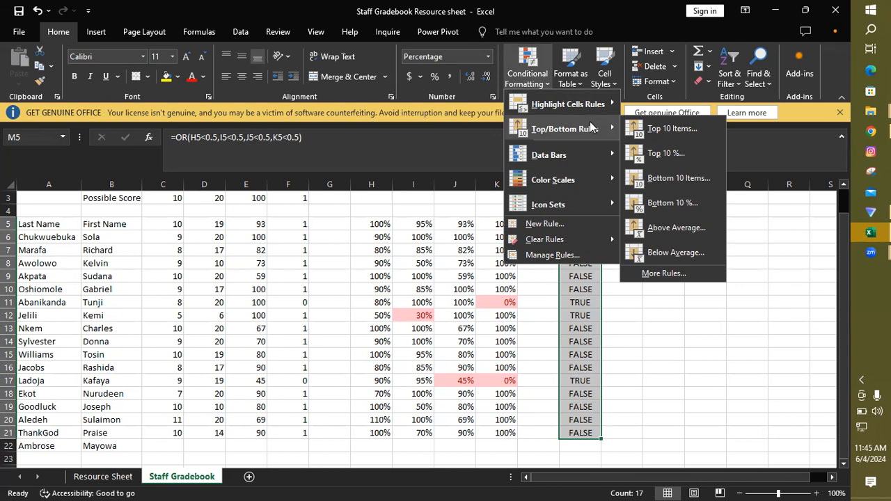
pyautogui.moveTo(593, 105)
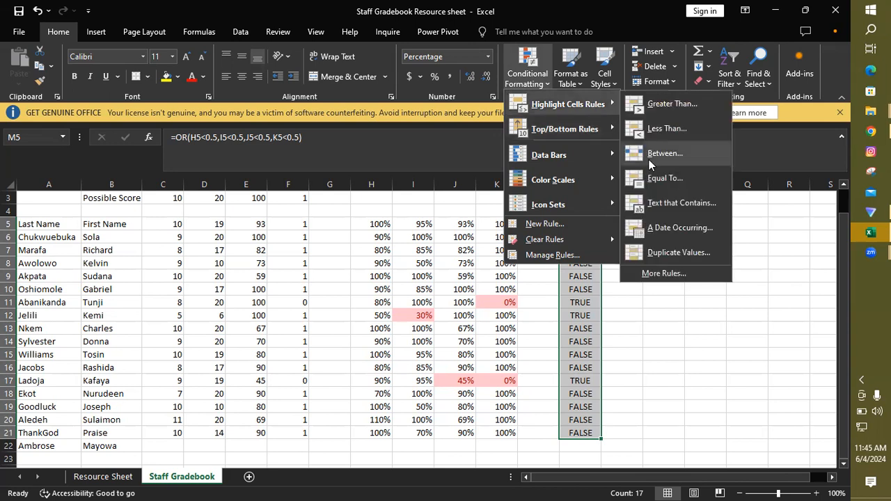
pyautogui.click(673, 183)
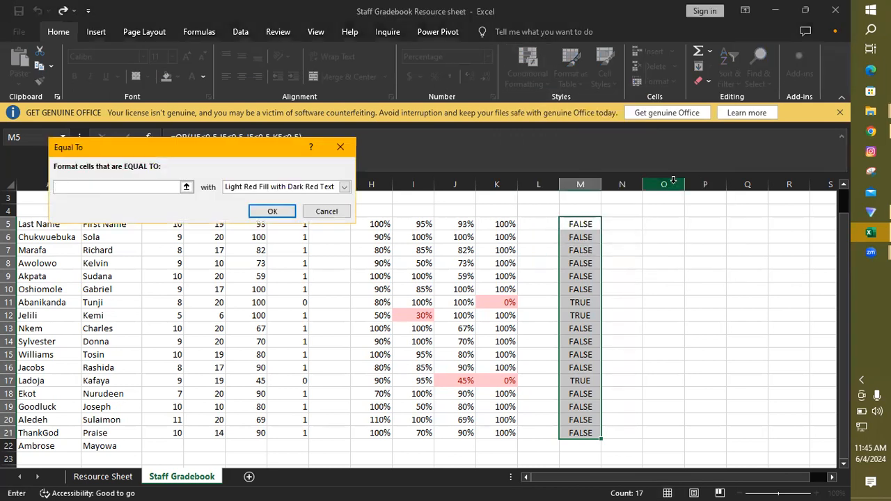
pyautogui.write('true')
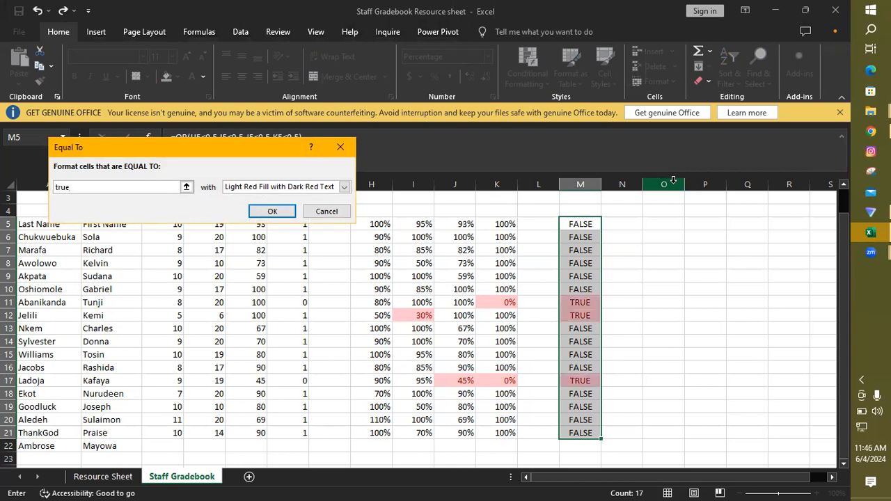
pyautogui.click(270, 212)
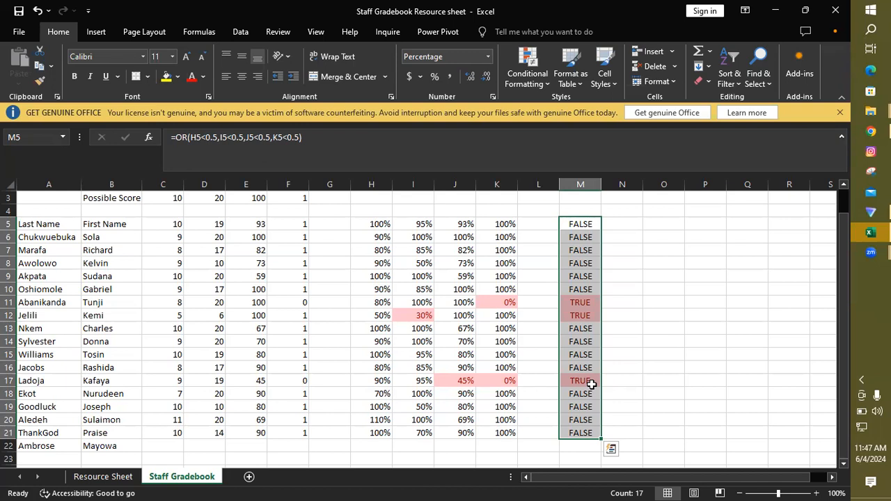
# Step: Add the row labels Max, Min and Average in A24:A26 below the staff list
pyautogui.moveTo(840, 281); pyautogui.dragTo(843, 321)
pyautogui.moveTo(842, 341); pyautogui.dragTo(841, 340)
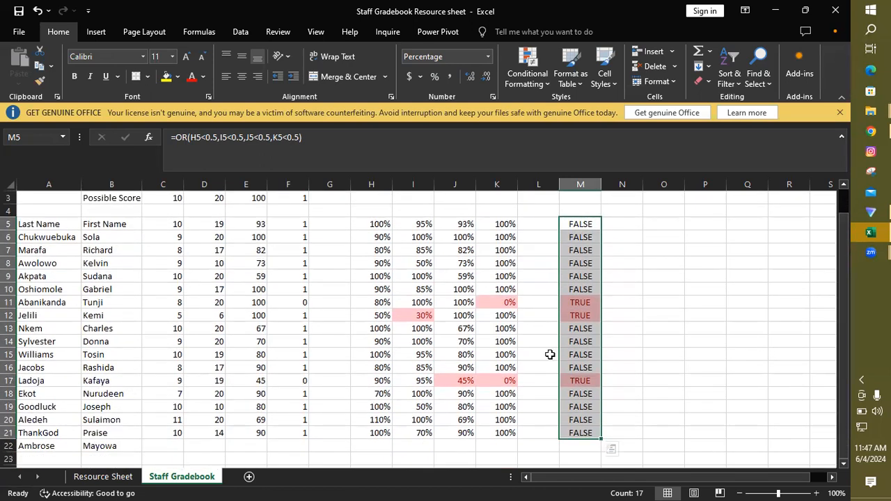
pyautogui.click(45, 459)
pyautogui.press('Down')
pyautogui.press('Down')
pyautogui.scroll(-1, 44, 458)
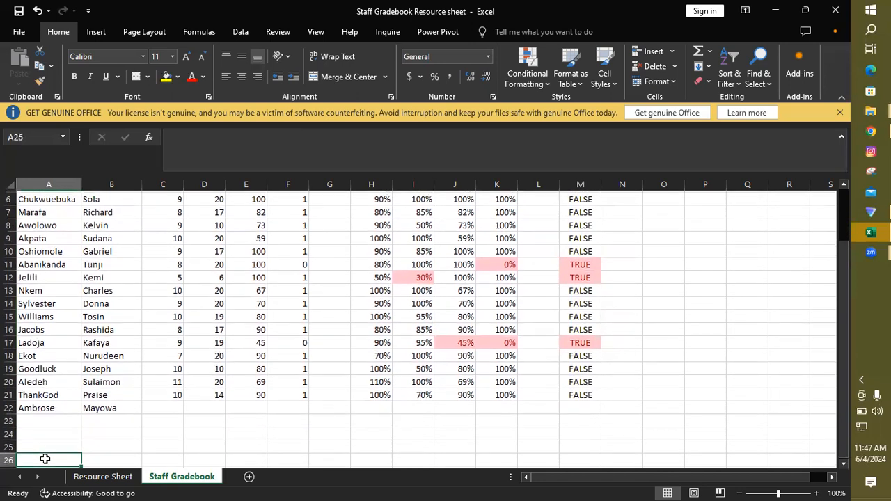
pyautogui.click(39, 434)
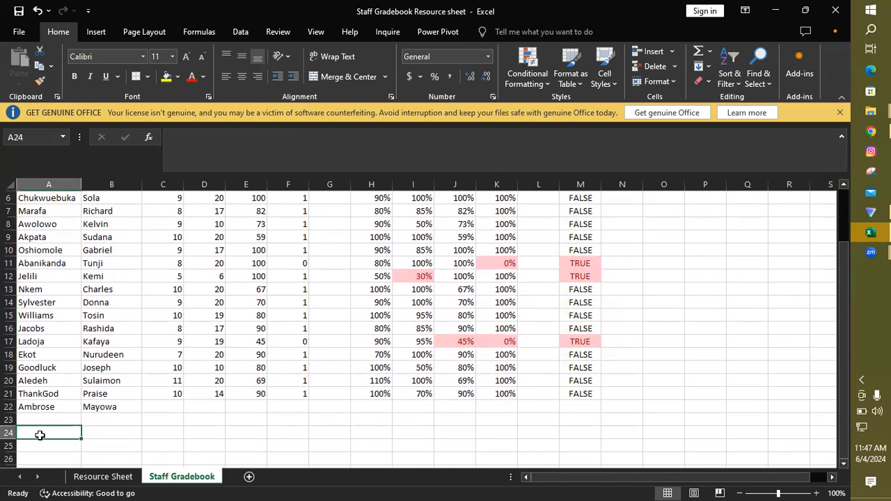
pyautogui.write('Max')
pyautogui.press('Return')
pyautogui.write('Min')
pyautogui.press('Return')
pyautogui.write('Average')
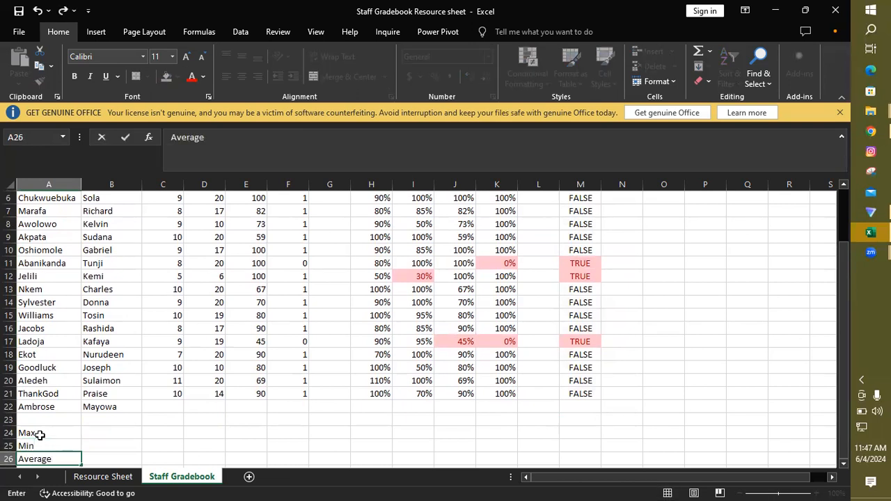
pyautogui.click(173, 434)
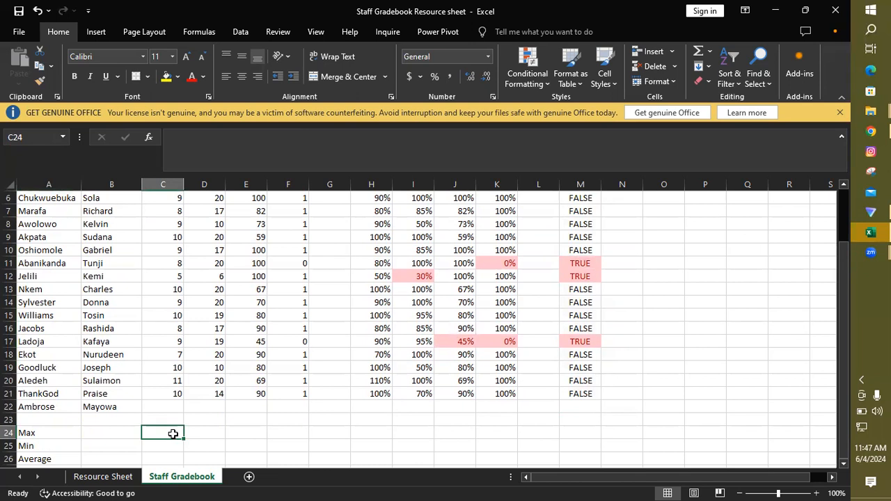
pyautogui.write('=max')
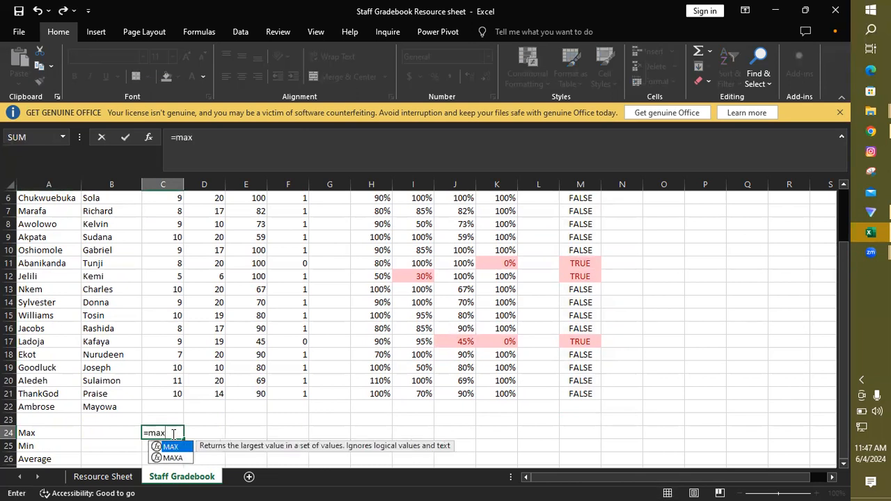
pyautogui.doubleClick(170, 446)
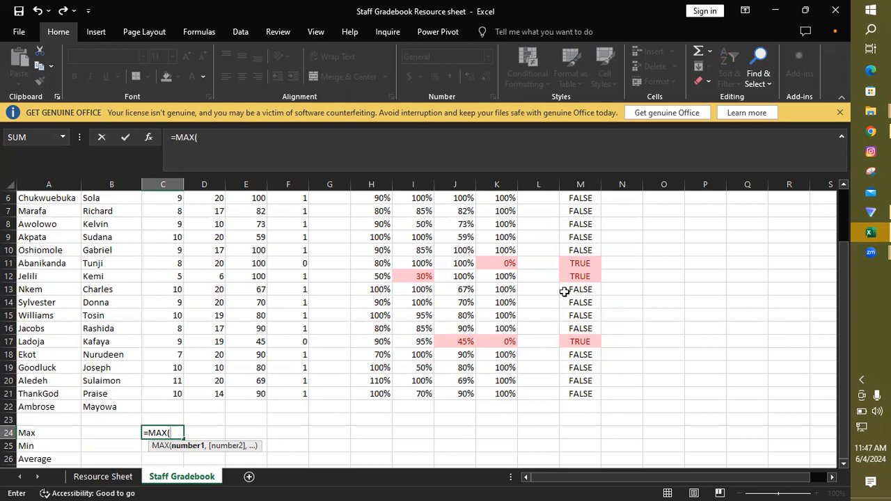
pyautogui.moveTo(839, 422); pyautogui.dragTo(842, 388)
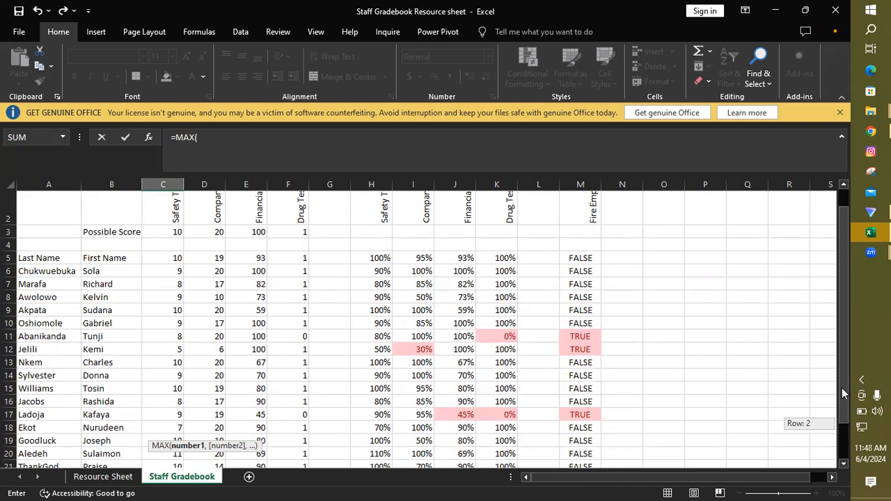
pyautogui.moveTo(842, 388)
pyautogui.mouseDown()
pyautogui.moveTo(842, 401)
pyautogui.moveTo(843, 381)
pyautogui.mouseUp()
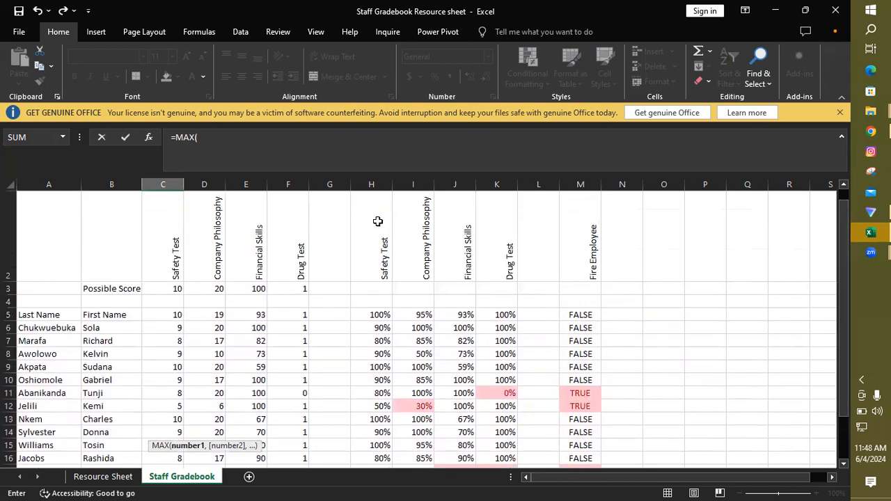
pyautogui.click(176, 315)
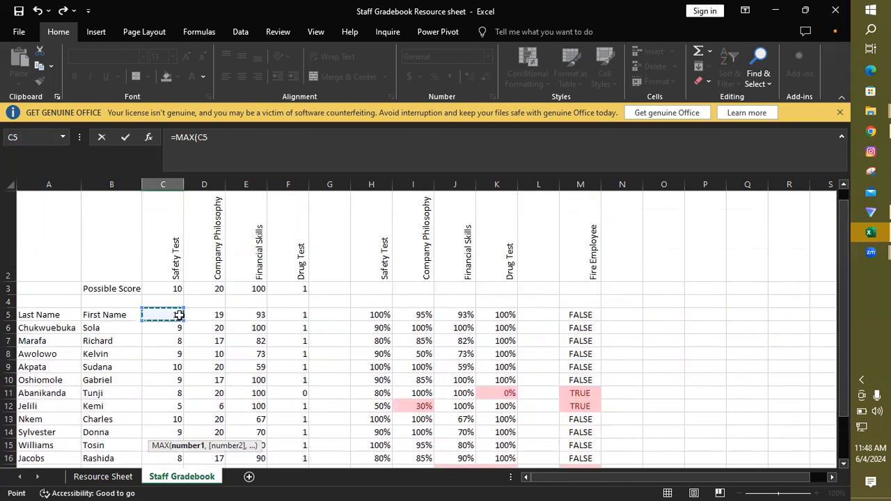
pyautogui.click(174, 327)
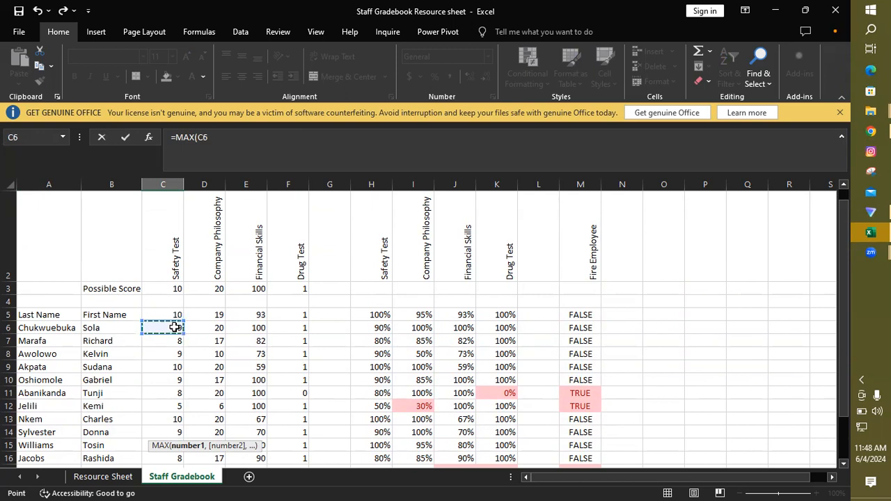
pyautogui.moveTo(840, 307); pyautogui.dragTo(841, 353)
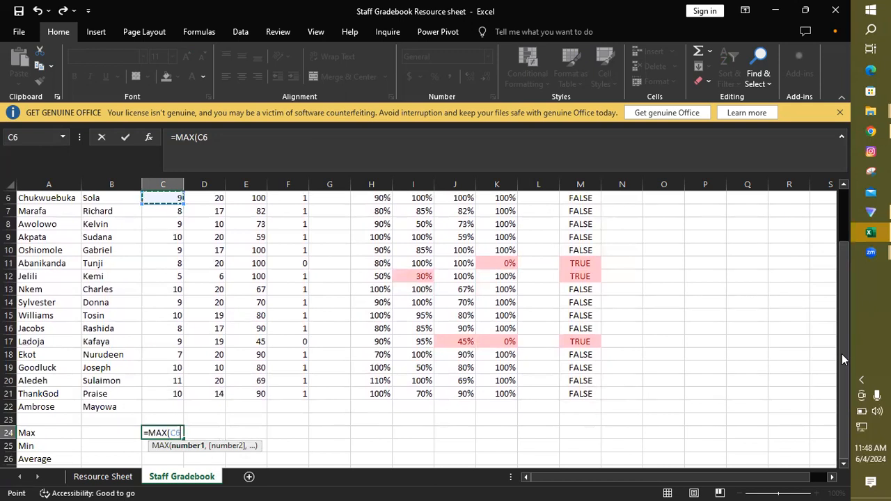
pyautogui.click(174, 406)
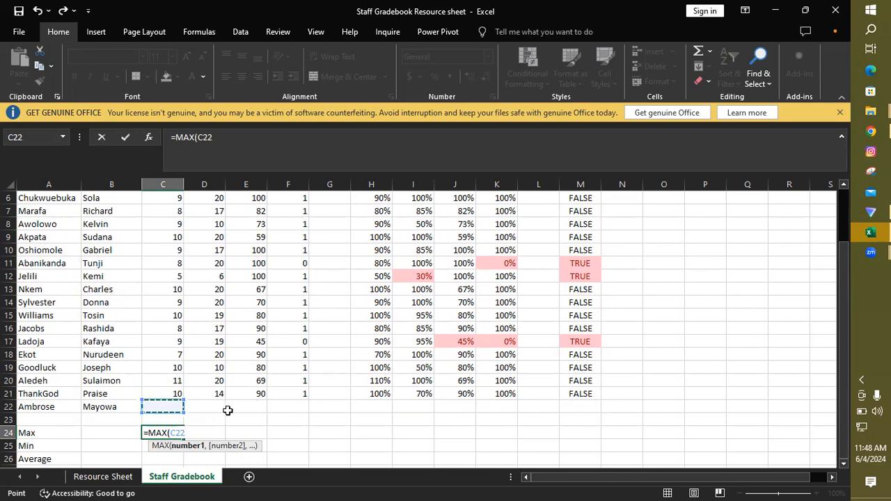
pyautogui.click(795, 405)
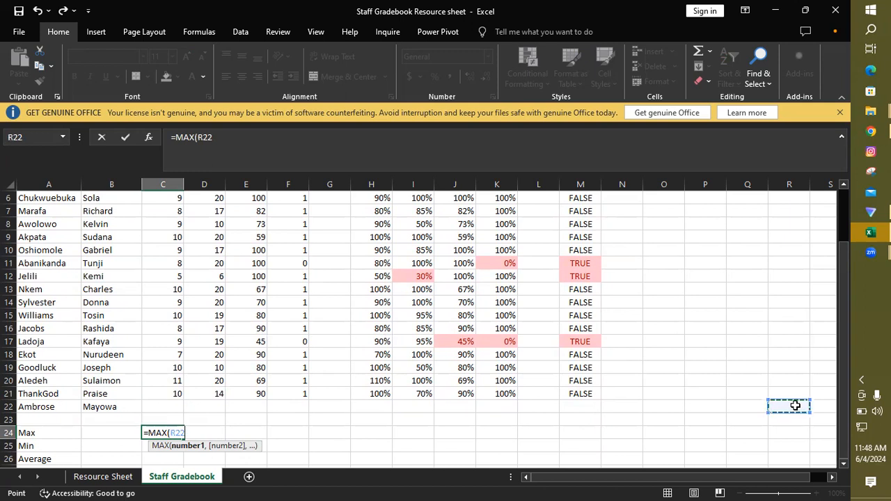
pyautogui.press('BackSpace')
pyautogui.press('BackSpace')
pyautogui.press('BackSpace')
pyautogui.press('BackSpace')
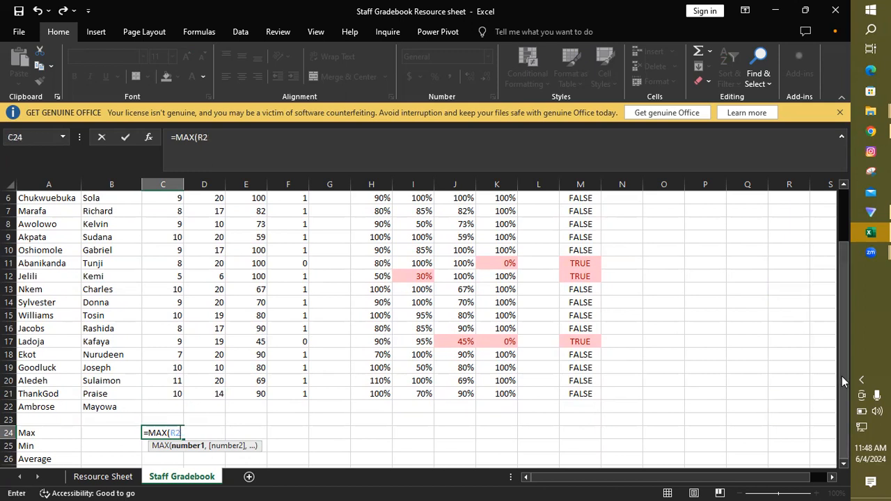
pyautogui.press('Escape')
# Step: Insert blank cells at C5:M5 with Shift cells down so the scores and results line up with the staff names
pyautogui.moveTo(845, 385); pyautogui.dragTo(845, 338)
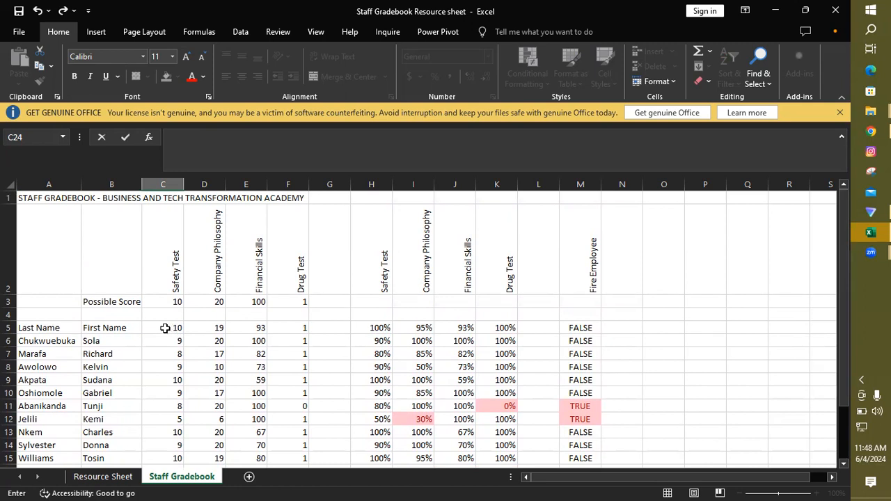
pyautogui.moveTo(165, 327); pyautogui.dragTo(578, 327)
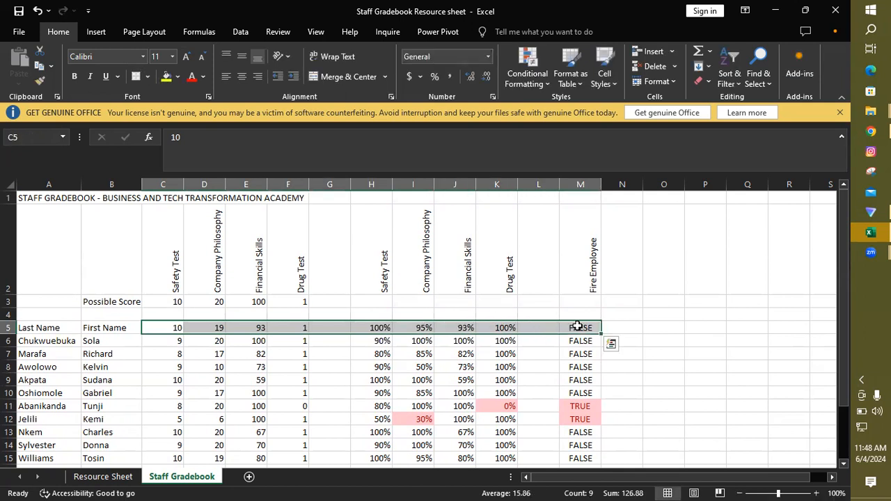
pyautogui.rightClick(578, 327)
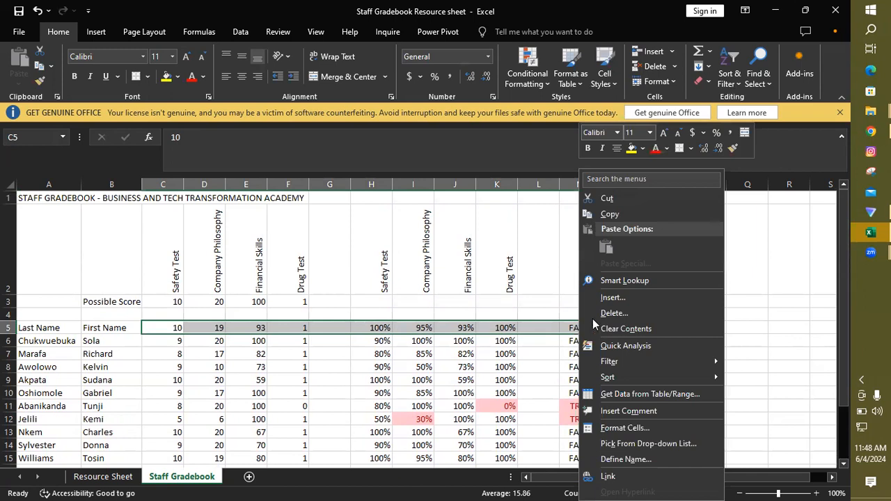
pyautogui.click(624, 301)
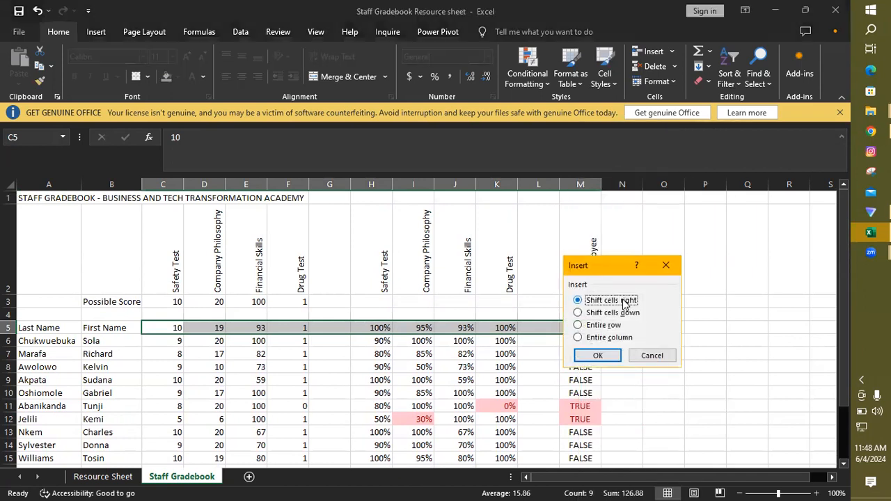
pyautogui.click(577, 313)
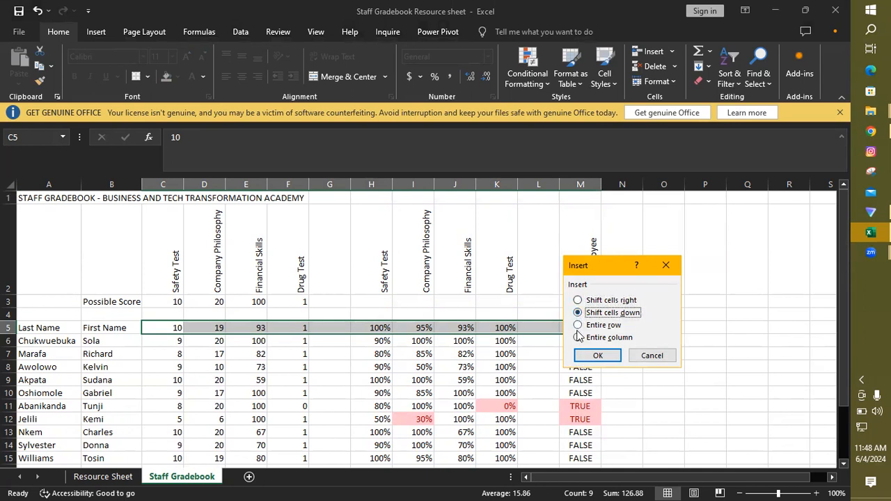
pyautogui.click(597, 355)
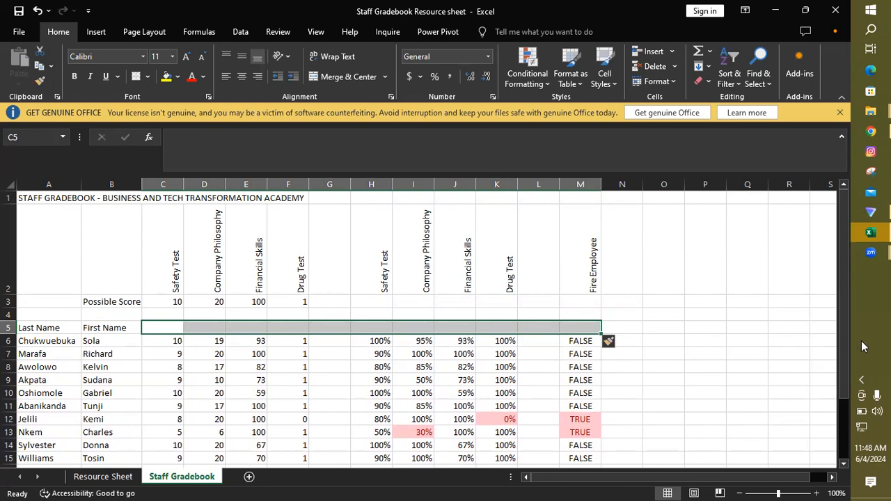
# Step: Enter =MAX(C6:C22) in C24 for the highest Safety Test score and check it against the score in C21
pyautogui.moveTo(845, 342)
pyautogui.mouseDown()
pyautogui.moveTo(842, 398)
pyautogui.moveTo(845, 344)
pyautogui.mouseUp()
pyautogui.moveTo(846, 345); pyautogui.dragTo(849, 377)
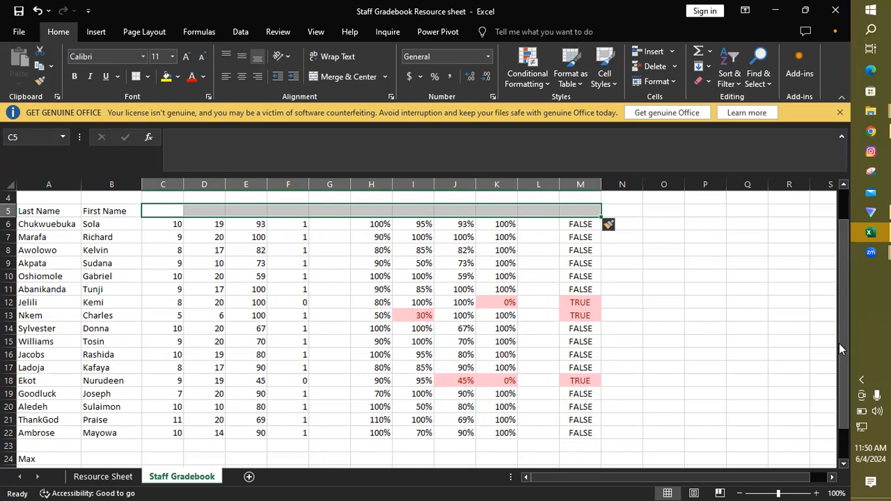
pyautogui.moveTo(843, 343); pyautogui.dragTo(848, 376)
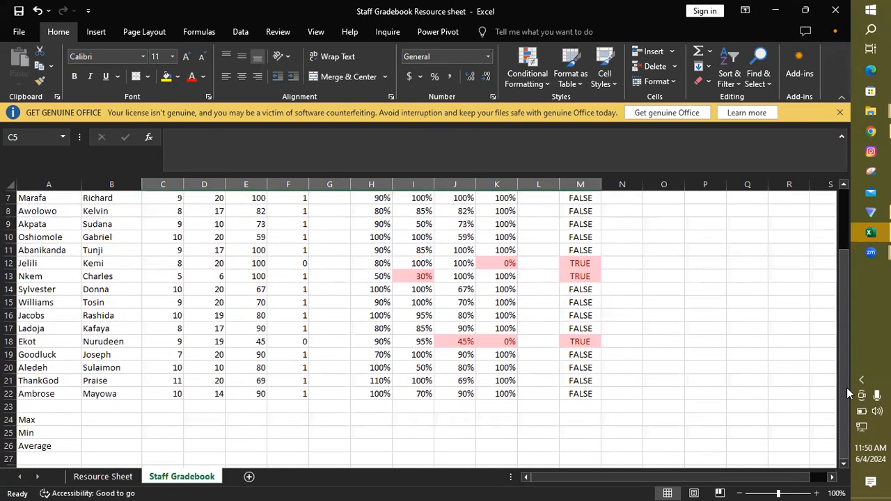
pyautogui.click(175, 417)
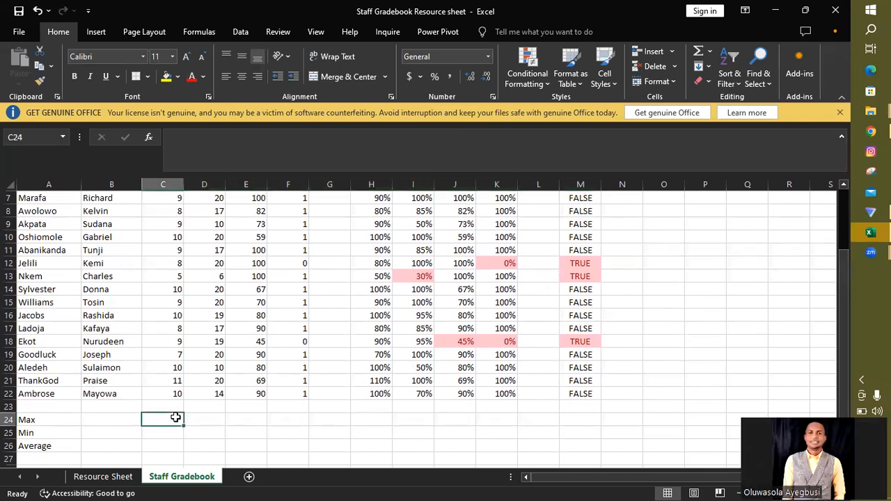
pyautogui.write('=max')
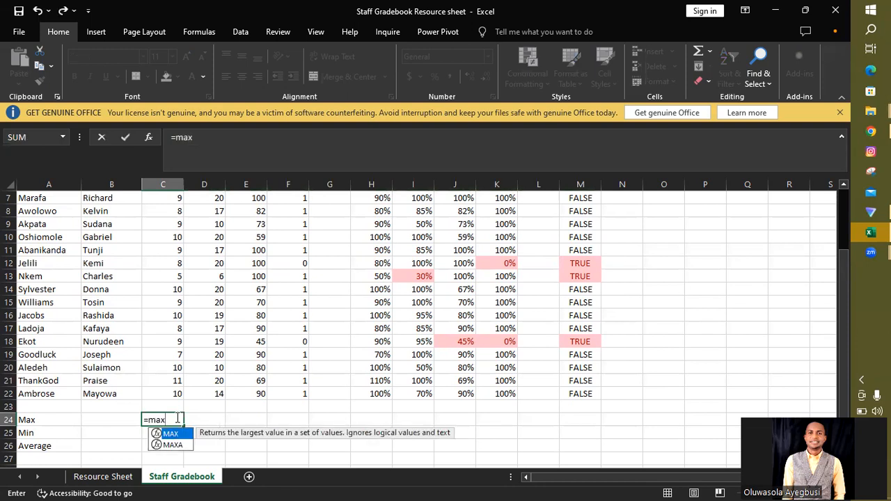
pyautogui.doubleClick(176, 437)
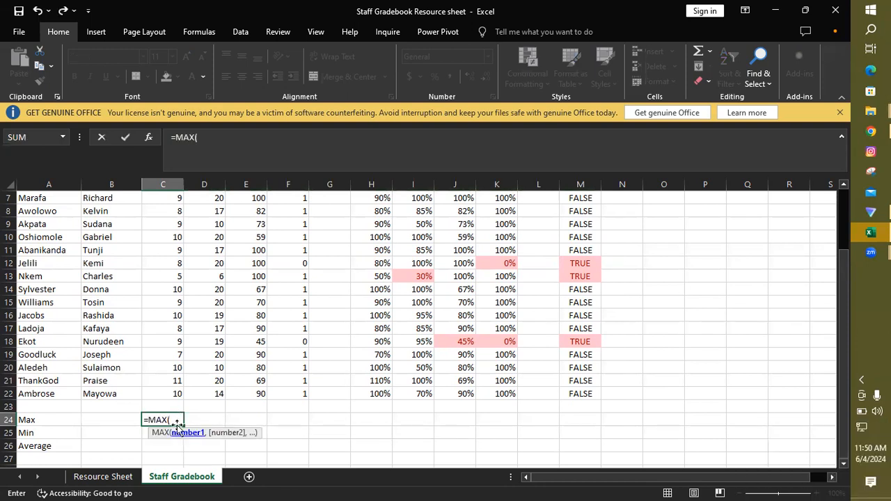
pyautogui.moveTo(171, 392); pyautogui.dragTo(176, 224)
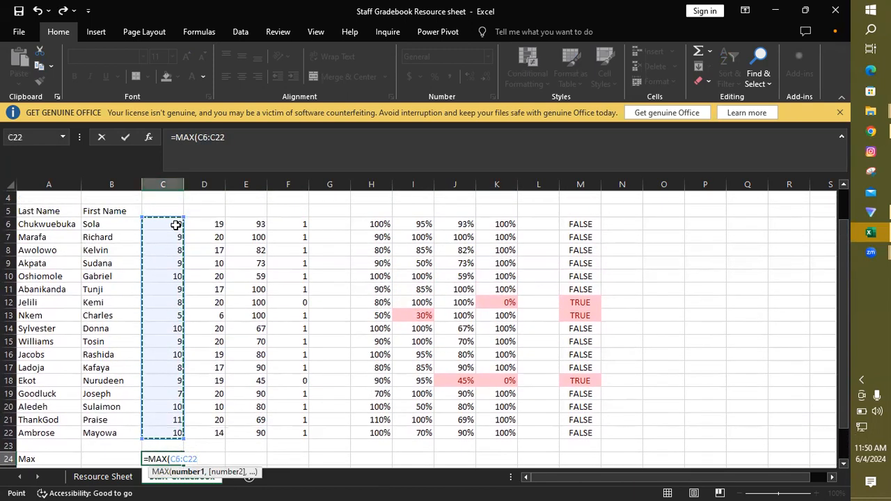
pyautogui.write(')')
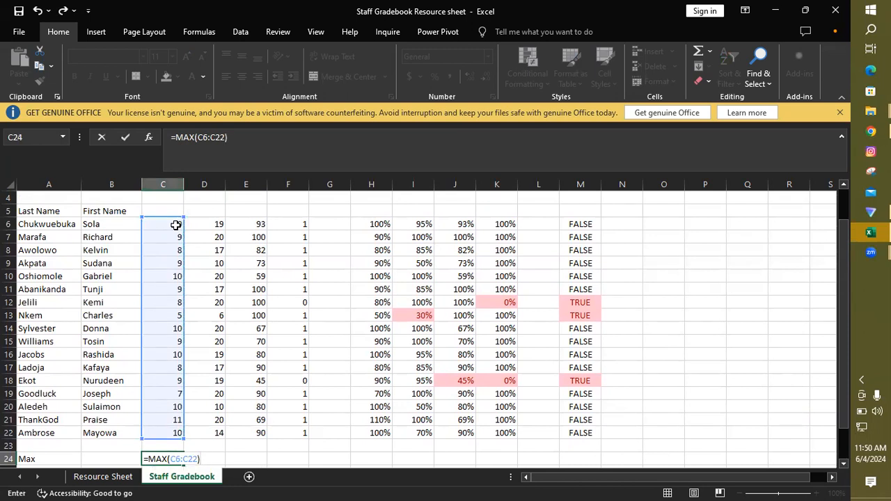
pyautogui.press('Return')
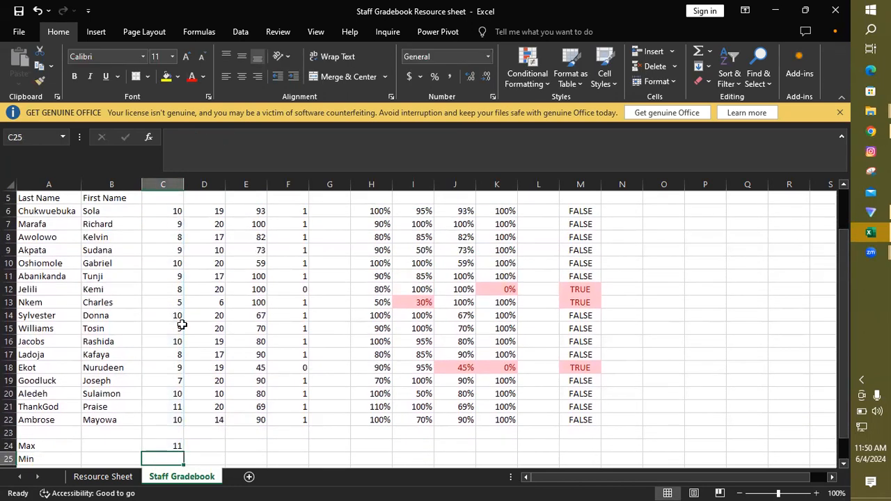
pyautogui.click(173, 407)
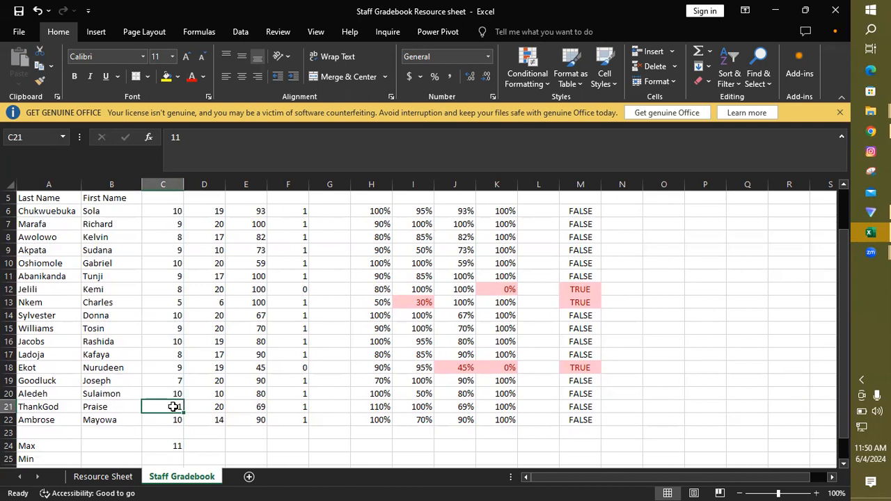
# Step: Enter =MIN(C6:C22) in C25 for the lowest Safety Test score
pyautogui.click(171, 458)
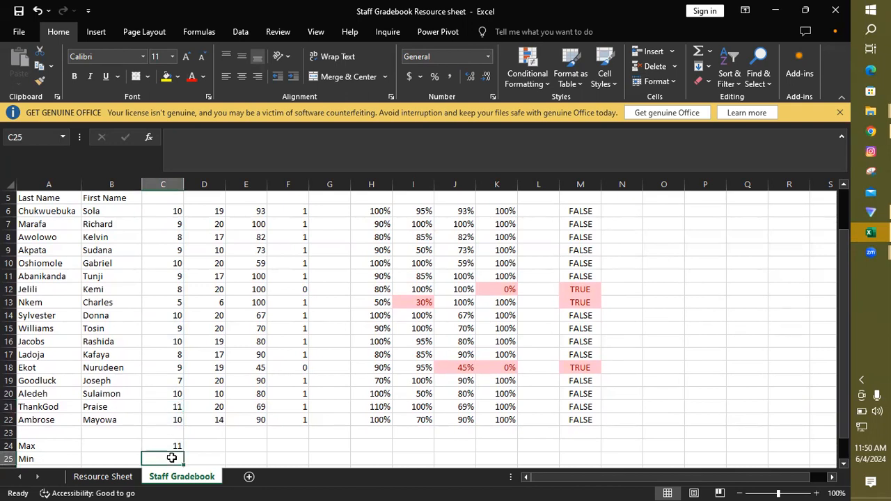
pyautogui.write('=')
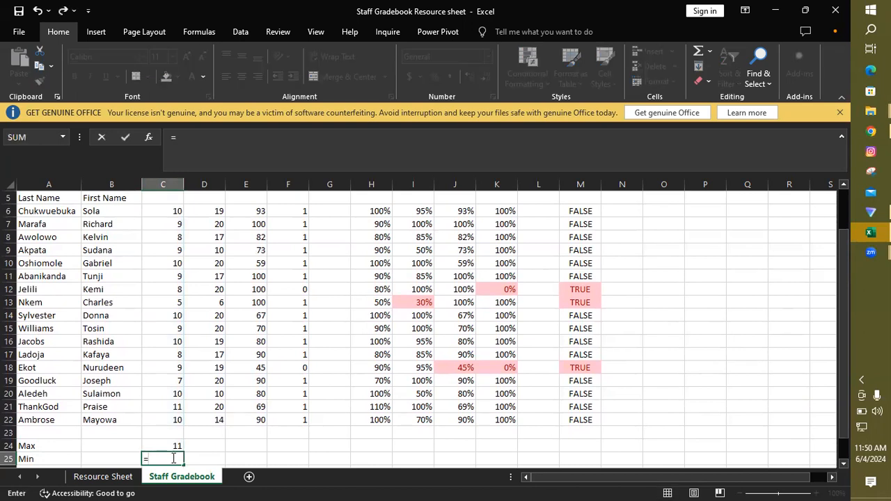
pyautogui.write('min')
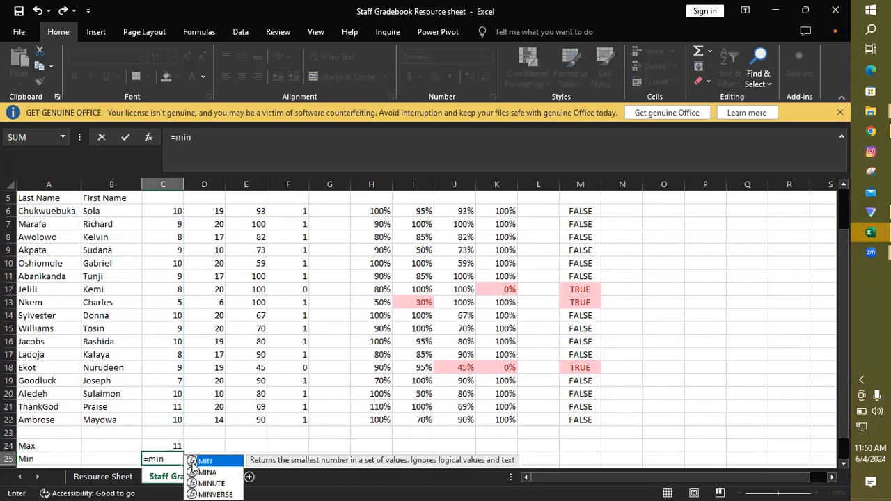
pyautogui.doubleClick(208, 461)
pyautogui.click(174, 421)
pyautogui.moveTo(172, 387); pyautogui.dragTo(178, 215)
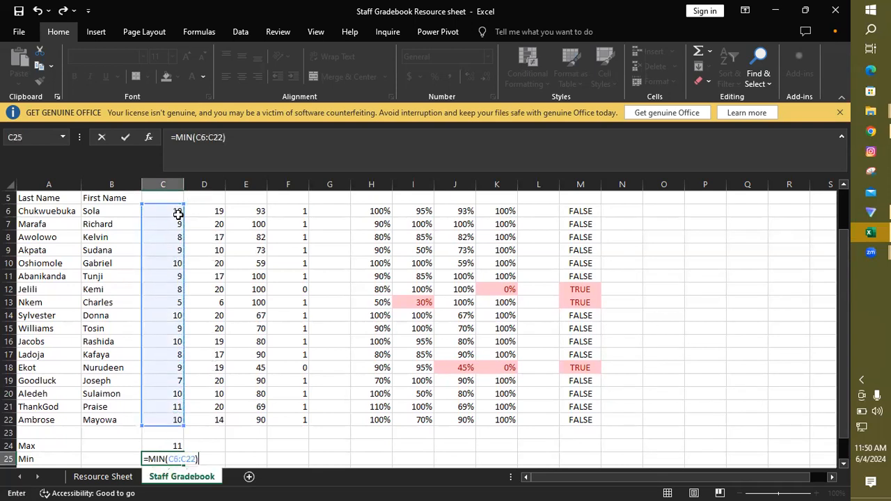
pyautogui.press('Return')
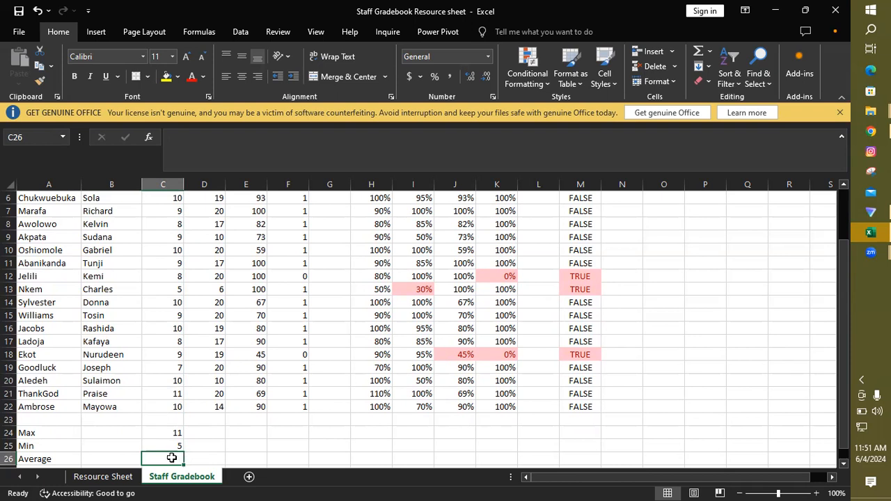
# Step: Enter =AVERAGE(C6:C22) in C26 for the average Safety Test score
pyautogui.write('=a')
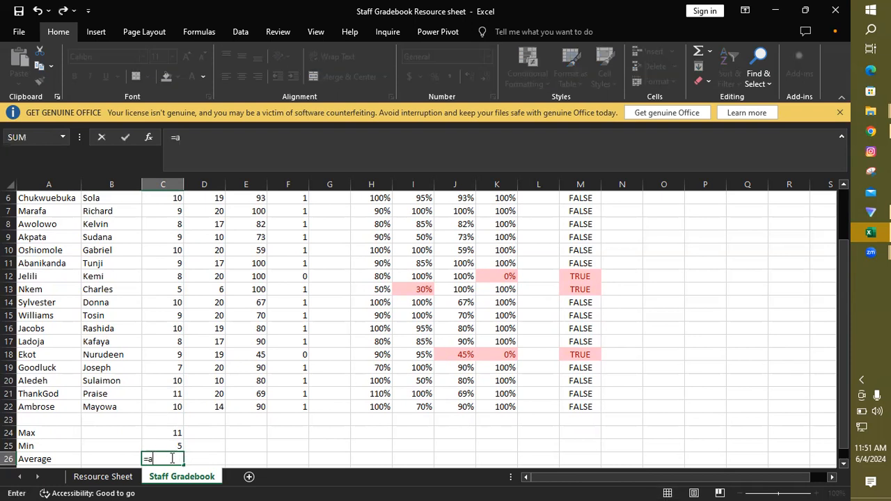
pyautogui.write('verage')
pyautogui.doubleClick(218, 462)
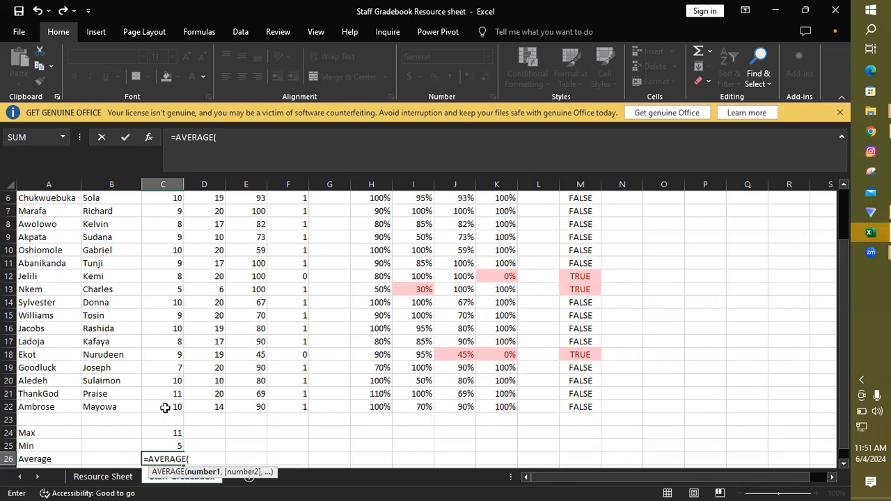
pyautogui.moveTo(165, 407); pyautogui.dragTo(177, 199)
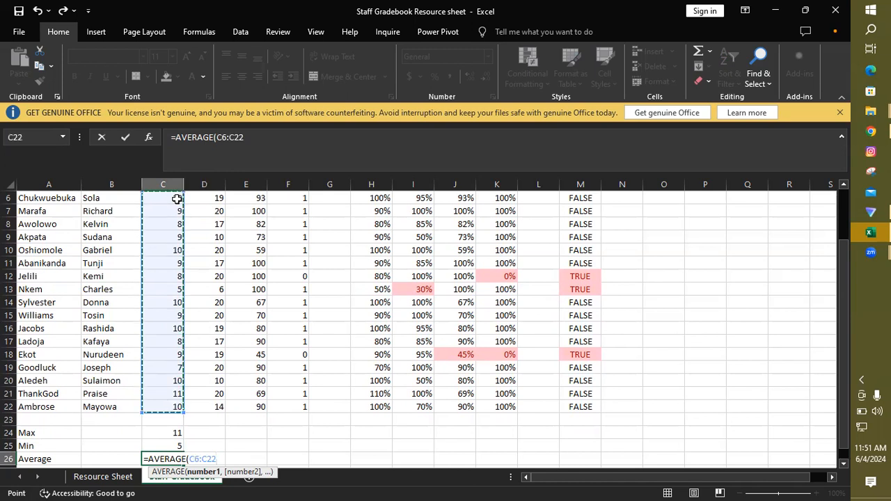
pyautogui.write(')')
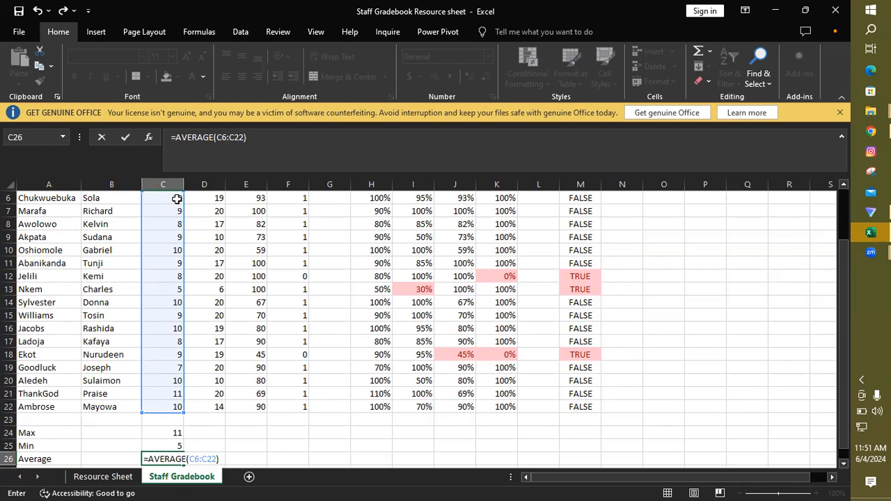
pyautogui.press('Return')
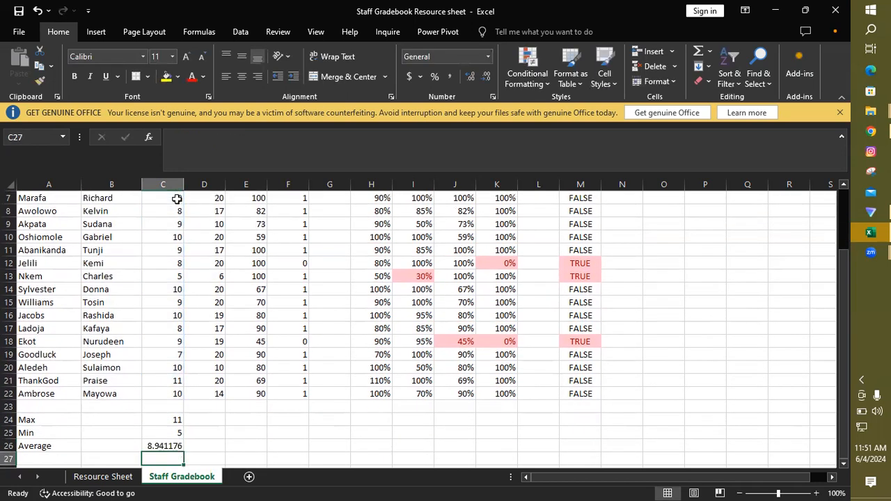
# Step: Reduce the Safety Test average in C26 to one decimal place
pyautogui.click(173, 445)
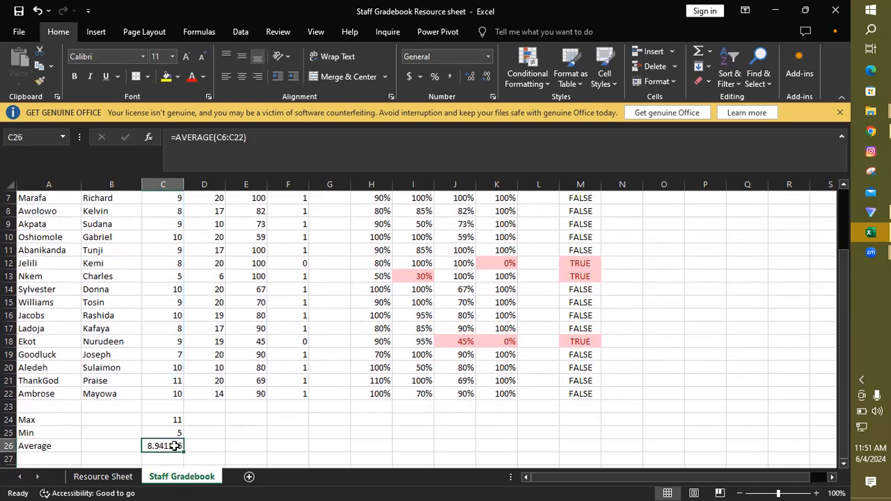
pyautogui.click(486, 77)
pyautogui.click(486, 76)
pyautogui.click(486, 77)
pyautogui.click(486, 77)
pyautogui.click(486, 77)
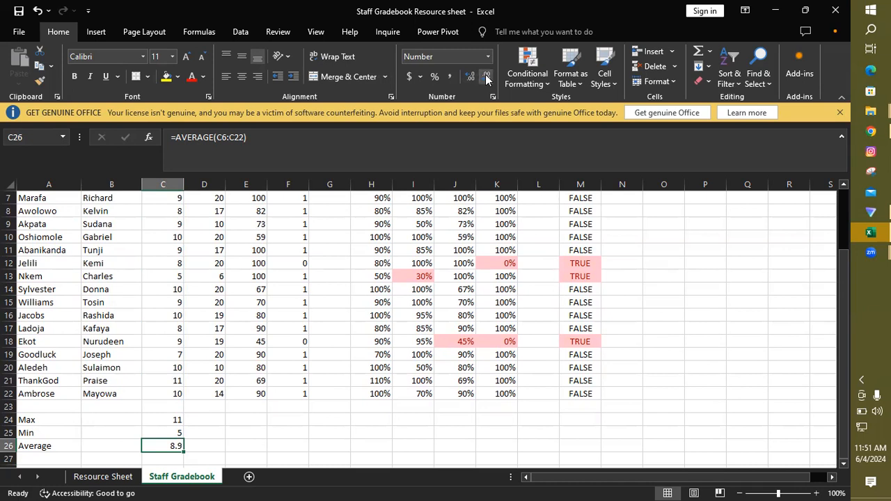
# Step: Fill the Max, Min and Average formulas from C24:C26 across to column F and check D24 and the row 21 scores
pyautogui.click(170, 419)
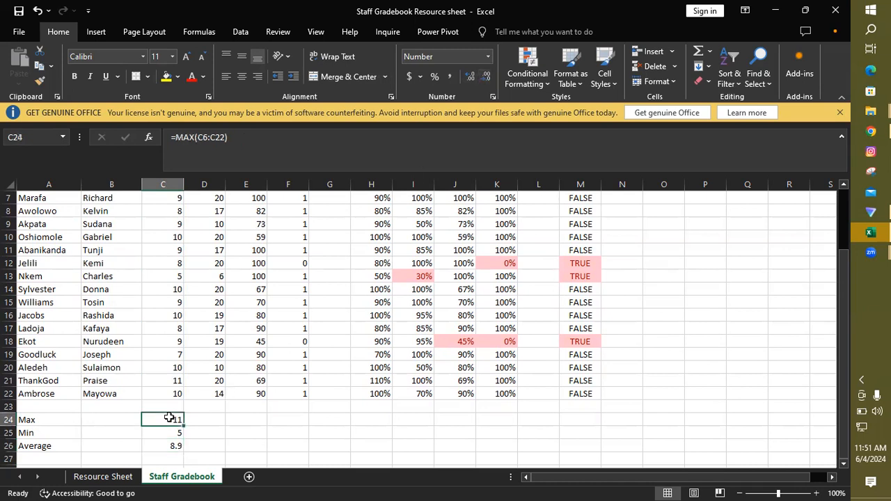
pyautogui.moveTo(171, 419); pyautogui.dragTo(178, 448)
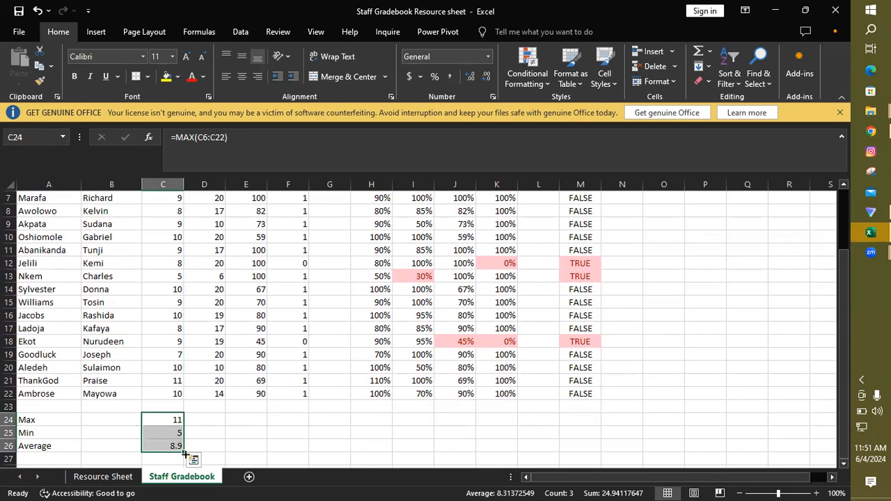
pyautogui.moveTo(181, 451); pyautogui.dragTo(297, 443)
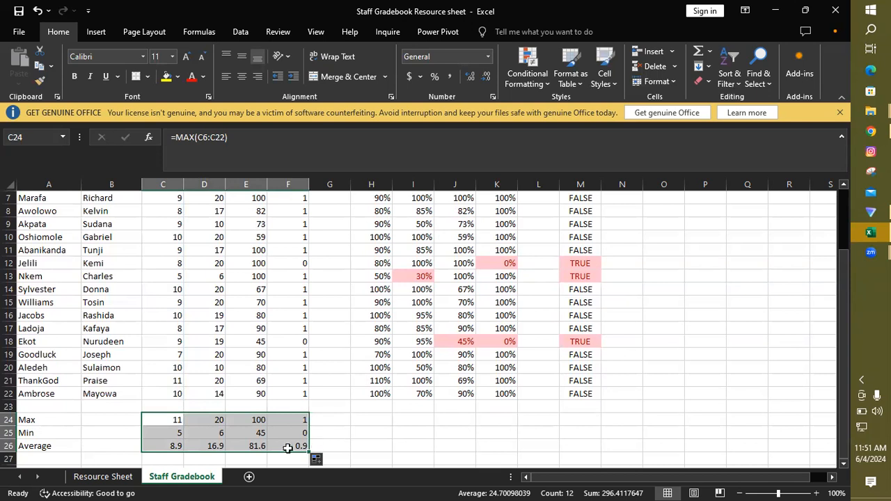
pyautogui.click(214, 418)
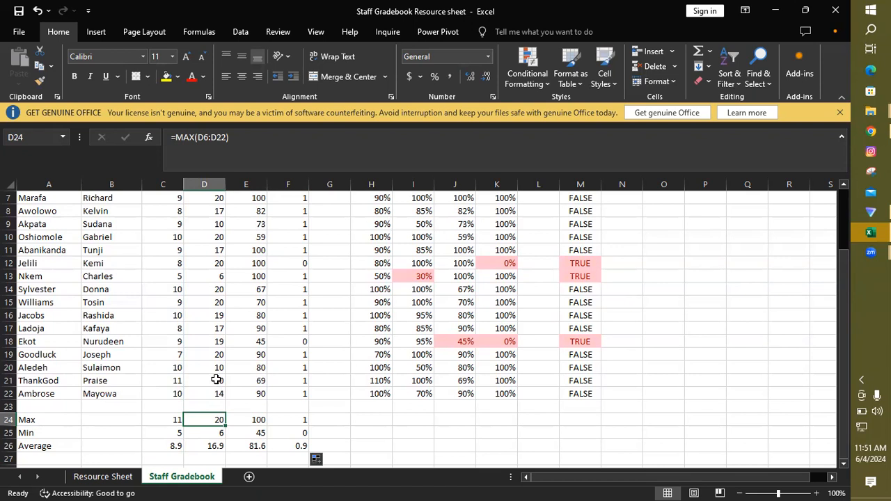
pyautogui.click(178, 381)
pyautogui.click(219, 382)
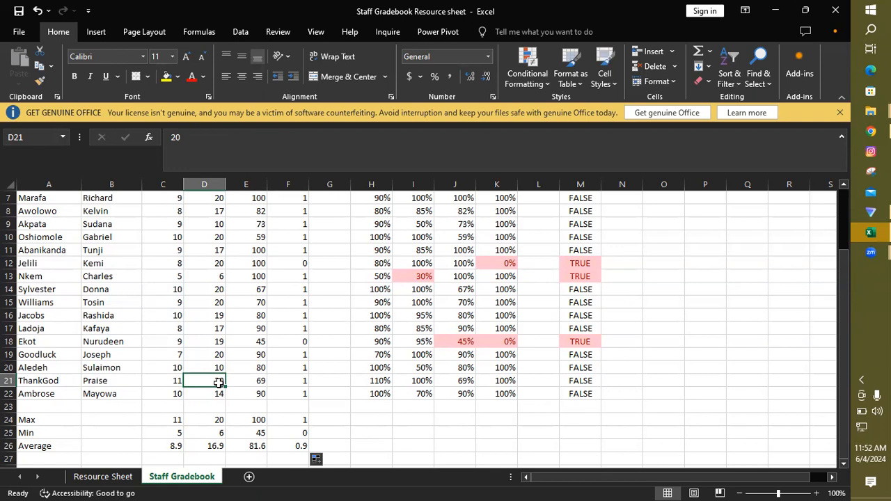
pyautogui.click(259, 382)
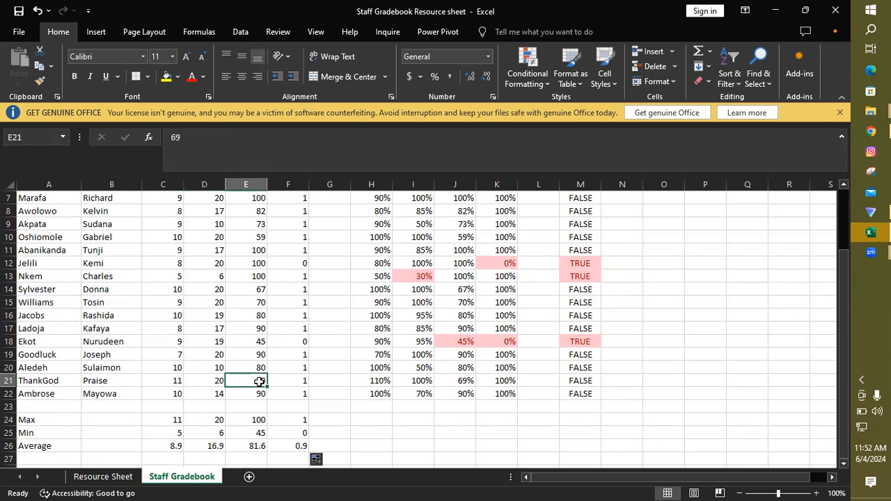
pyautogui.click(304, 383)
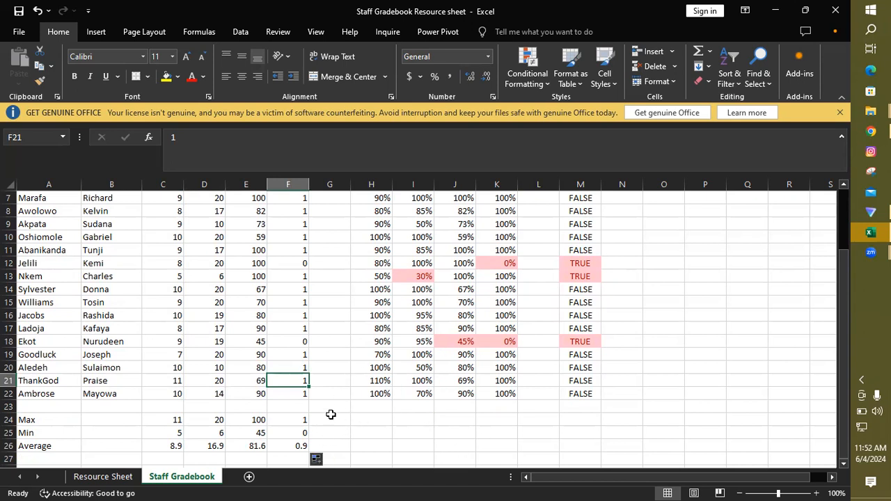
# Step: Copy the summary formulas in C24:F26 to H24:K26 below the percentage results
pyautogui.moveTo(169, 420); pyautogui.dragTo(291, 445)
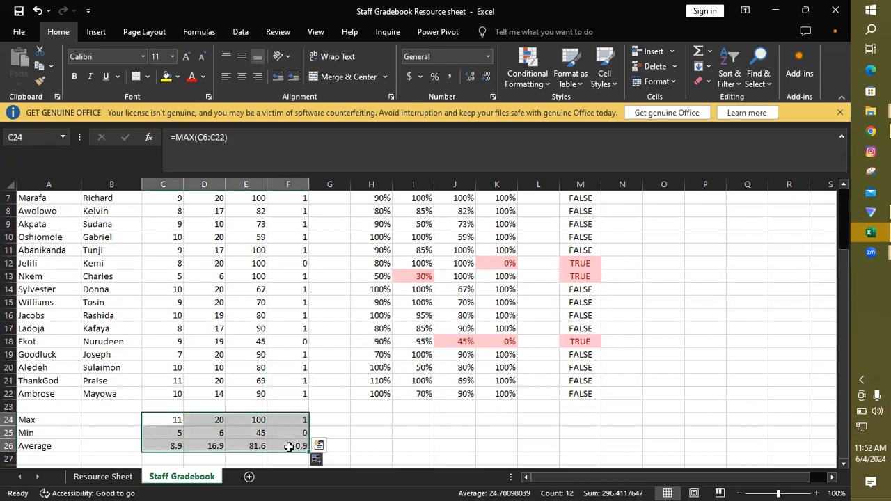
pyautogui.hotkey('ctrl', 'c')
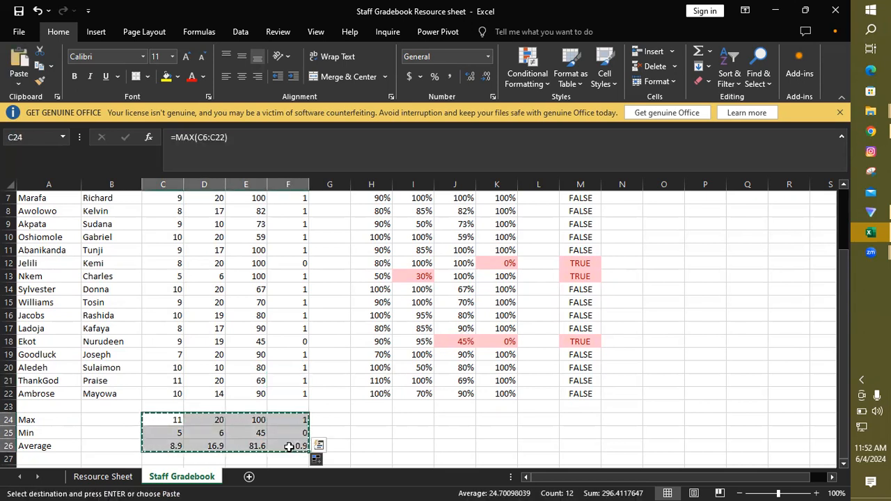
pyautogui.click(378, 420)
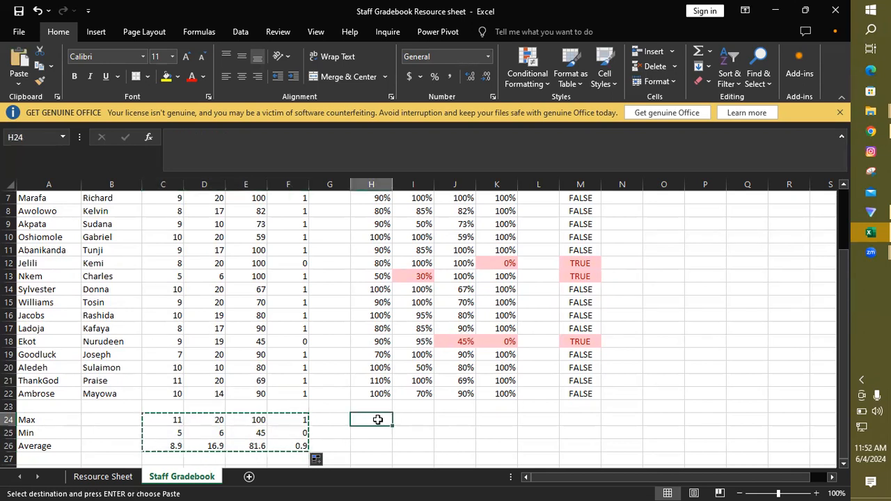
pyautogui.hotkey('ctrl', 'v')
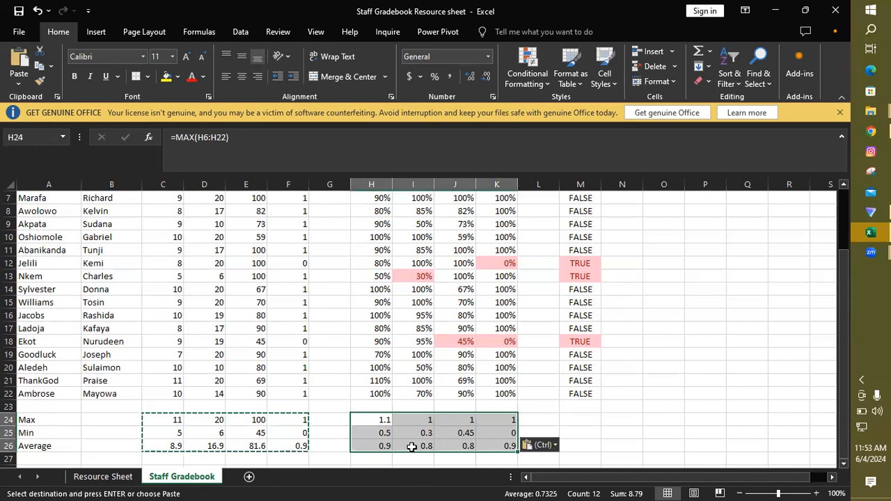
# Step: Format the Max, Min and Average results in H24:K26 as percentages
pyautogui.click(434, 74)
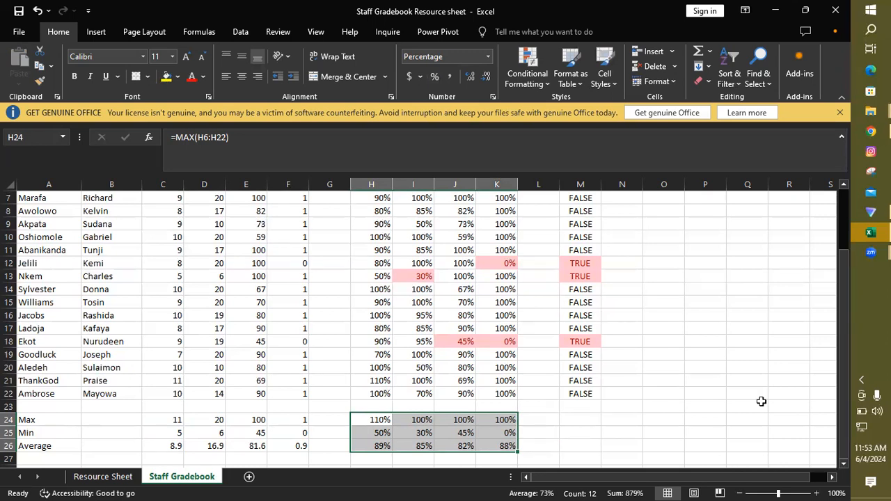
pyautogui.moveTo(845, 402); pyautogui.dragTo(843, 357)
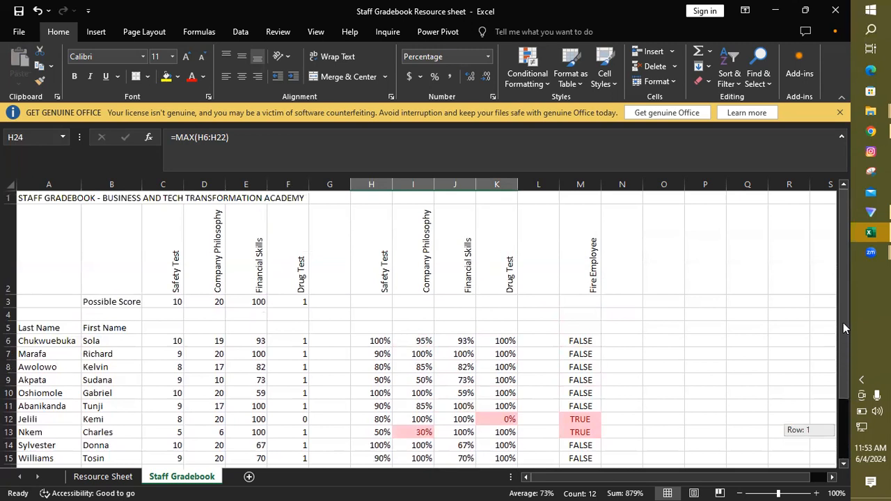
pyautogui.moveTo(843, 323); pyautogui.dragTo(841, 348)
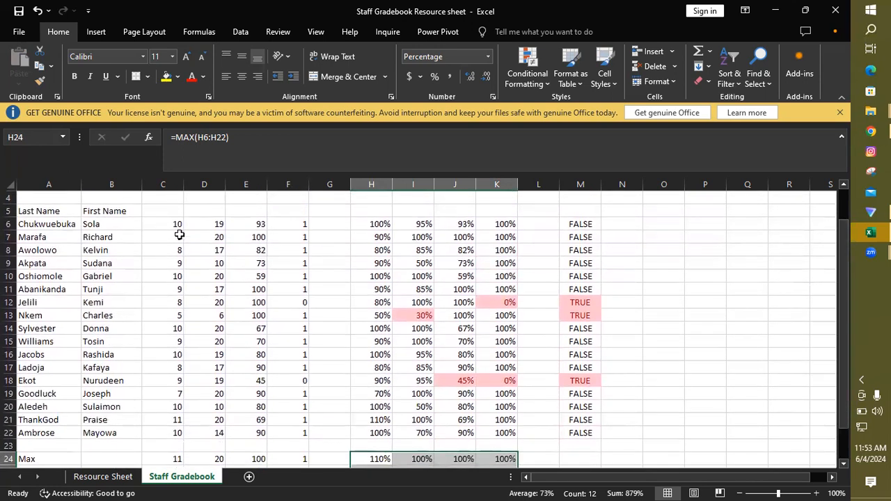
# Step: Apply the 5 Boxes icon set as conditional formatting to the Safety Test scores in C6:C22
pyautogui.moveTo(167, 223); pyautogui.dragTo(173, 432)
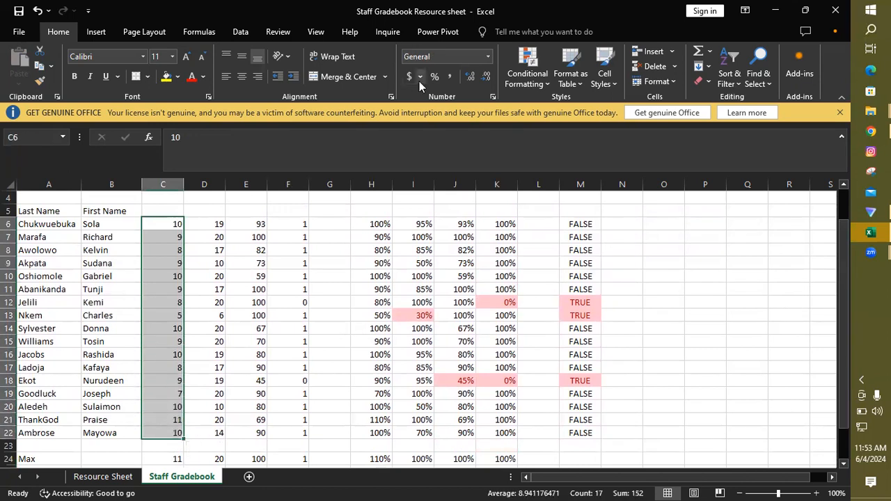
pyautogui.click(528, 80)
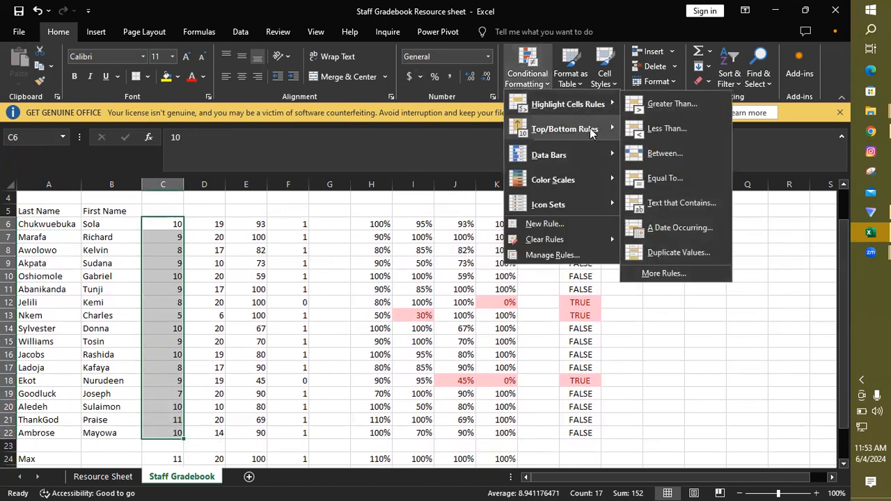
pyautogui.moveTo(602, 156)
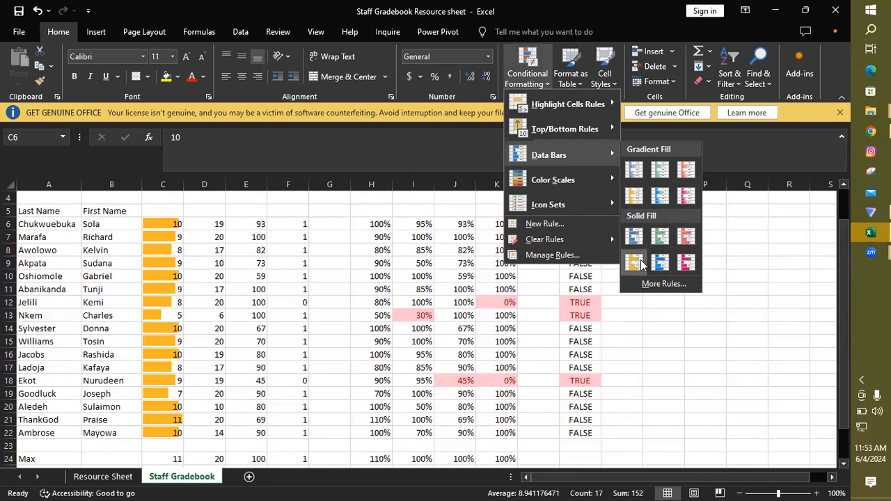
pyautogui.moveTo(592, 179)
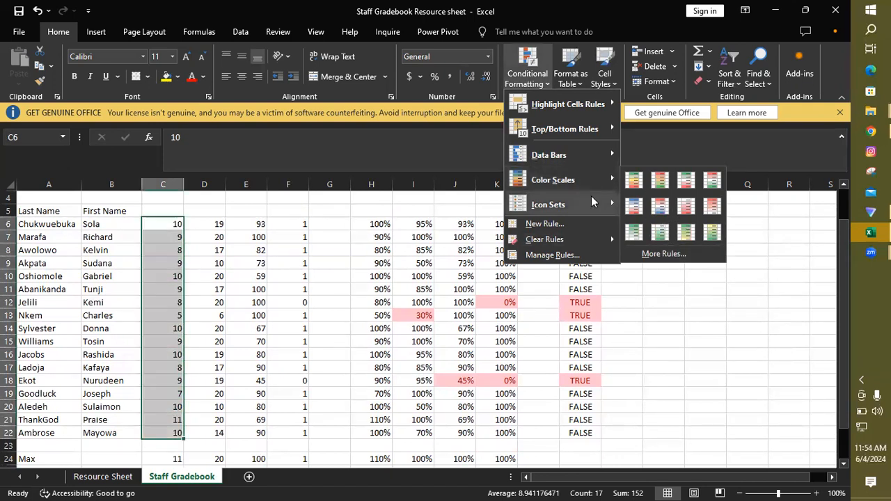
pyautogui.moveTo(603, 203)
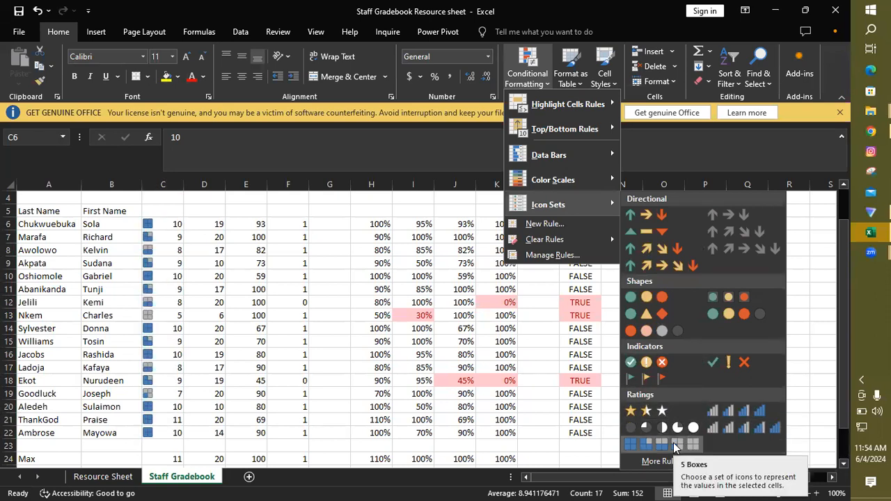
pyautogui.click(675, 446)
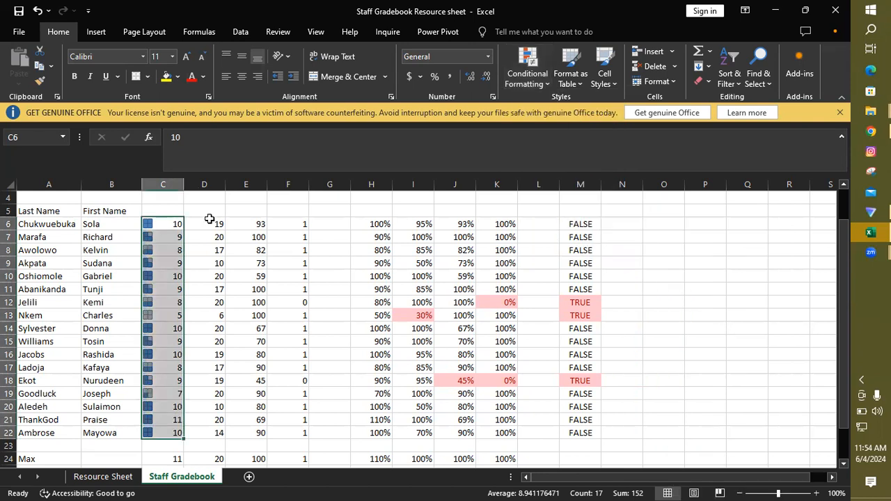
# Step: Apply the icon set of plain green, yellow and red circles to the Company Philosophy scores in D6:D22
pyautogui.moveTo(209, 220); pyautogui.dragTo(219, 433)
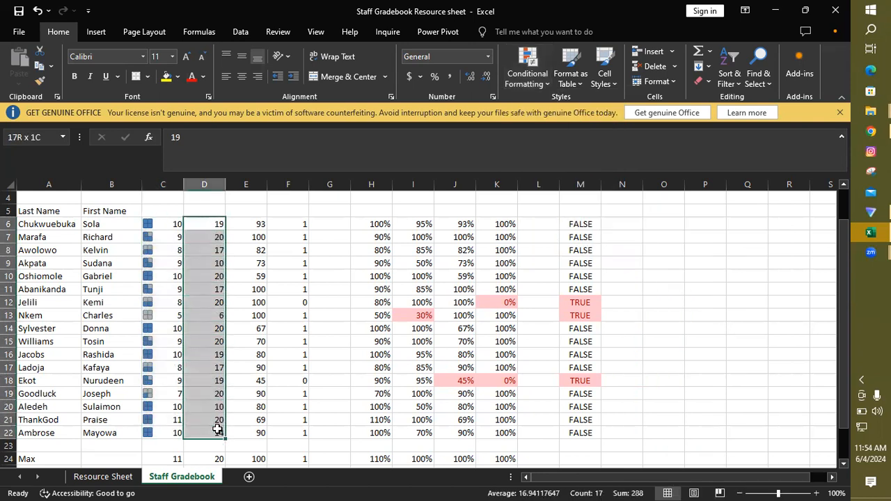
pyautogui.click(525, 77)
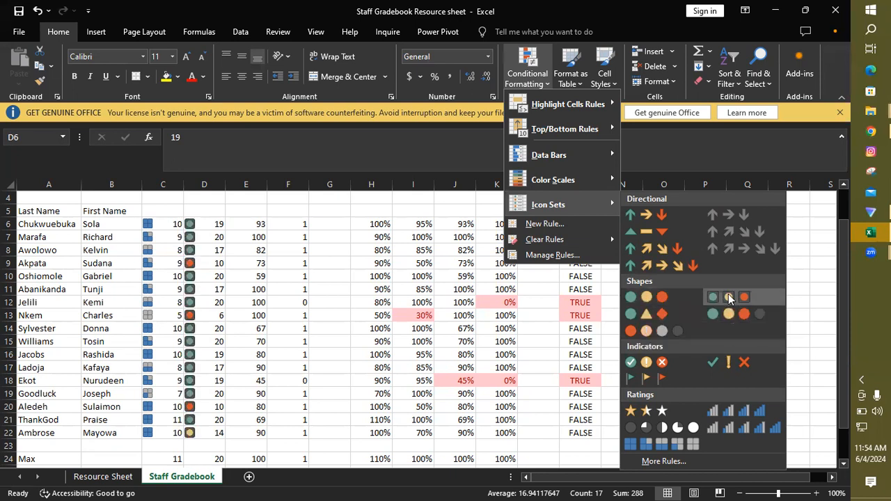
pyautogui.click(649, 296)
# Step: Apply the 5 Ratings icon set to the Financial Skills scores in E6:E22
pyautogui.moveTo(258, 224); pyautogui.dragTo(259, 432)
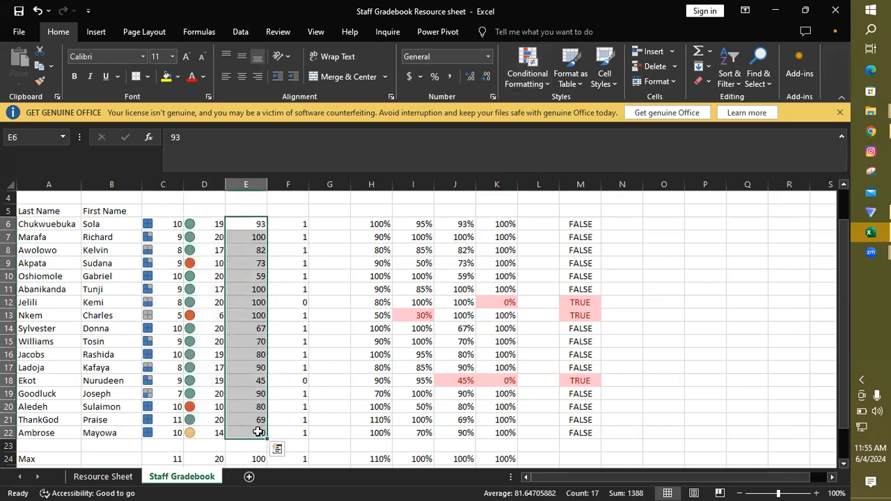
pyautogui.click(534, 71)
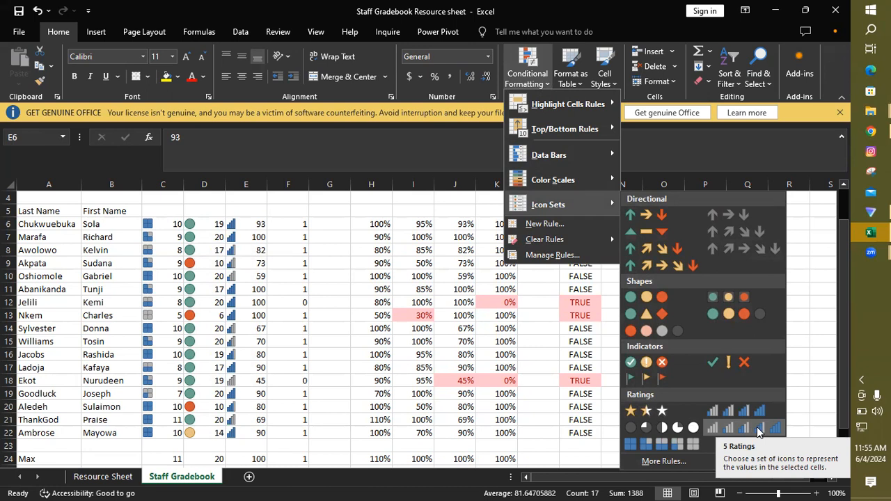
pyautogui.click(758, 429)
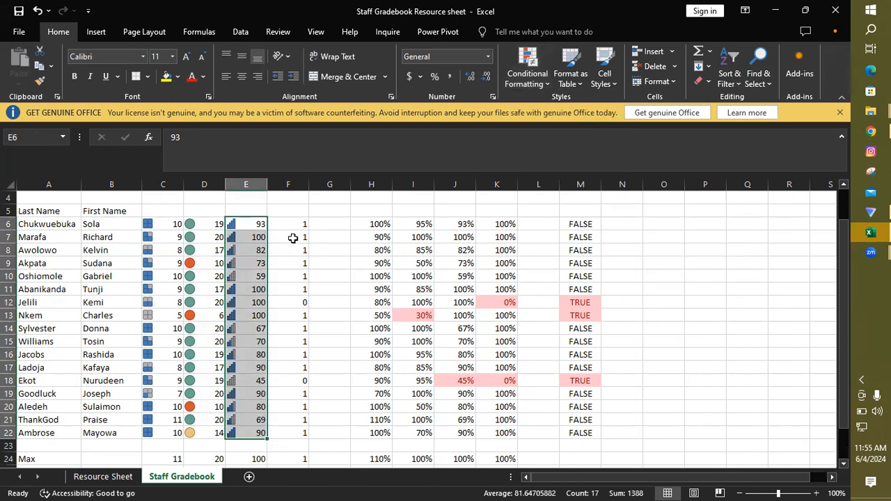
# Step: Apply the 3 Signs icon set to the Drug Test scores in F6:F22
pyautogui.moveTo(289, 223); pyautogui.dragTo(293, 428)
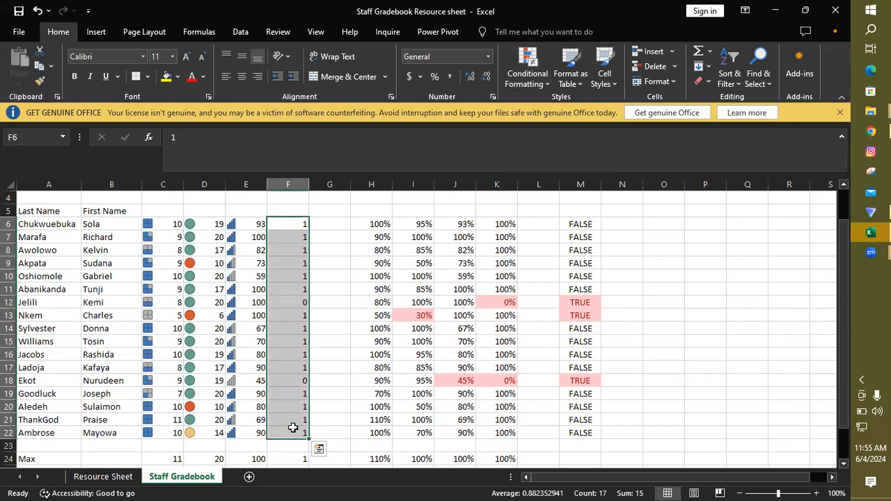
pyautogui.click(533, 85)
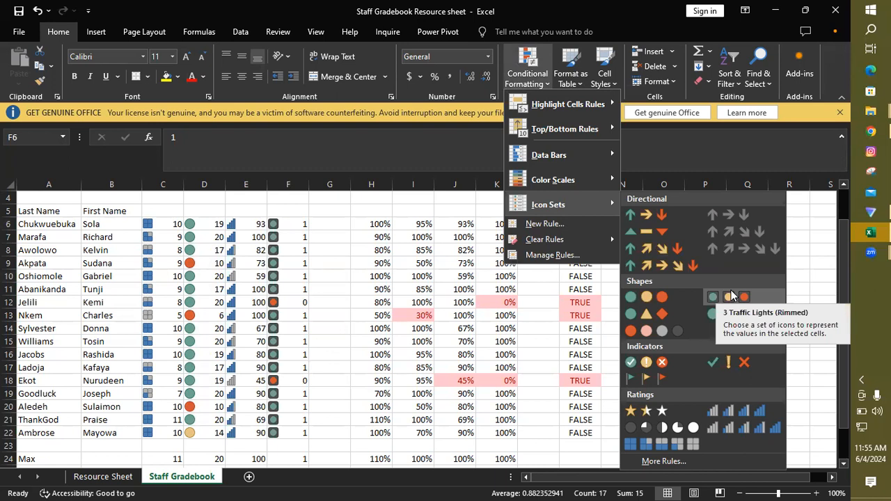
pyautogui.click(644, 321)
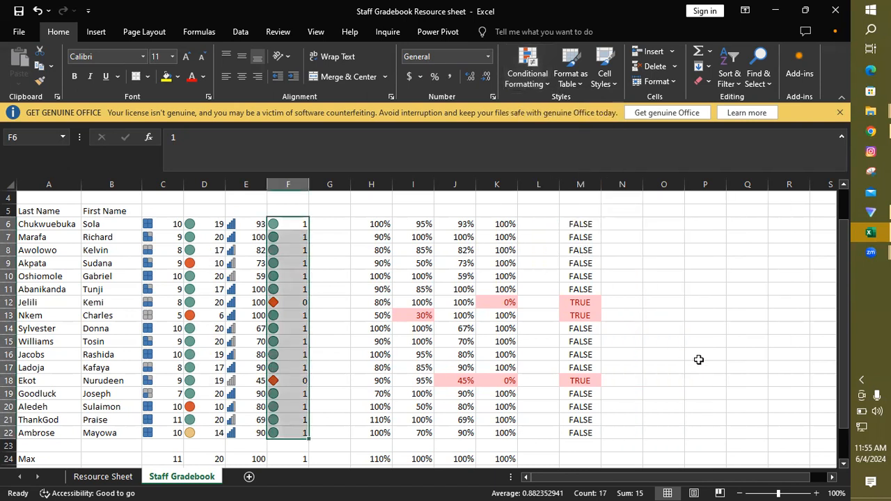
pyautogui.click(751, 376)
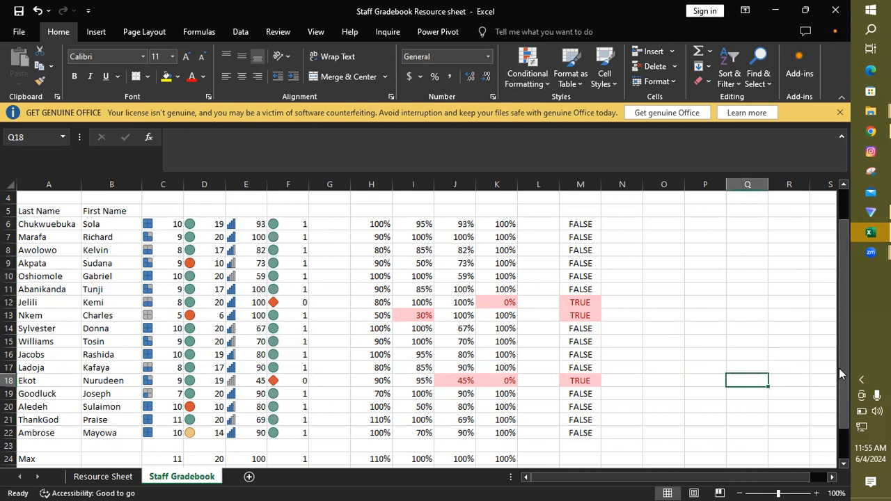
# Step: Insert a 3-D clustered column chart of the Safety Test scores in C6:C22
pyautogui.moveTo(839, 368)
pyautogui.mouseDown()
pyautogui.moveTo(845, 344)
pyautogui.moveTo(849, 363)
pyautogui.mouseUp()
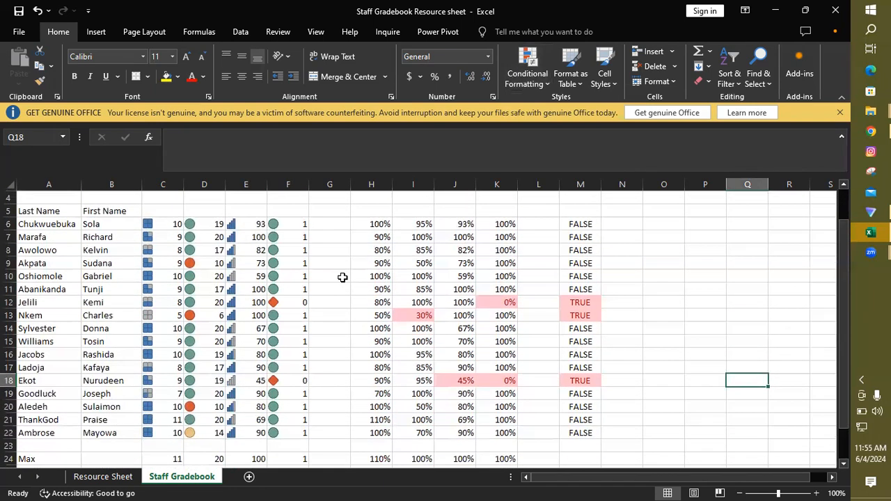
pyautogui.click(172, 226)
pyautogui.moveTo(172, 243); pyautogui.dragTo(173, 431)
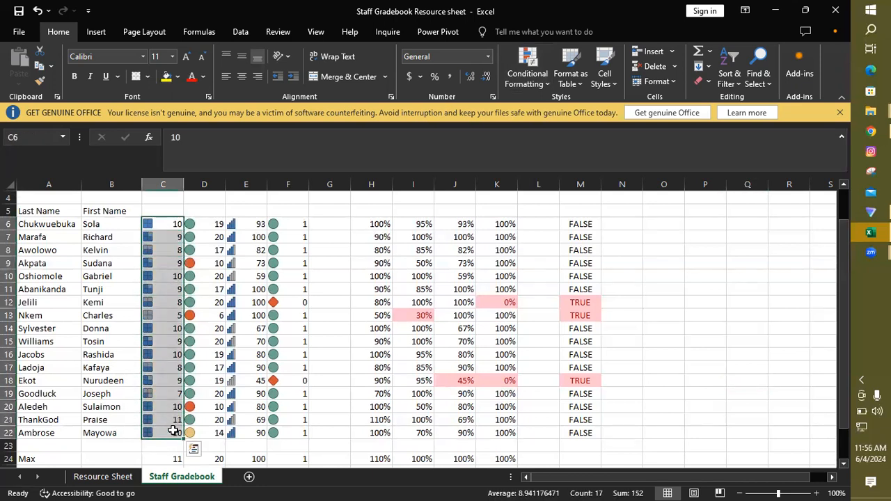
pyautogui.click(92, 31)
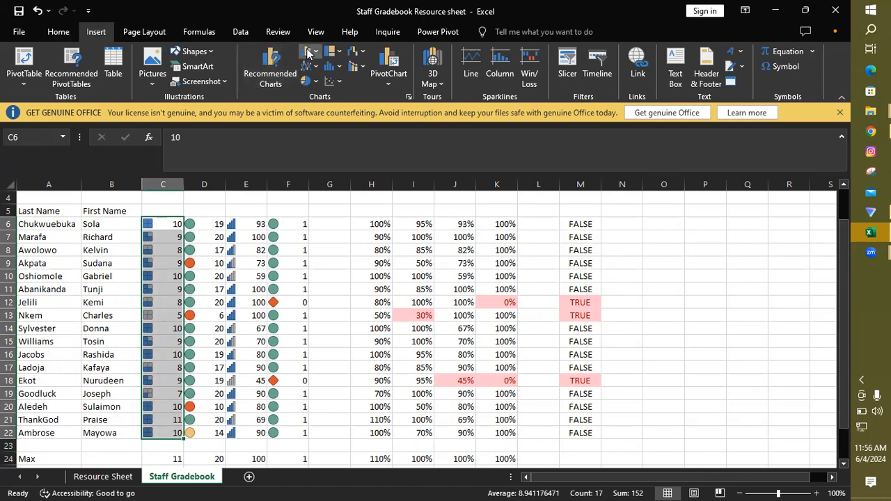
pyautogui.click(308, 52)
pyautogui.click(324, 154)
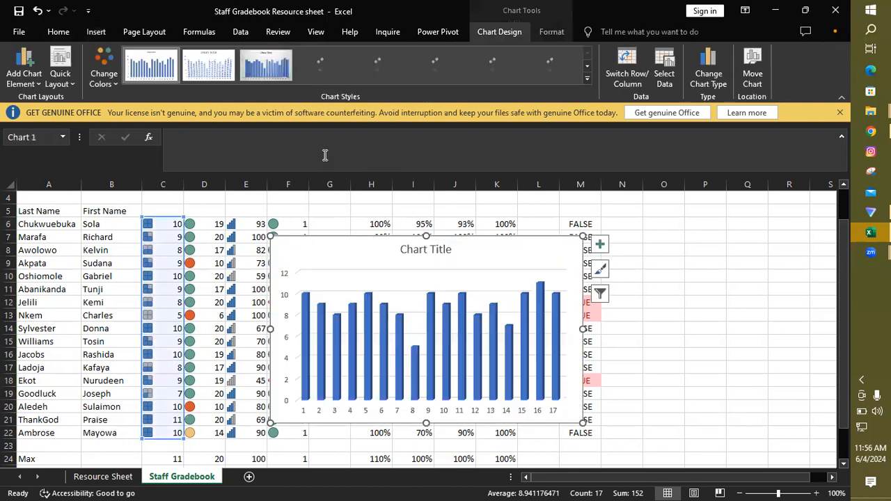
# Step: Set the column chart's 3-D X rotation to 50°
pyautogui.rightClick(529, 248)
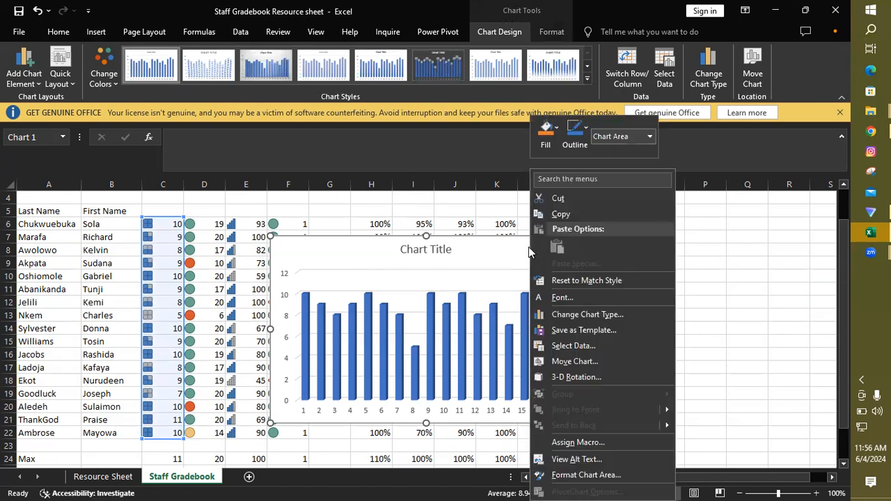
pyautogui.click(584, 377)
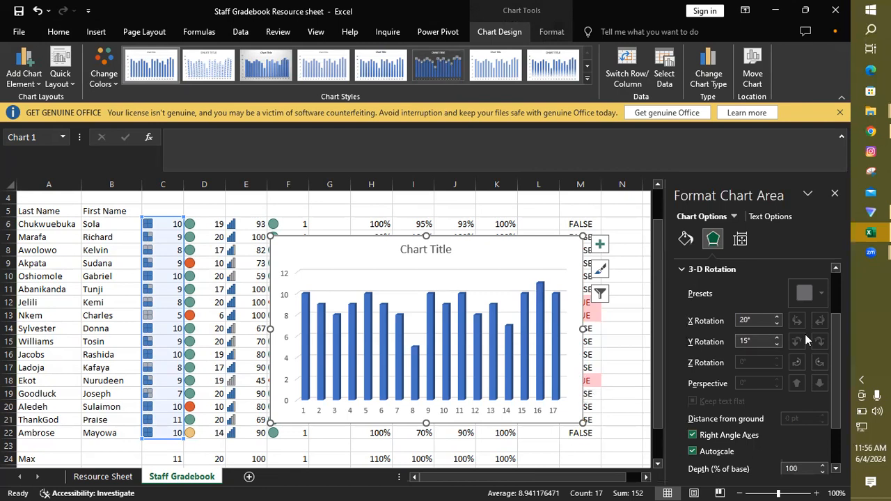
pyautogui.click(776, 317)
pyautogui.click(776, 317)
pyautogui.click(776, 317)
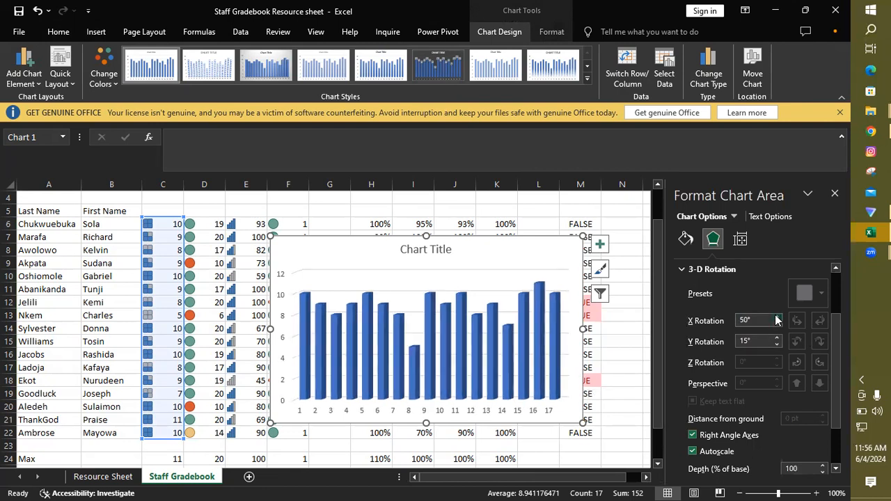
# Step: Give the chart area a yellow glow with a size of 21 pt and 50% transparency
pyautogui.moveTo(835, 324); pyautogui.dragTo(836, 272)
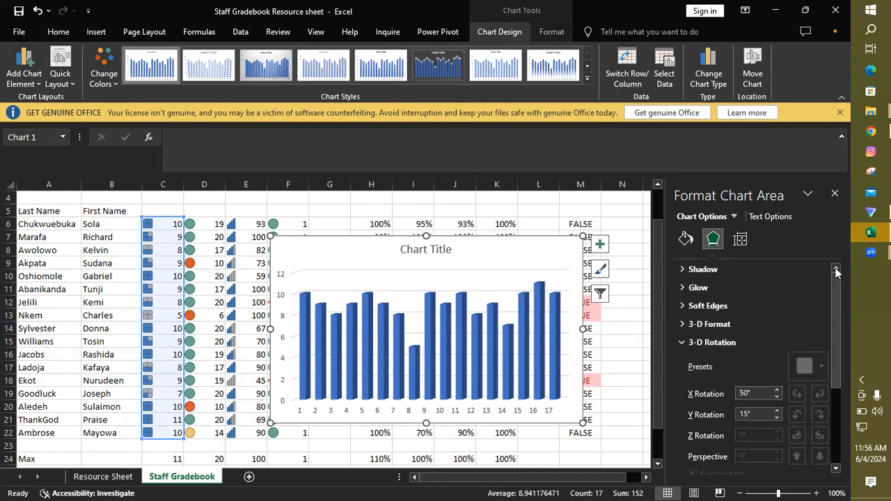
pyautogui.click(777, 288)
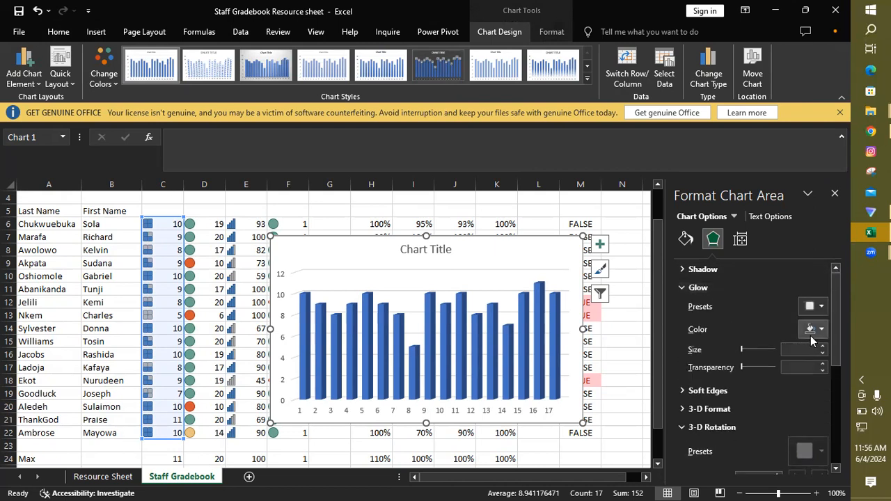
pyautogui.click(792, 349)
pyautogui.write('21')
pyautogui.press('Return')
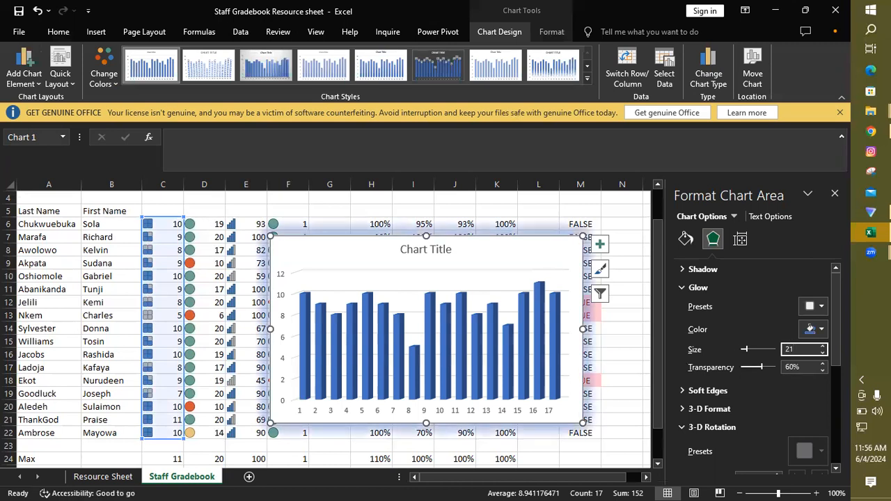
pyautogui.click(791, 366)
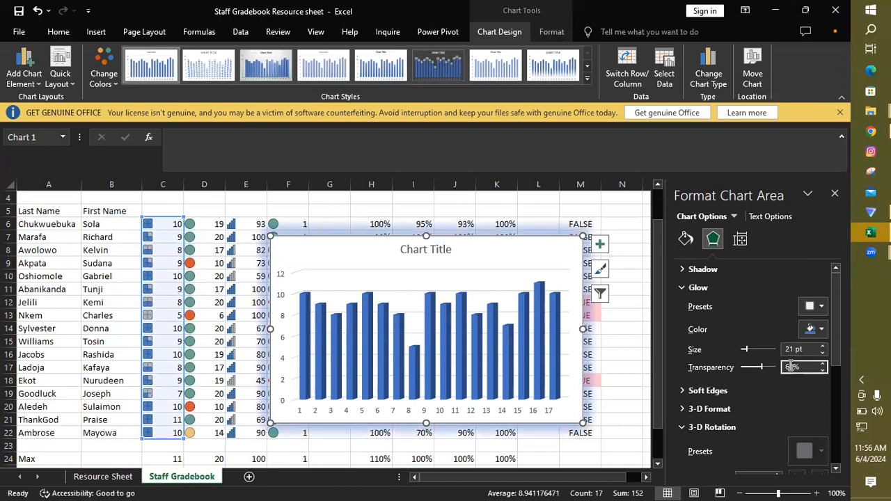
pyautogui.write('50')
pyautogui.press('Return')
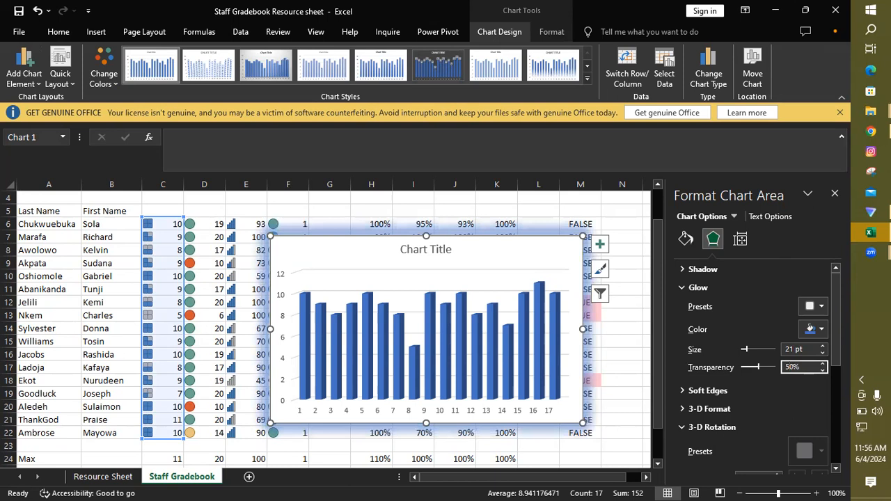
pyautogui.click(823, 330)
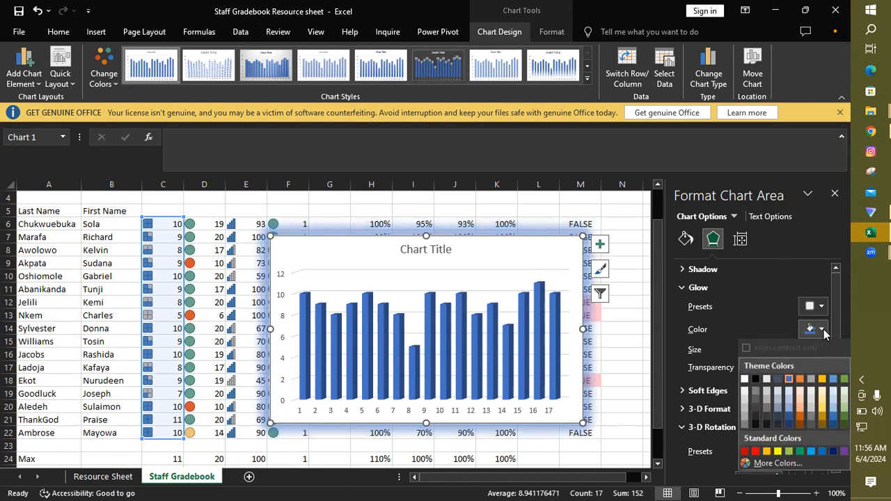
pyautogui.click(778, 452)
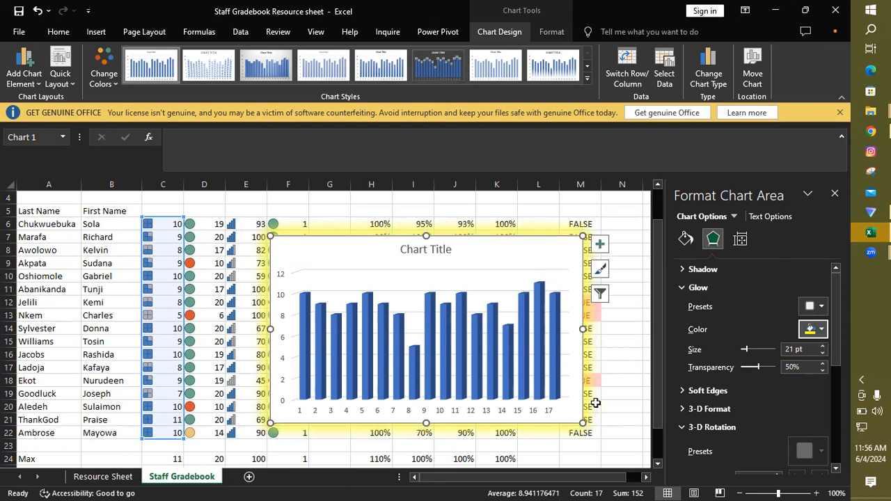
# Step: Add axis titles to the Safety Test chart and set the vertical axis title to "Test Score"
pyautogui.click(600, 246)
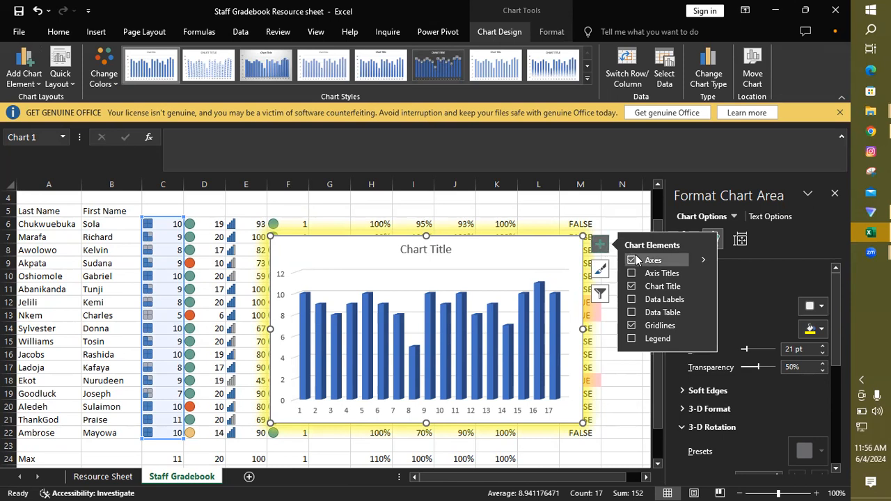
pyautogui.click(637, 272)
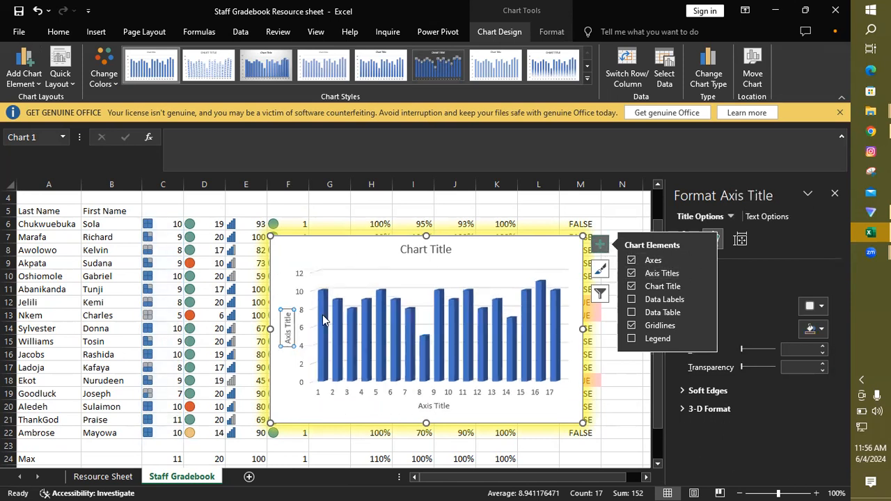
pyautogui.doubleClick(286, 336)
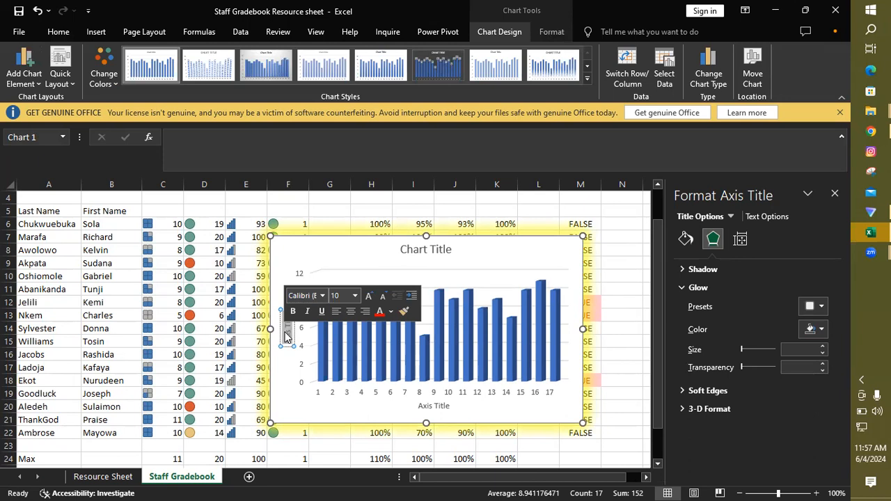
pyautogui.write('Sale')
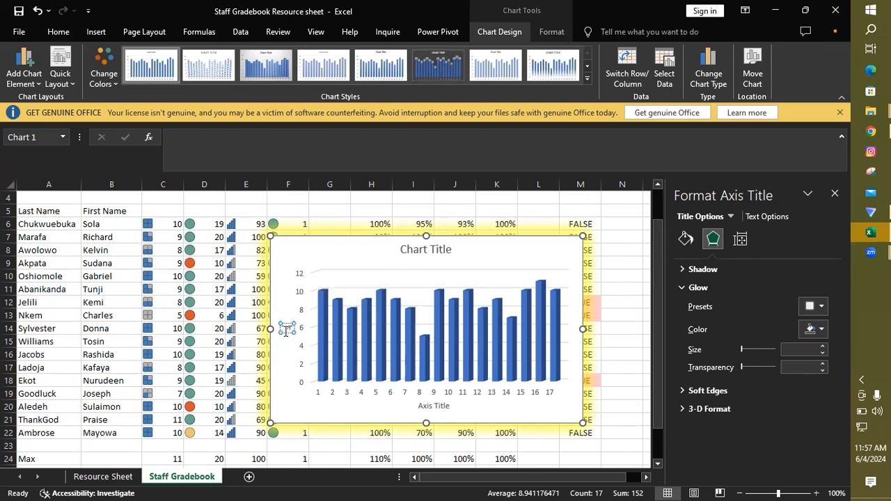
pyautogui.write('ty Skill')
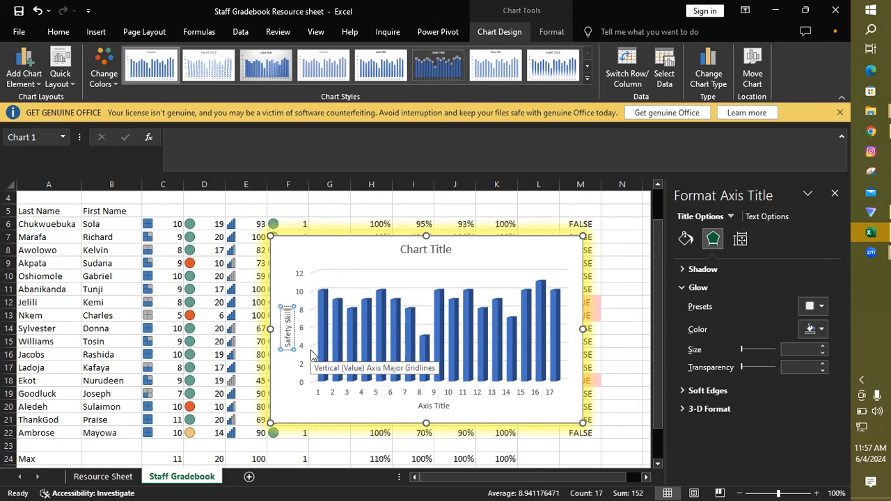
pyautogui.press('BackSpace')
pyautogui.press('BackSpace')
pyautogui.press('BackSpace')
pyautogui.press('BackSpace')
pyautogui.press('BackSpace')
pyautogui.press('BackSpace')
pyautogui.press('BackSpace')
pyautogui.press('BackSpace')
pyautogui.press('BackSpace')
pyautogui.press('BackSpace')
pyautogui.press('BackSpace')
pyautogui.press('BackSpace')
pyautogui.write('Test Score')
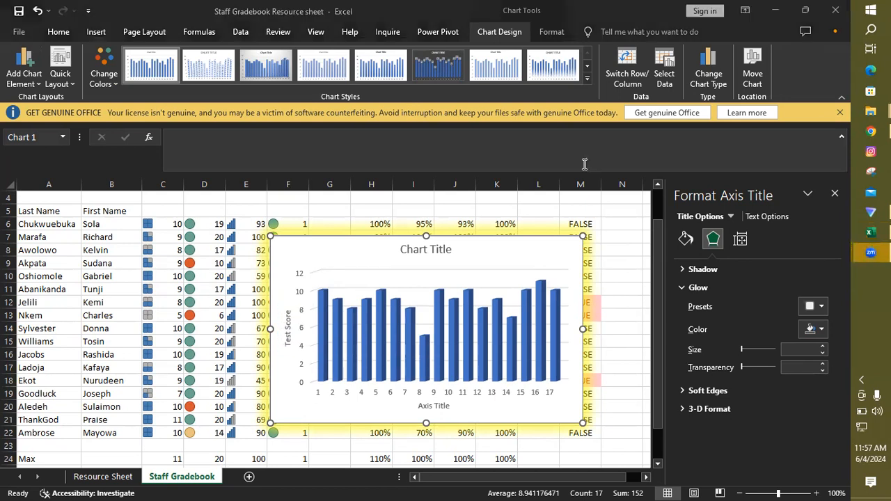
# Step: Format the vertical axis title text in the Agency FB font with a black theme font colour
pyautogui.doubleClick(288, 327)
pyautogui.doubleClick(288, 328)
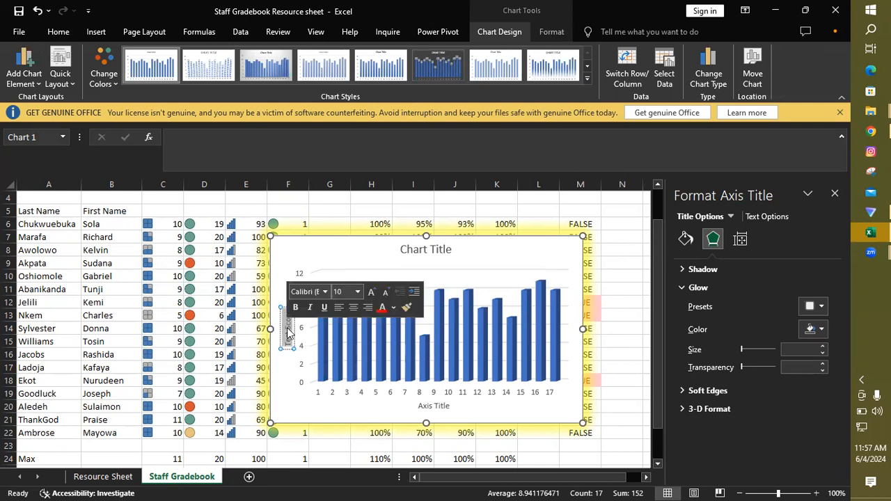
pyautogui.click(324, 292)
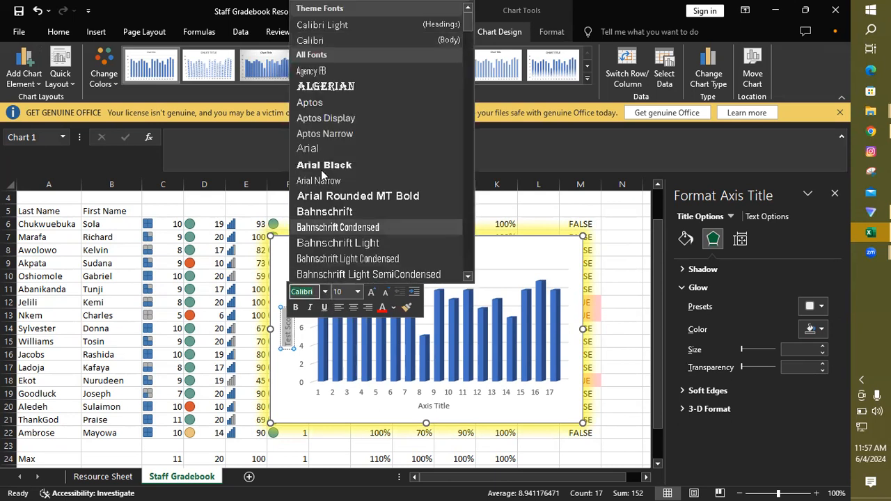
pyautogui.click(312, 72)
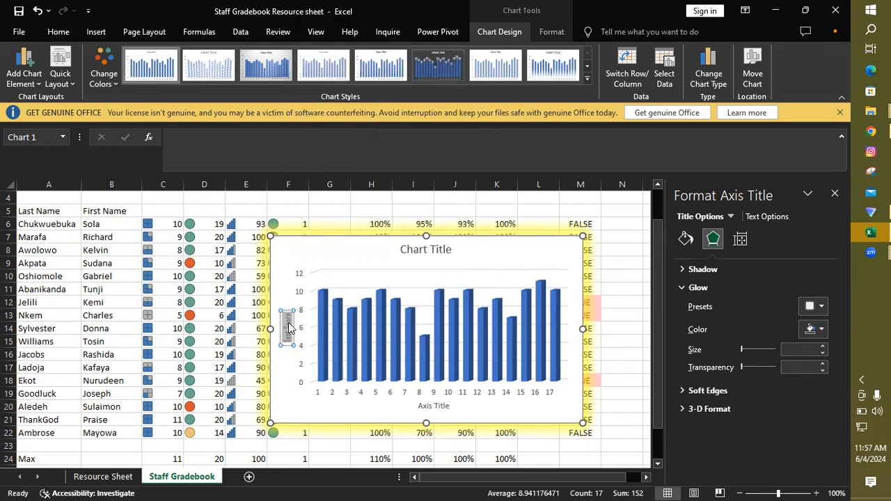
pyautogui.click(289, 324)
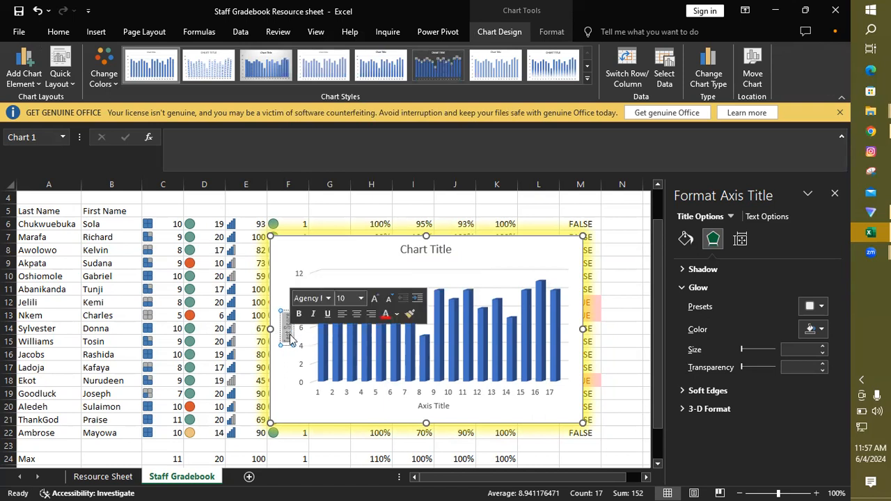
pyautogui.click(396, 315)
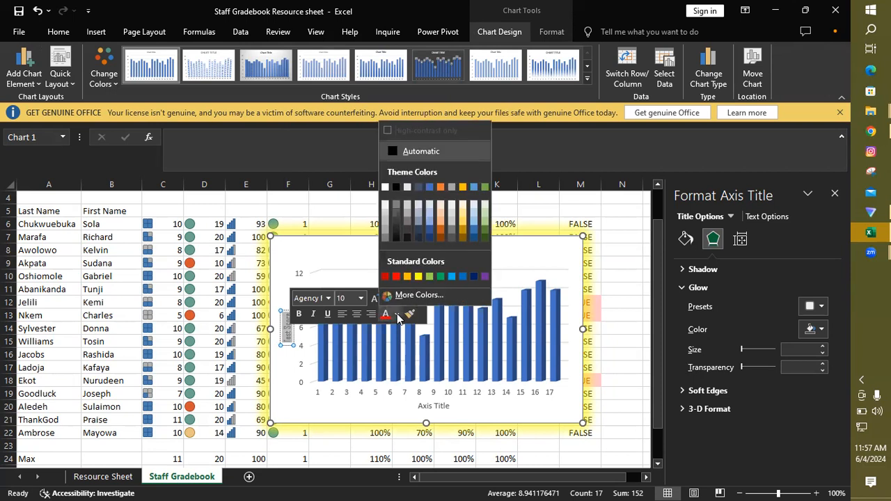
pyautogui.click(395, 187)
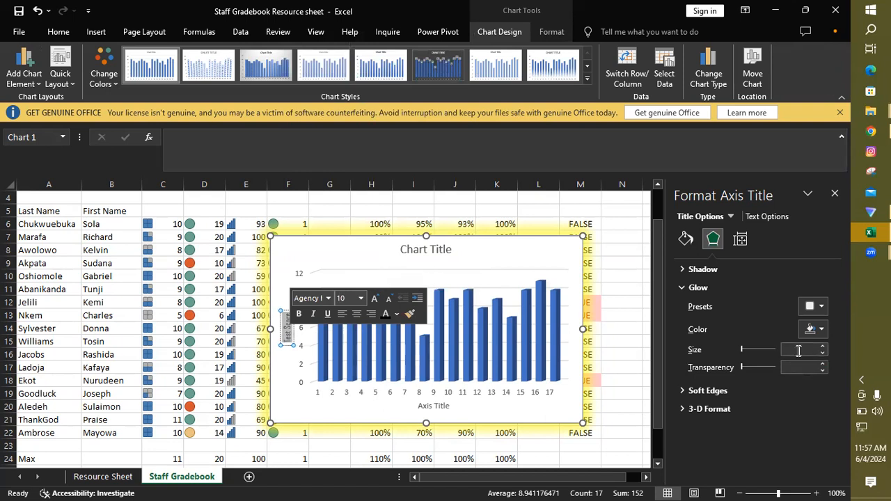
pyautogui.click(308, 255)
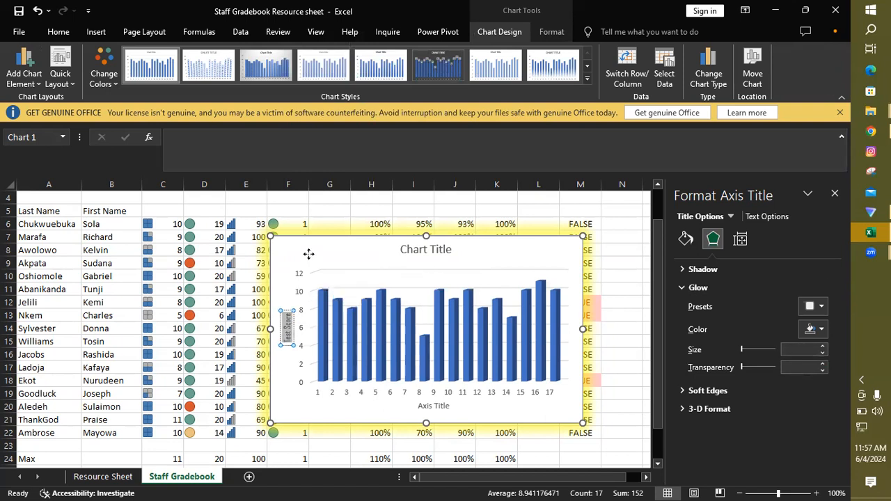
pyautogui.click(287, 328)
pyautogui.doubleClick(287, 324)
pyautogui.doubleClick(286, 328)
pyautogui.doubleClick(287, 328)
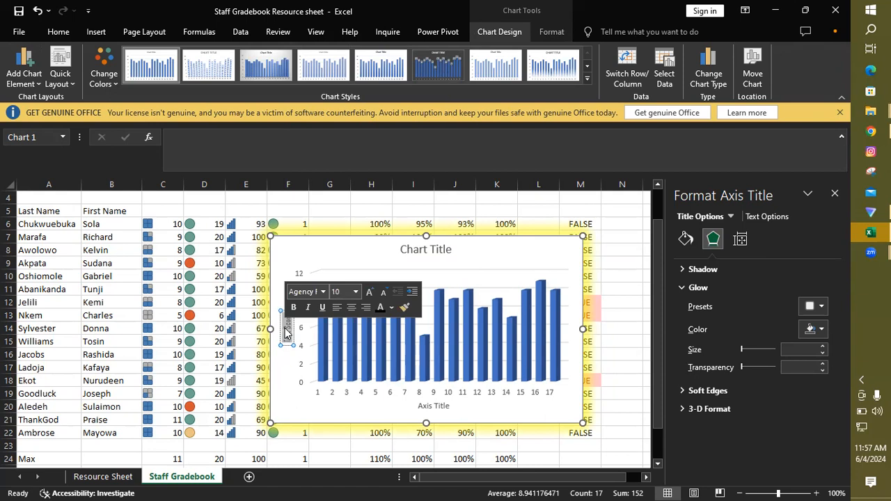
pyautogui.click(835, 193)
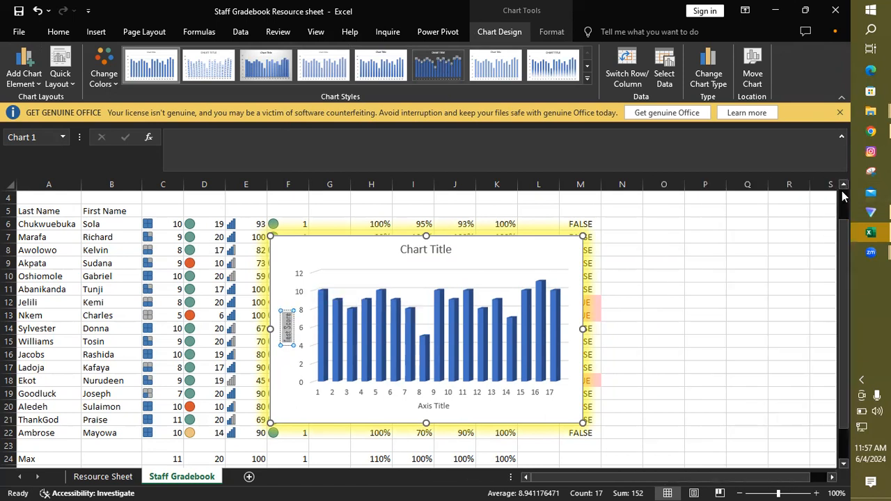
pyautogui.doubleClick(285, 326)
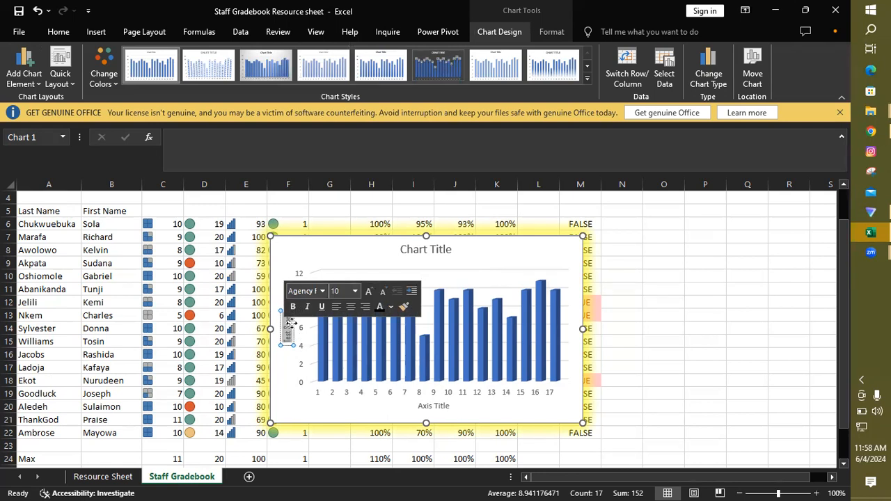
pyautogui.click(289, 329)
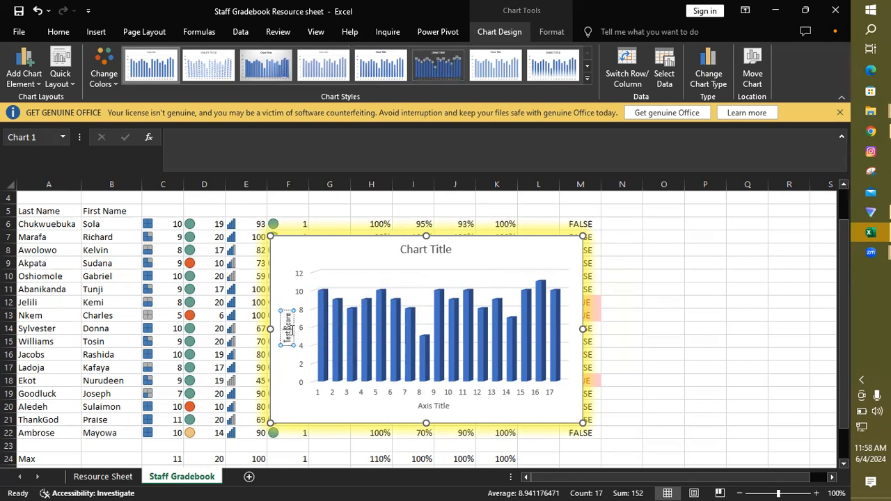
pyautogui.tripleClick(292, 330)
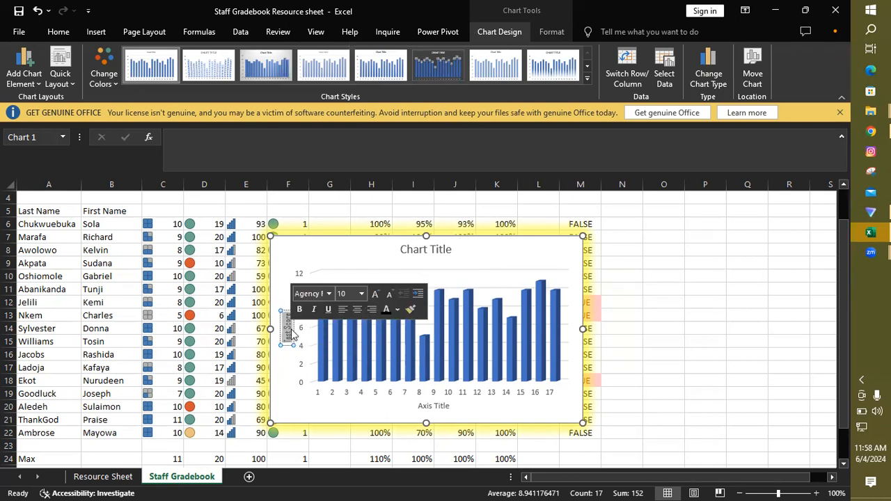
# Step: Try a solid yellow fill on the whole chart area and undo it
pyautogui.rightClick(291, 329)
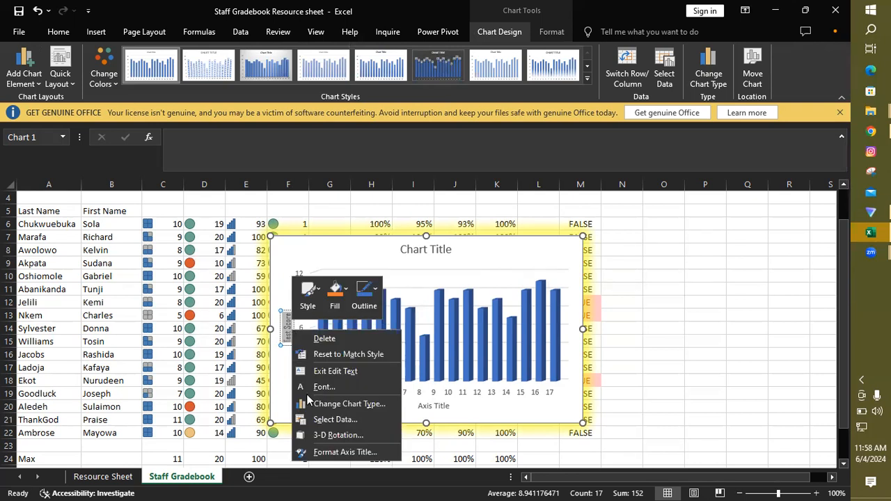
pyautogui.click(339, 436)
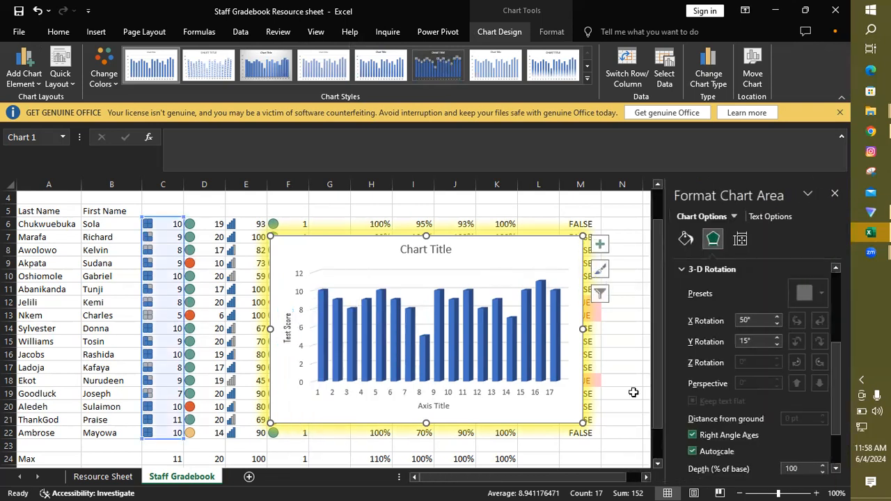
pyautogui.moveTo(836, 364); pyautogui.dragTo(841, 445)
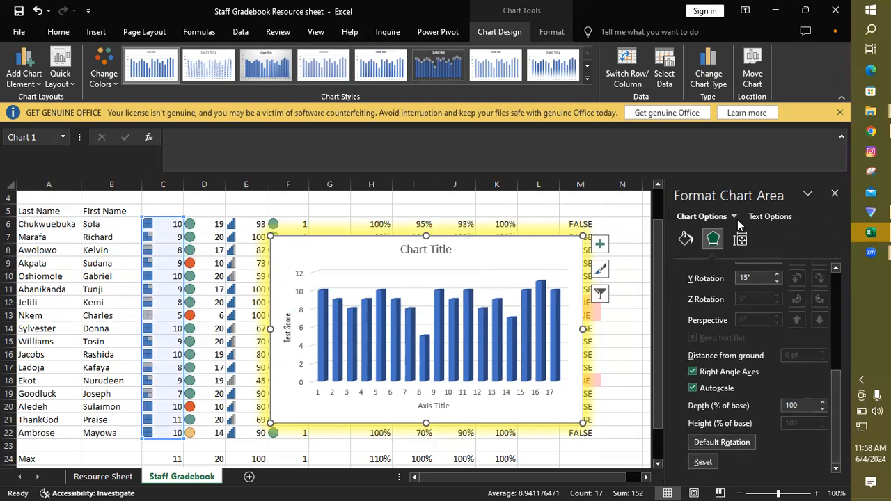
pyautogui.click(685, 238)
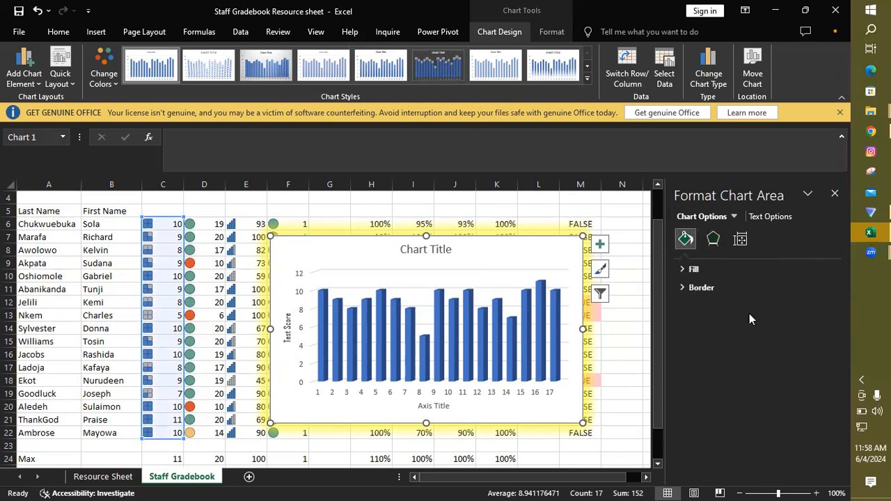
pyautogui.click(701, 289)
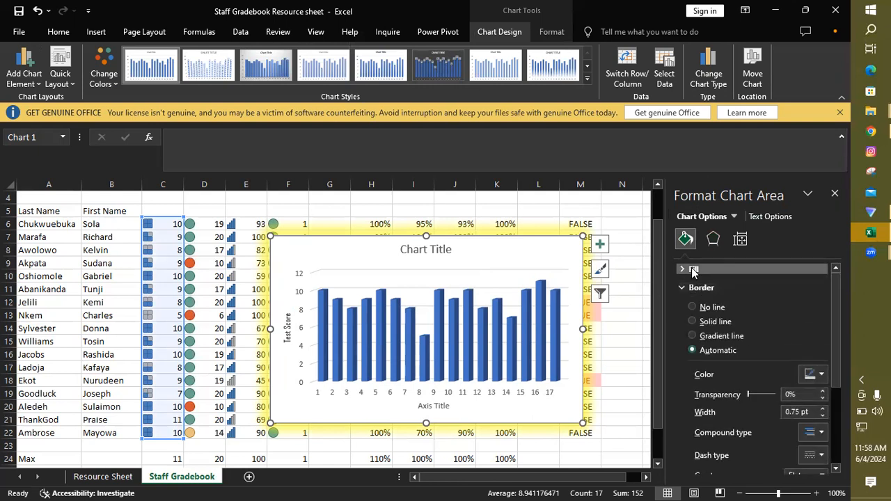
pyautogui.click(693, 270)
pyautogui.click(822, 387)
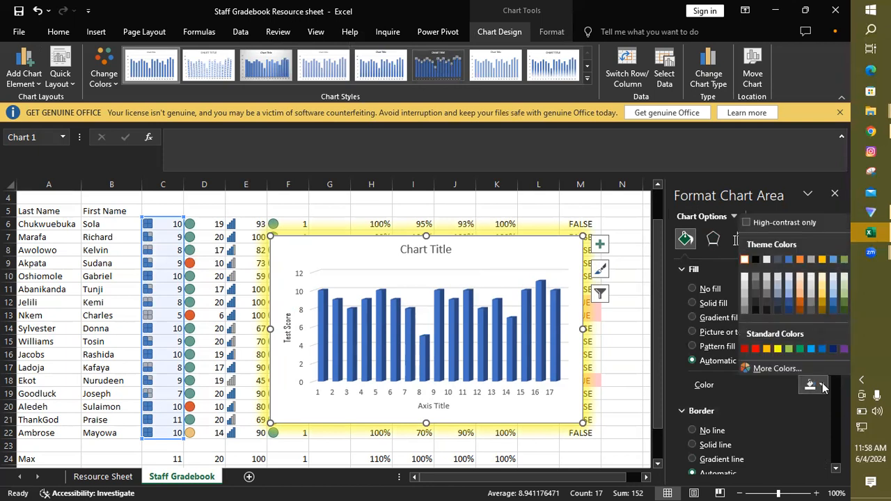
pyautogui.click(777, 348)
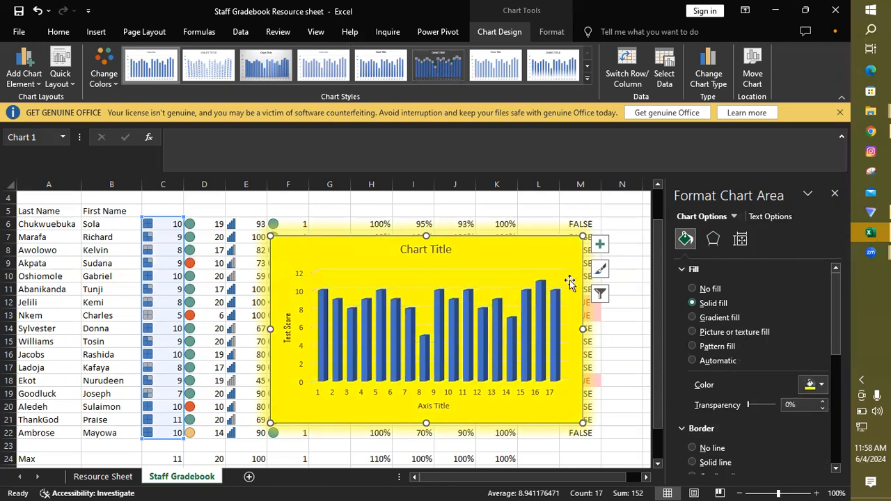
pyautogui.hotkey('ctrl', 'z')
# Step: Give the Test Score axis title a solid fill in standard yellow
pyautogui.click(286, 333)
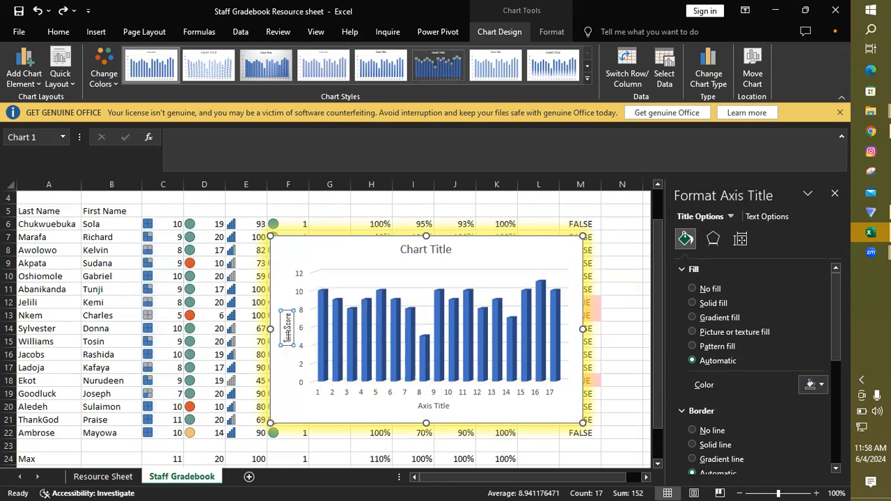
pyautogui.doubleClick(288, 334)
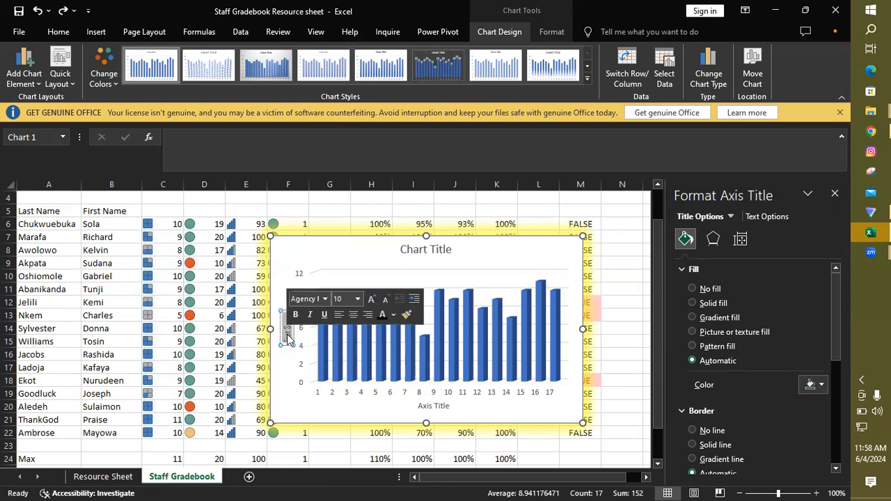
pyautogui.click(822, 384)
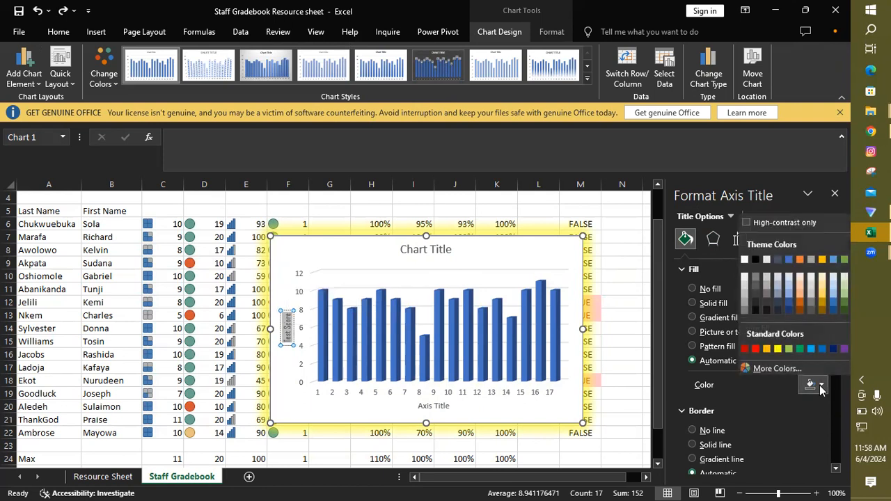
pyautogui.click(778, 349)
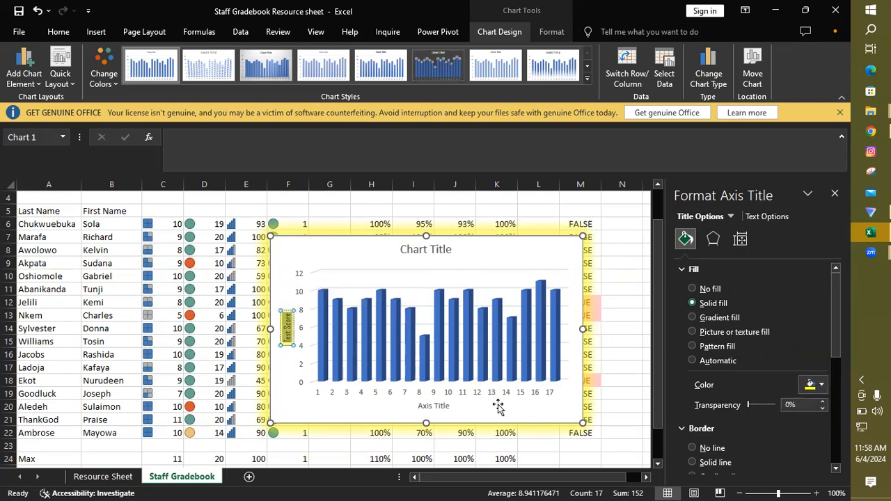
# Step: Set the horizontal axis title to "Staff" and give it a solid fill in standard yellow
pyautogui.click(433, 405)
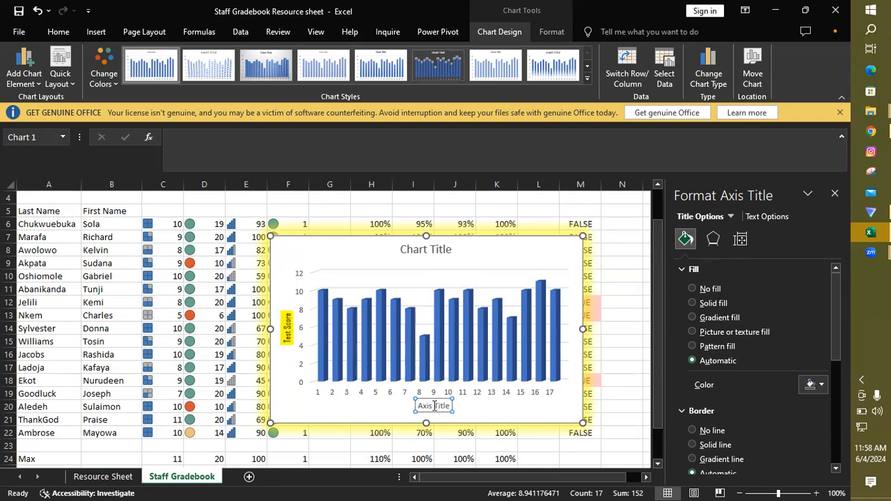
pyautogui.tripleClick(433, 407)
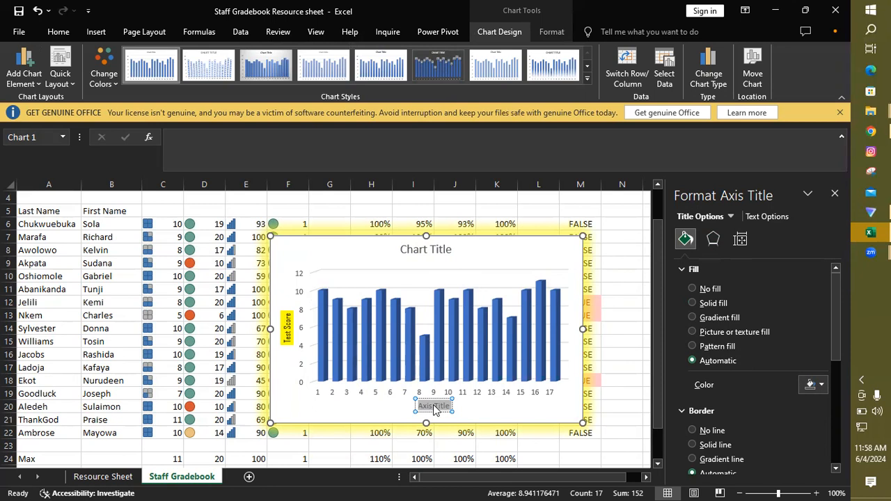
pyautogui.write('Staff')
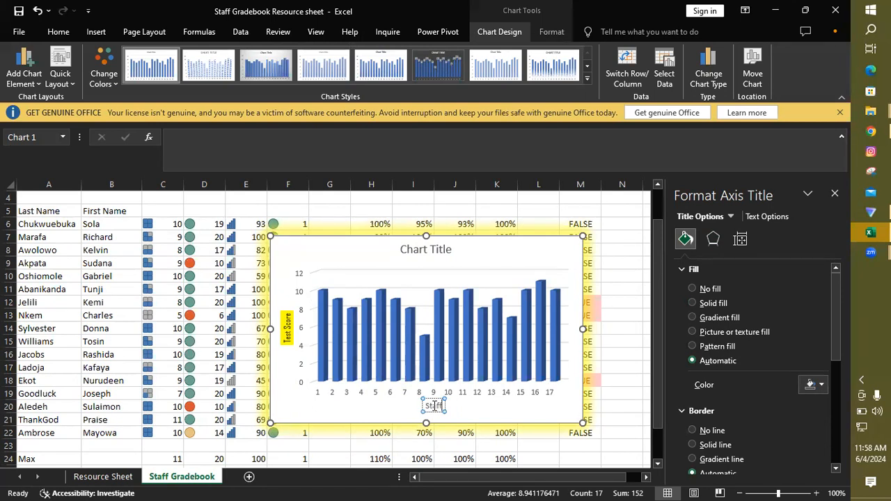
pyautogui.doubleClick(434, 405)
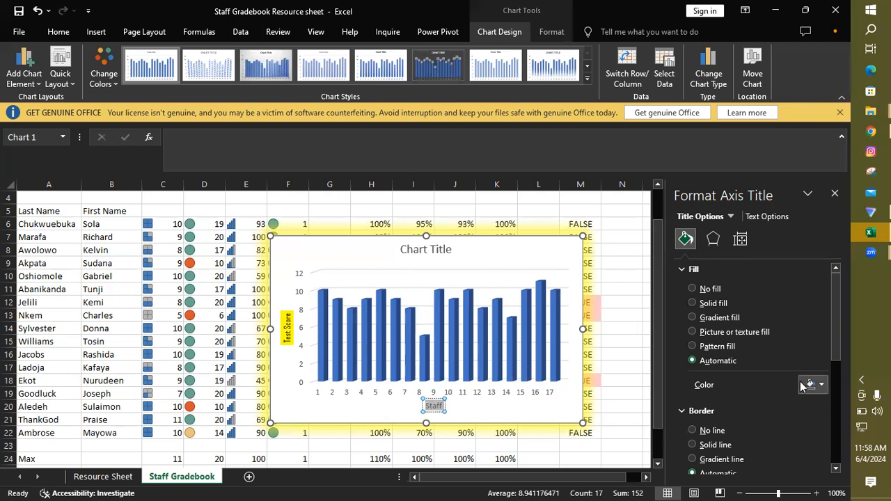
pyautogui.click(821, 384)
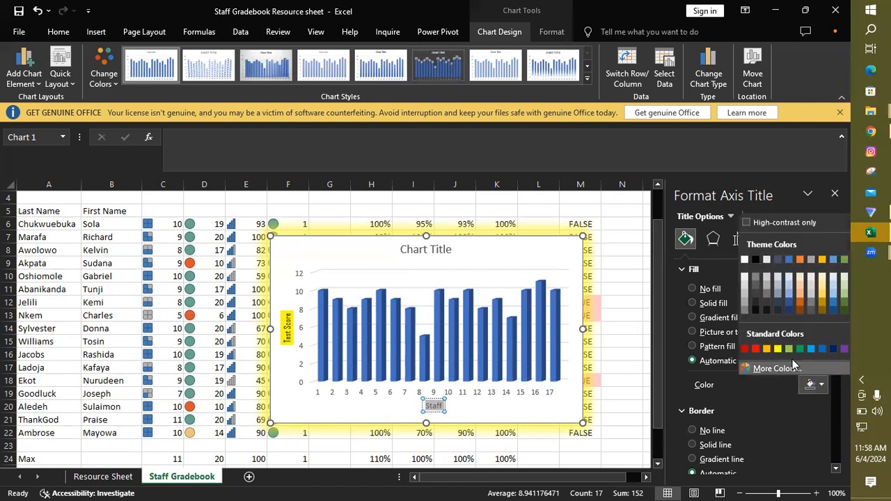
pyautogui.click(778, 349)
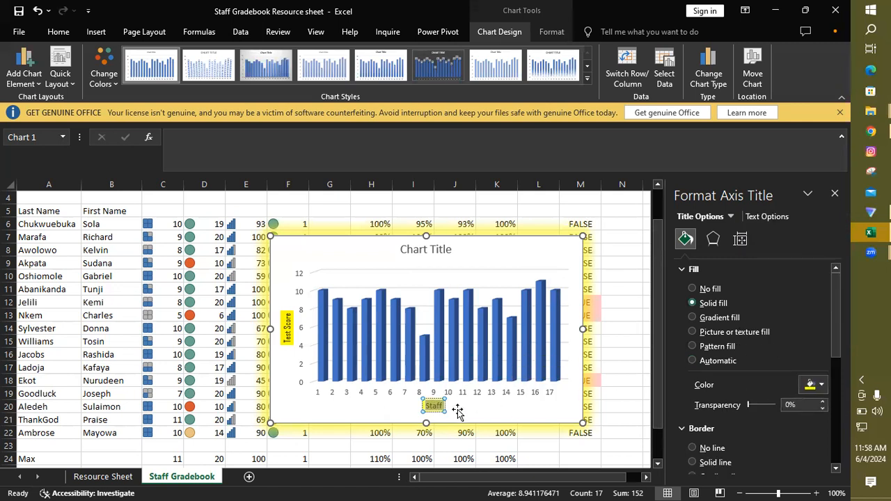
# Step: Format the Staff axis title text in the Agency FB font with a black theme font colour
pyautogui.moveTo(435, 406)
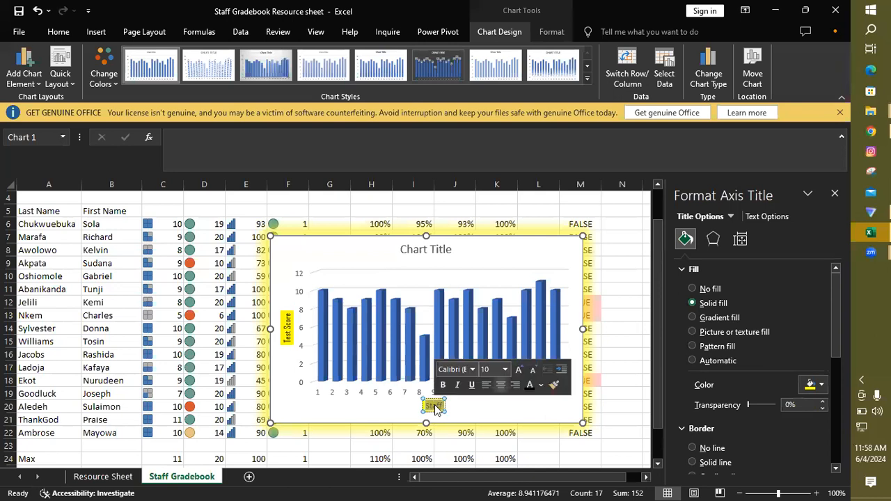
pyautogui.click(472, 369)
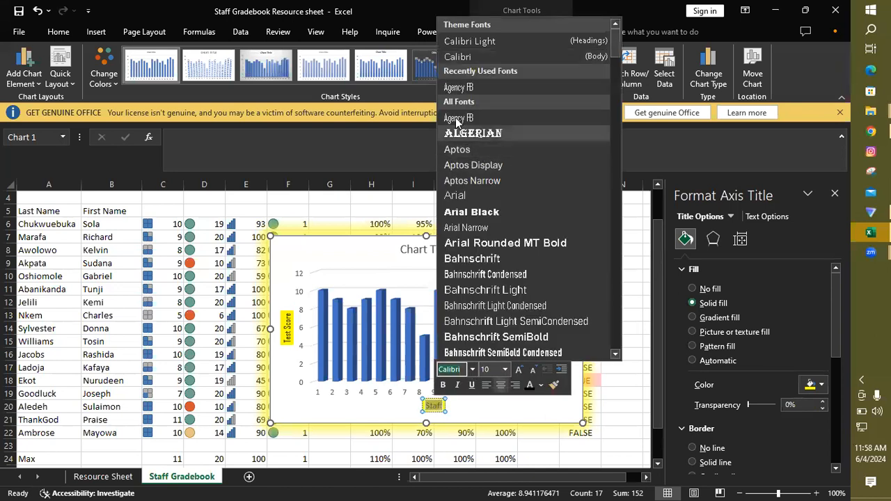
pyautogui.click(449, 82)
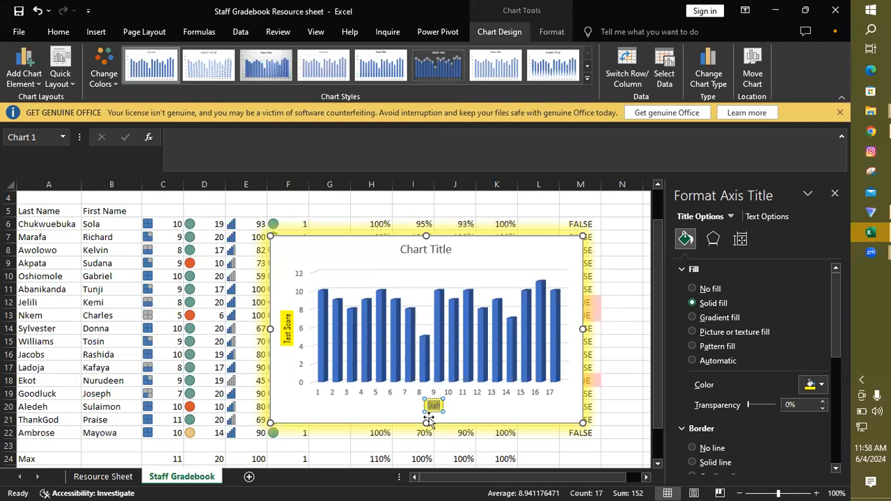
pyautogui.moveTo(440, 406)
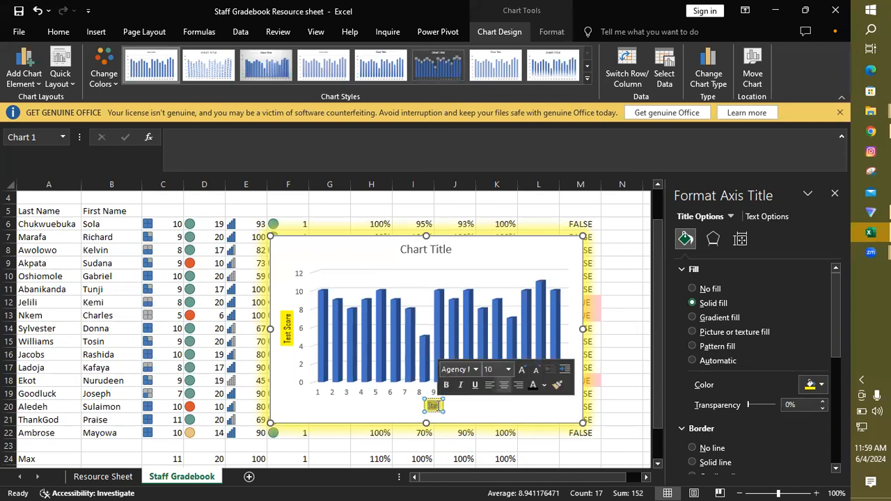
pyautogui.click(545, 386)
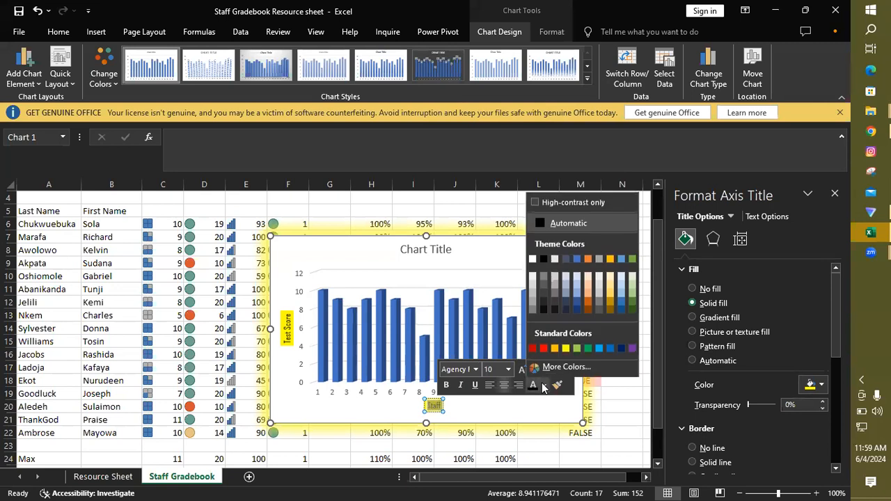
pyautogui.click(544, 259)
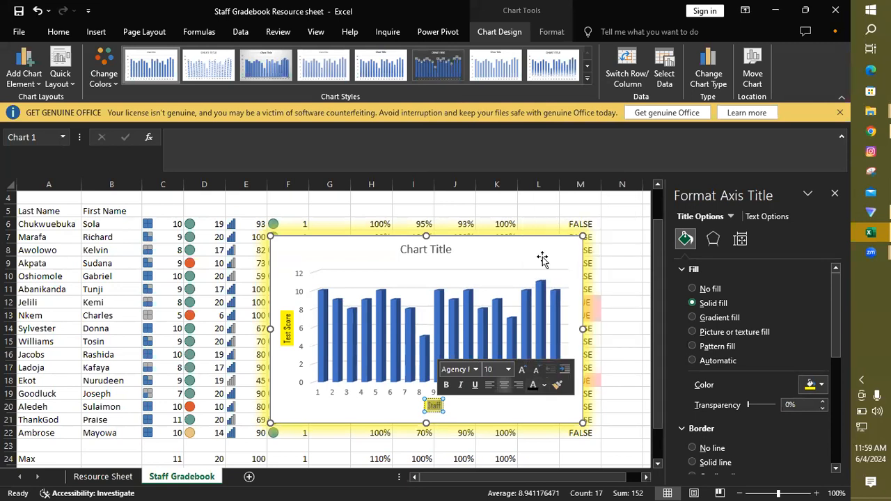
# Step: Replace the placeholder chart title with "Test Score vs Company Staff"
pyautogui.click(422, 251)
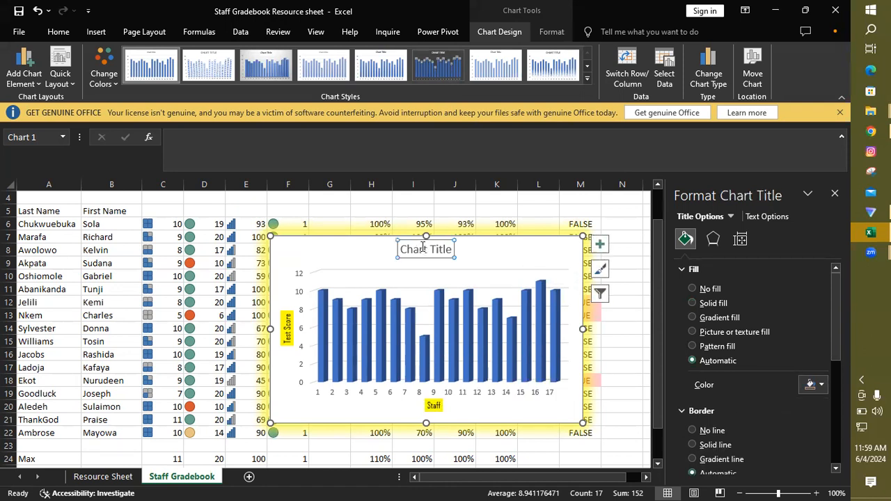
pyautogui.tripleClick(422, 250)
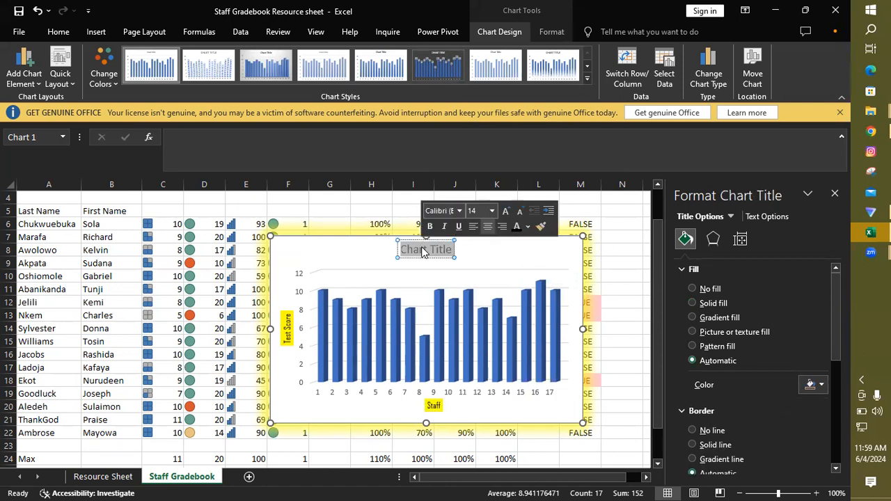
pyautogui.write('Test S')
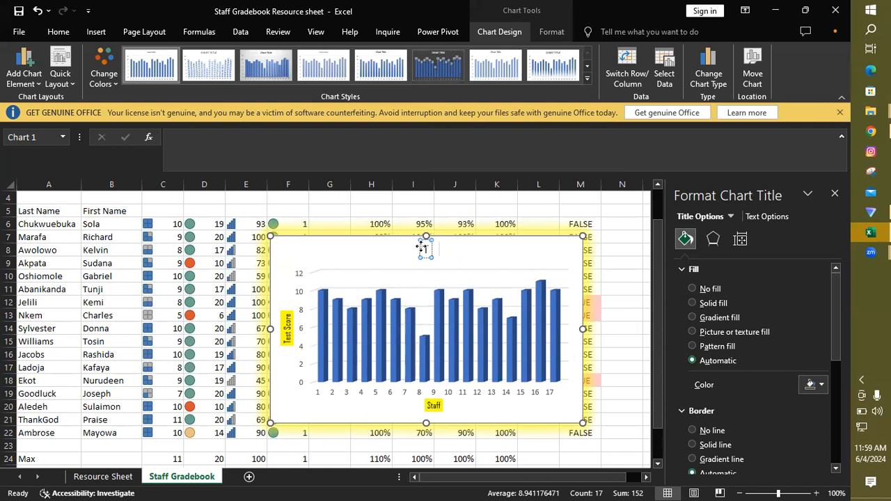
pyautogui.write('c')
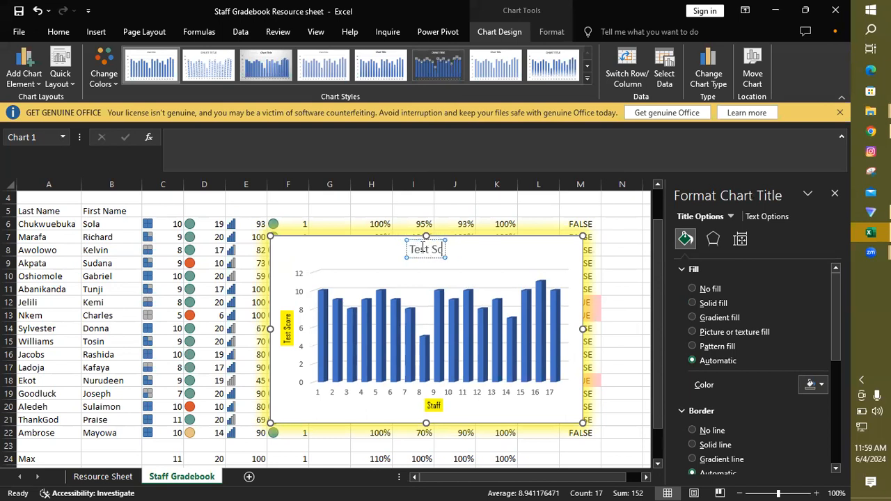
pyautogui.write('ore vs')
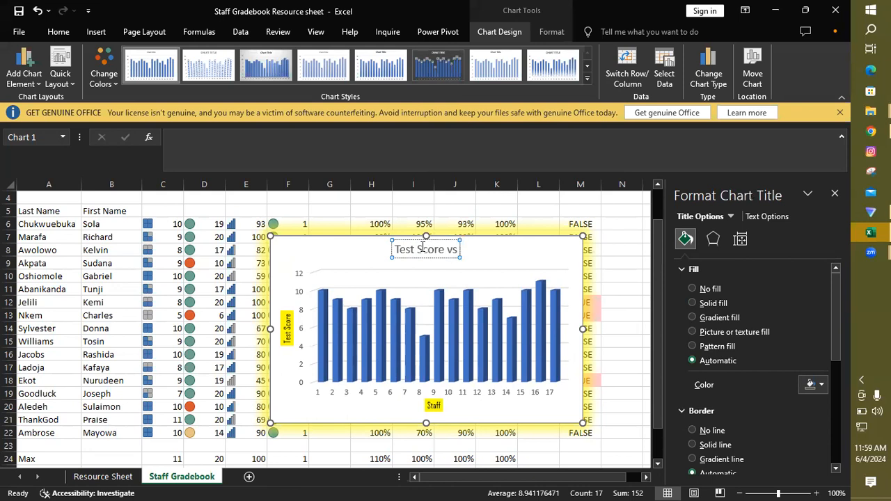
pyautogui.write(' S')
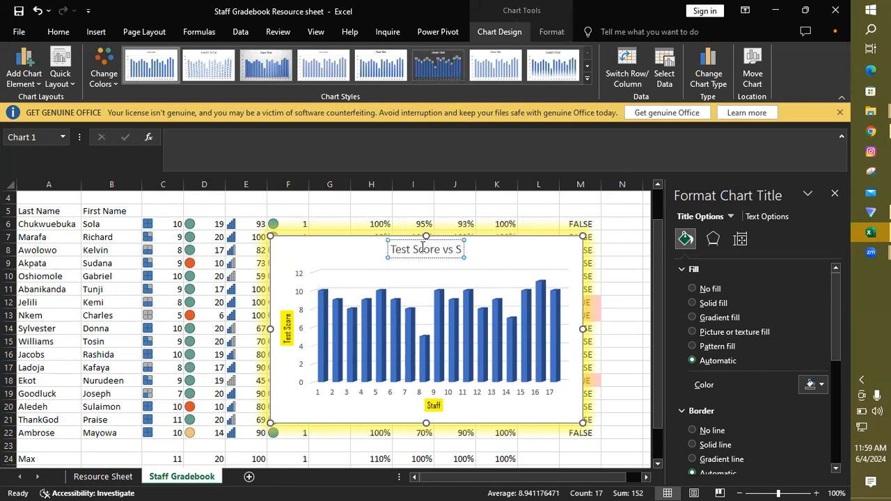
pyautogui.write('taff M')
pyautogui.press('BackSpace')
pyautogui.press('BackSpace')
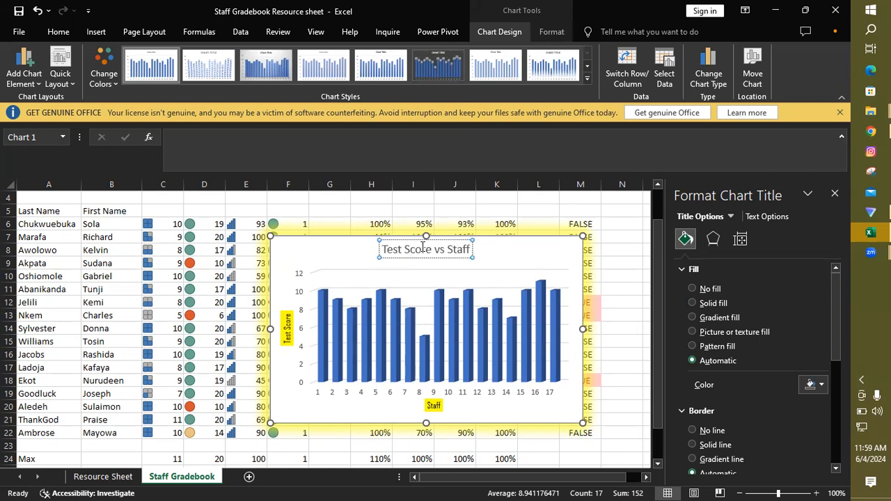
pyautogui.write('Company')
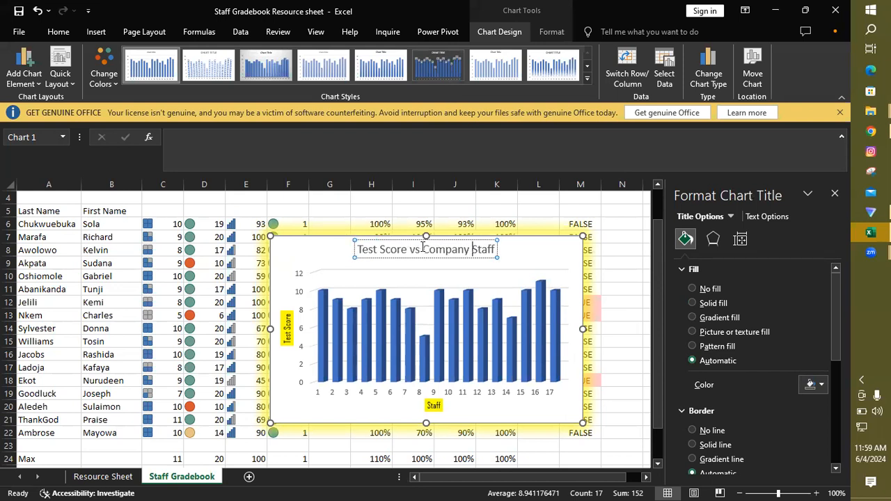
# Step: Format the chart title text in the Agency FB font with a black theme font colour
pyautogui.tripleClick(430, 252)
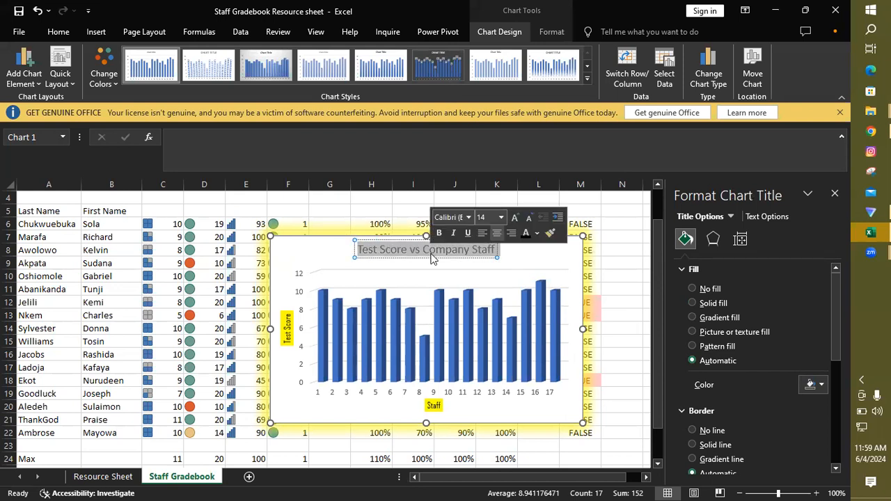
pyautogui.click(470, 217)
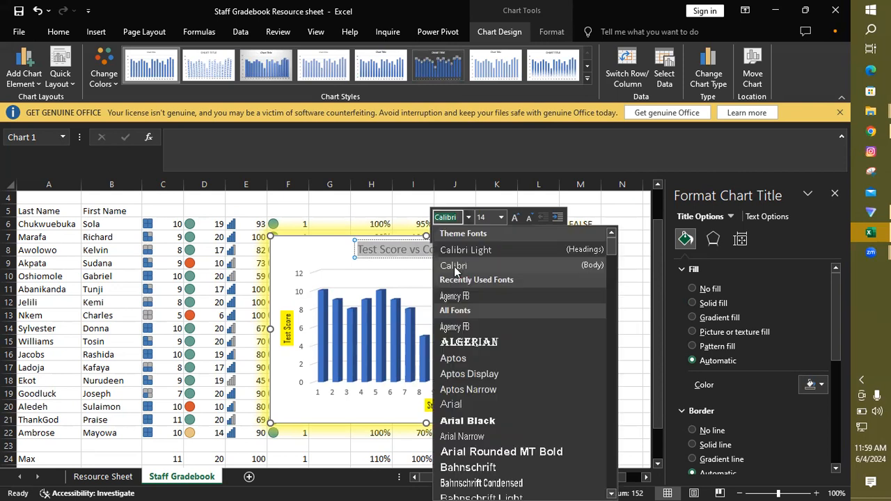
pyautogui.click(458, 299)
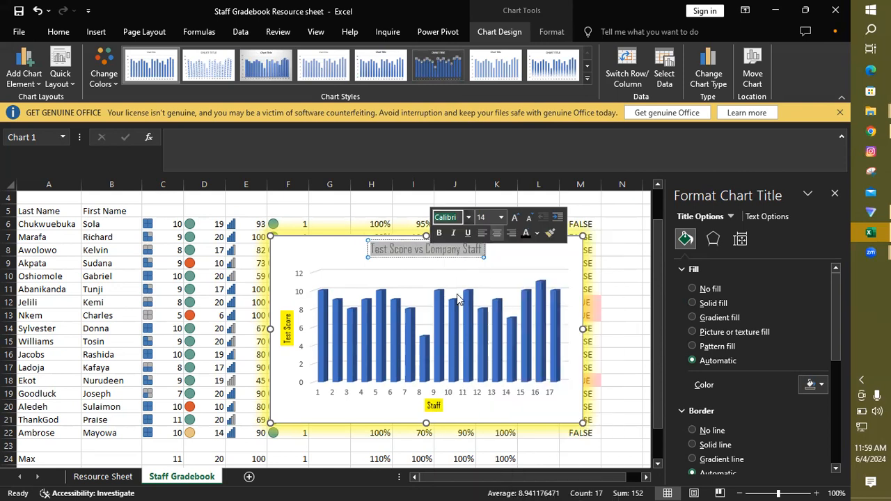
pyautogui.click(537, 234)
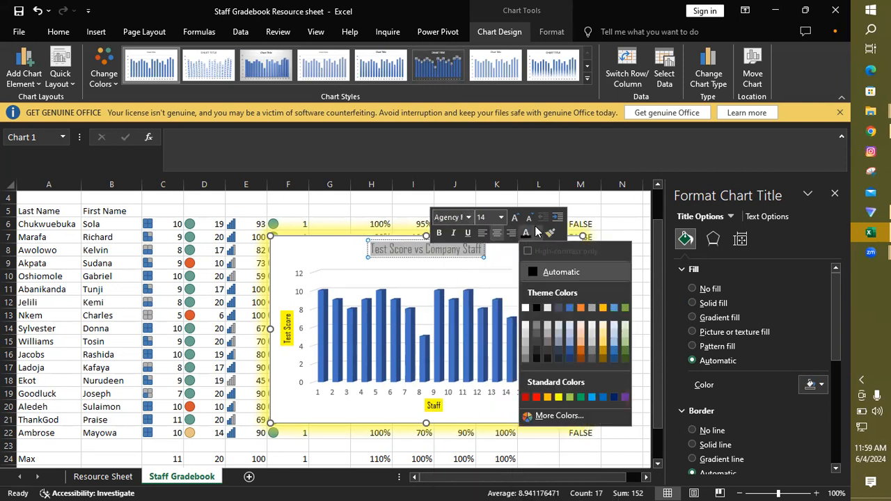
pyautogui.click(536, 308)
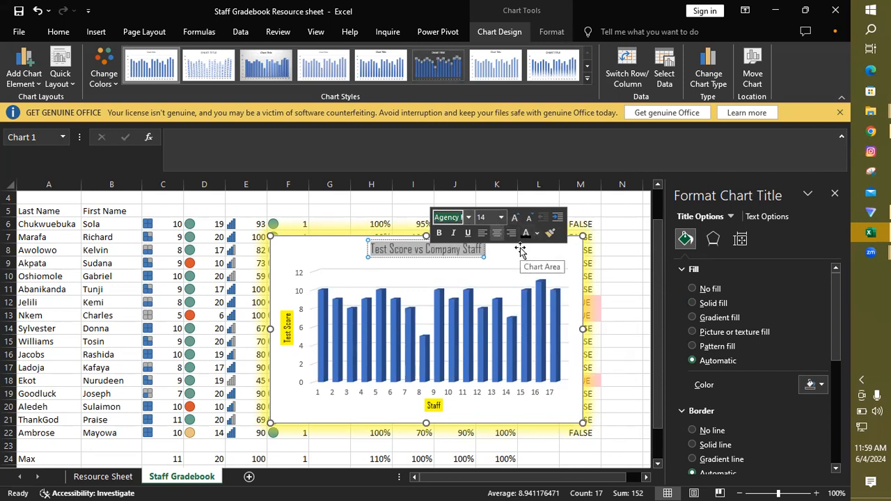
# Step: Give the chart title a solid fill in standard yellow
pyautogui.click(821, 384)
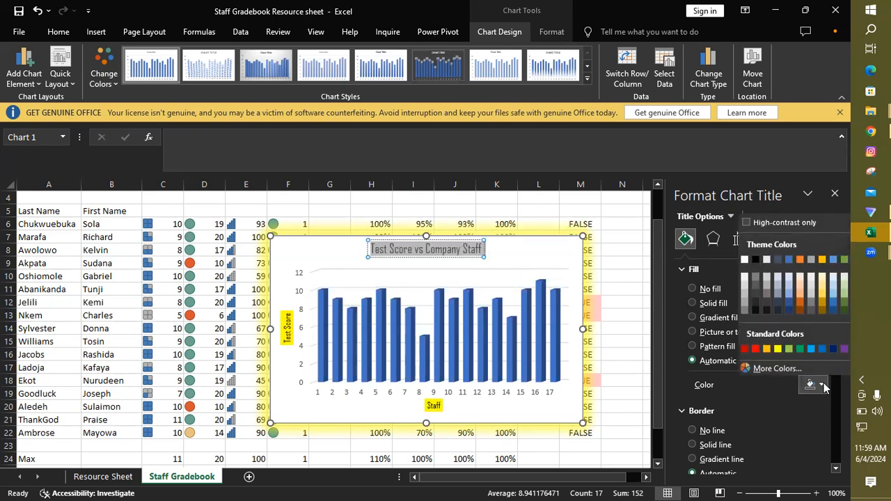
pyautogui.click(780, 350)
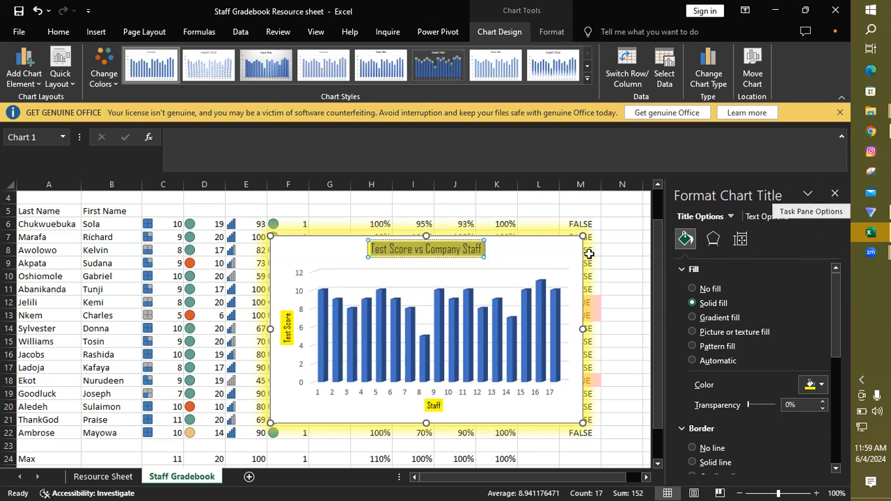
pyautogui.click(565, 254)
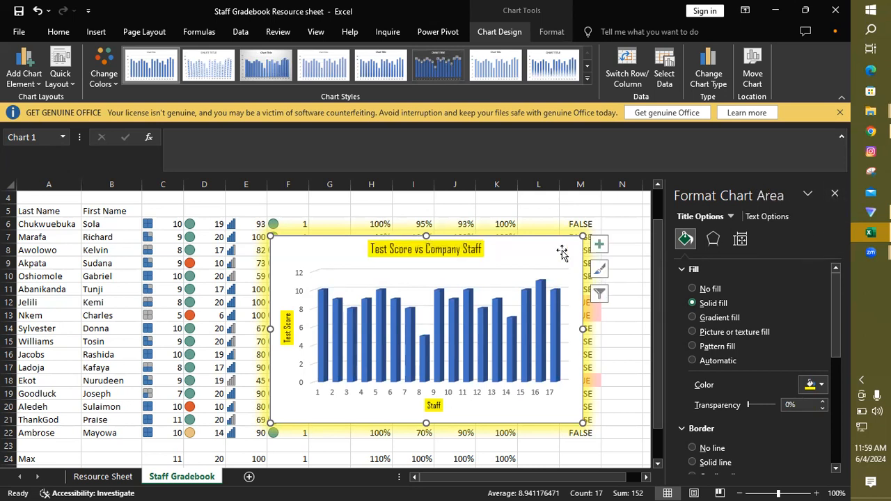
# Step: Add primary major vertical, primary minor horizontal and primary minor vertical gridlines to the chart
pyautogui.click(599, 244)
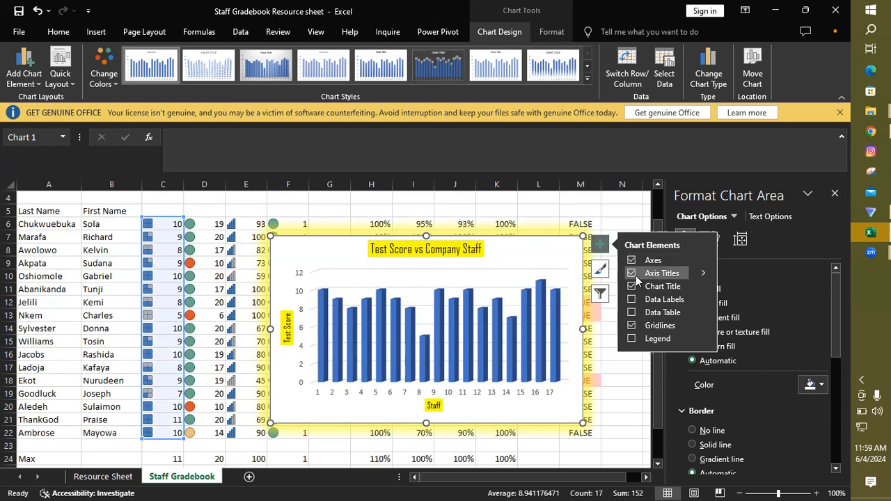
pyautogui.click(630, 299)
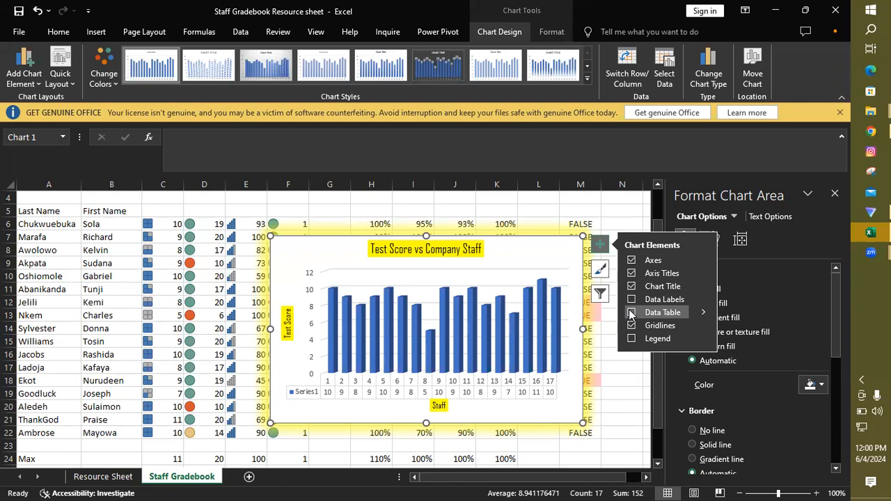
pyautogui.click(704, 325)
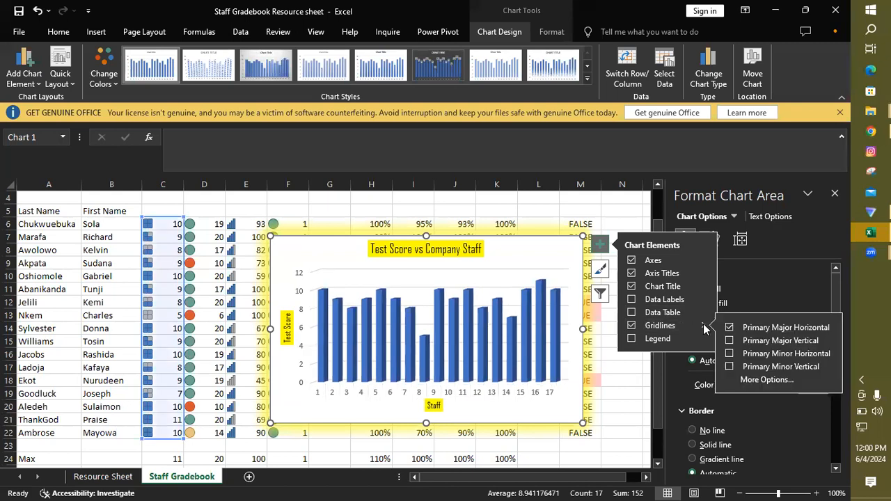
pyautogui.click(729, 340)
pyautogui.click(728, 352)
pyautogui.click(728, 367)
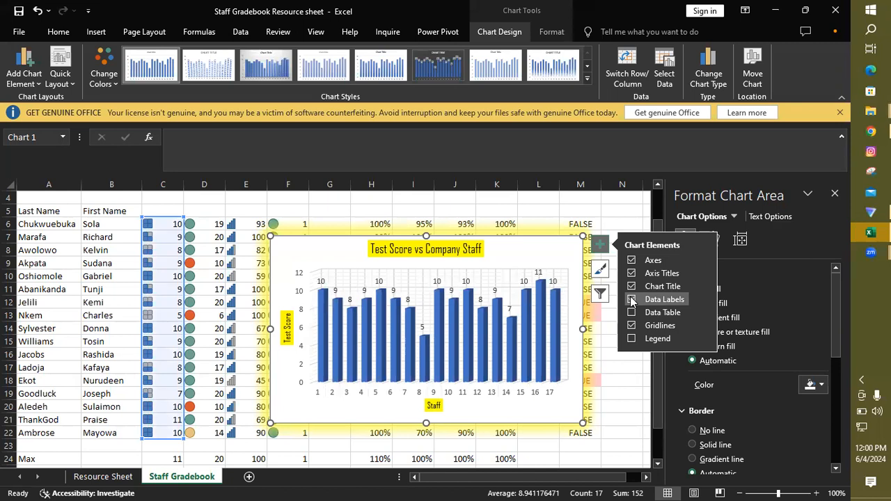
# Step: Try several colourful palettes on the chart, settling on the gold monochromatic palette for its columns
pyautogui.click(601, 271)
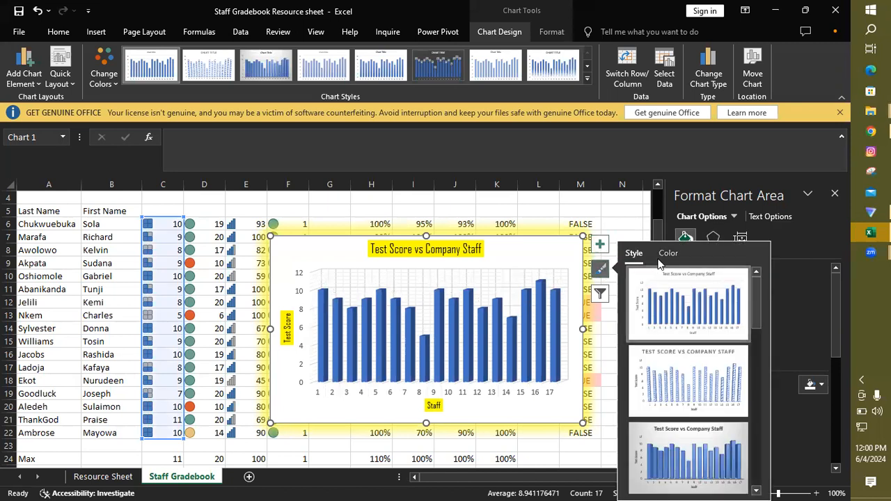
pyautogui.click(668, 254)
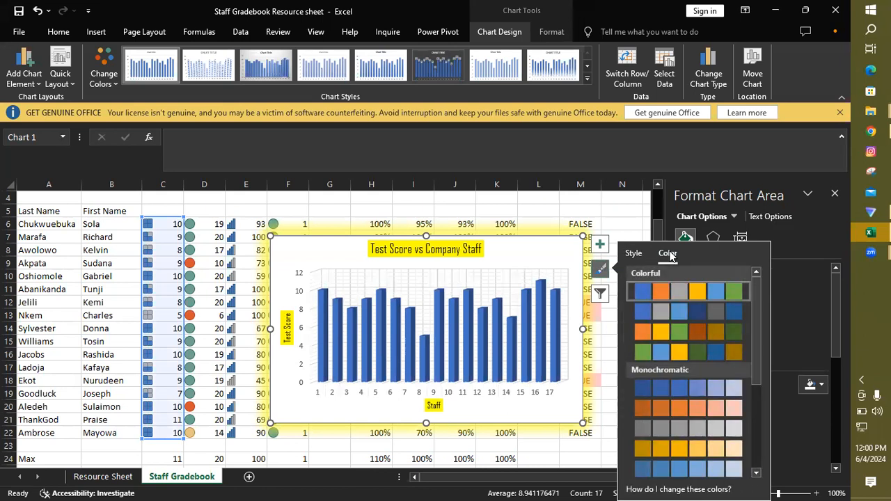
pyautogui.click(660, 312)
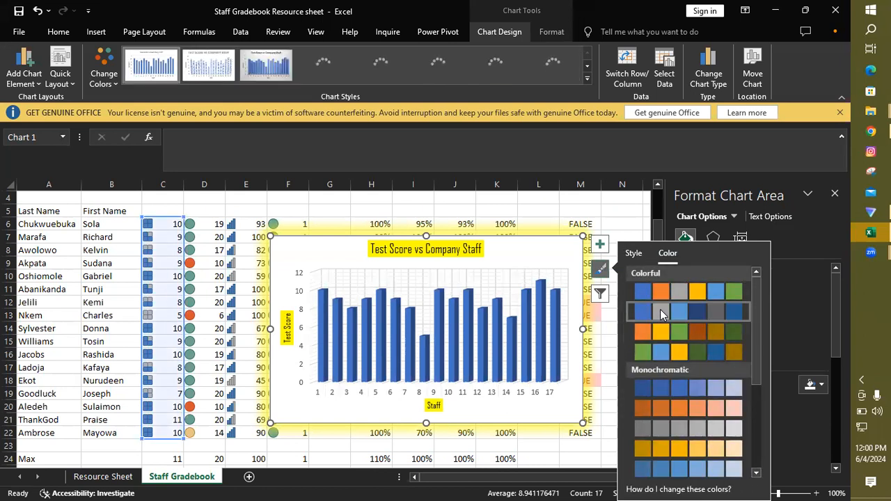
pyautogui.click(662, 324)
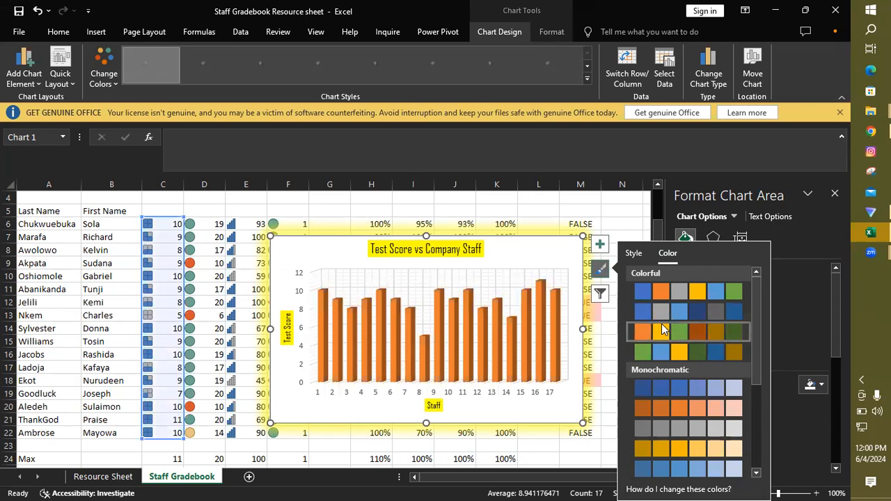
pyautogui.click(673, 351)
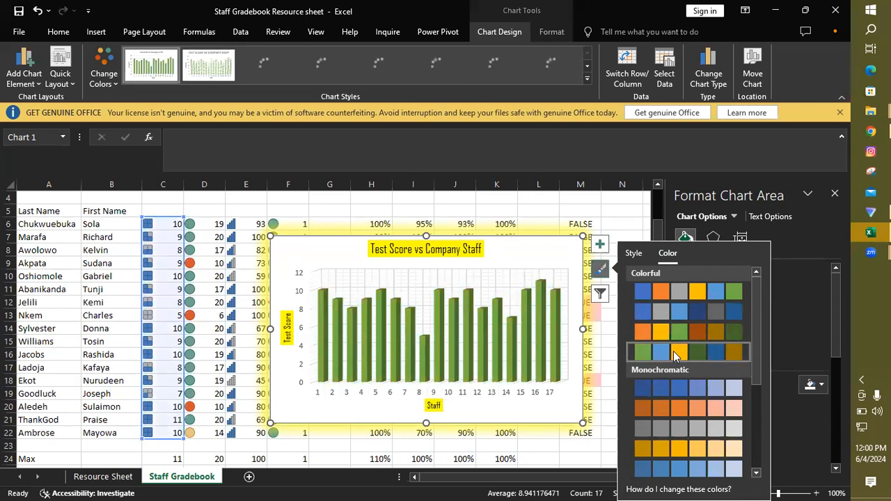
pyautogui.click(683, 312)
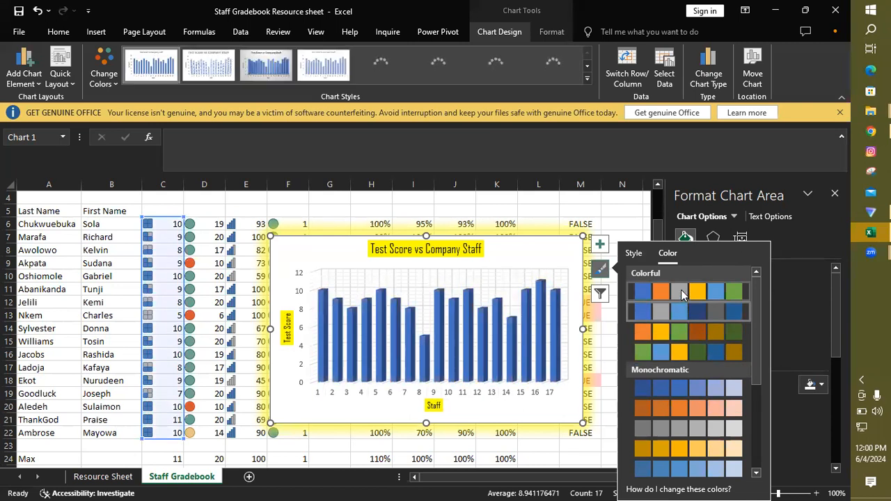
pyautogui.click(711, 345)
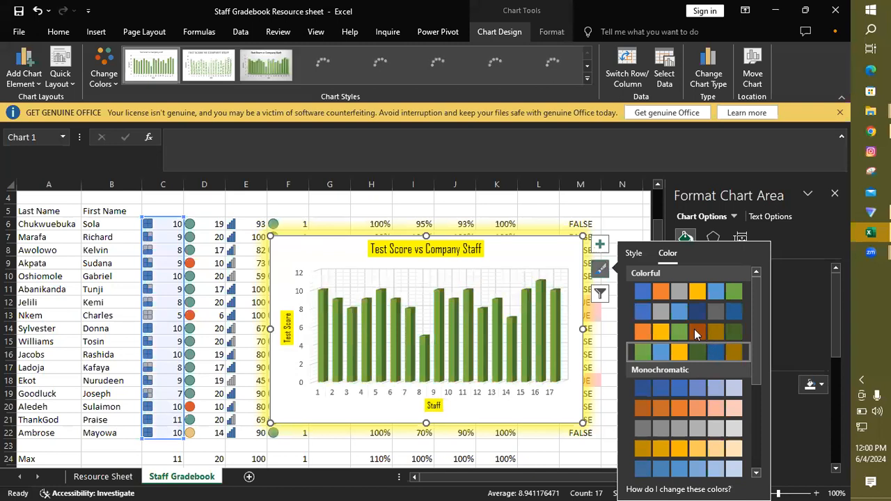
pyautogui.click(686, 326)
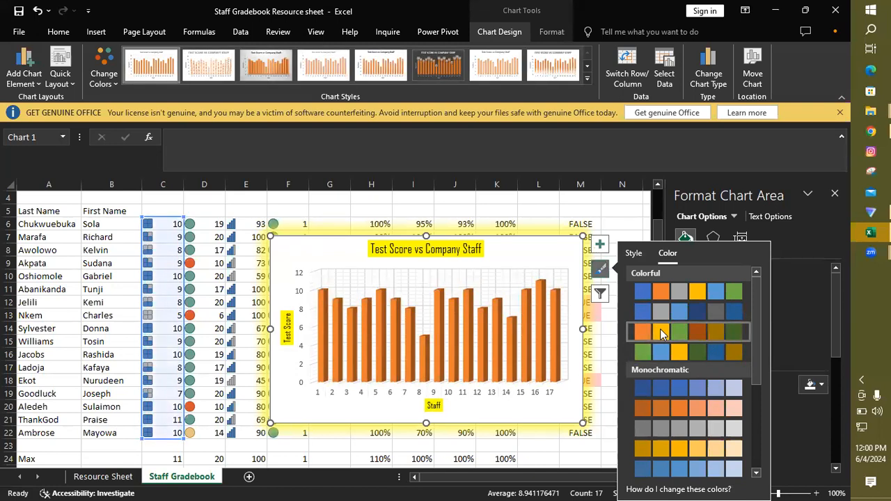
pyautogui.moveTo(755, 326); pyautogui.dragTo(762, 353)
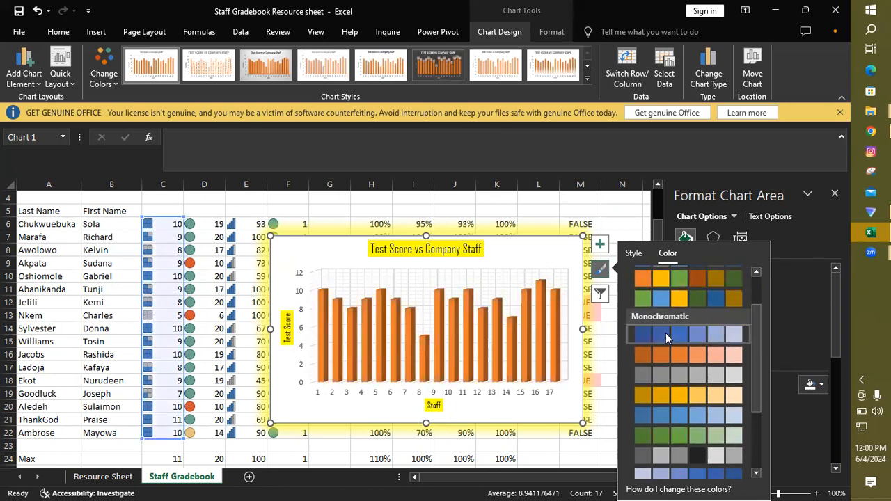
pyautogui.click(667, 392)
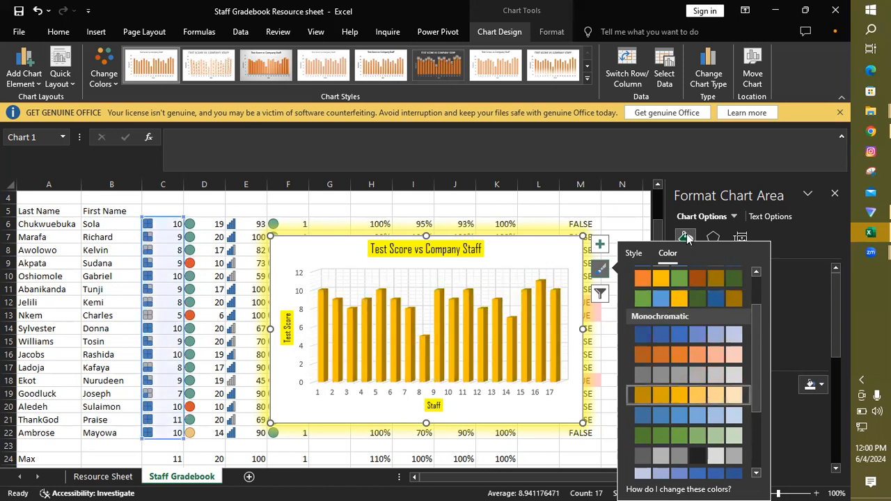
# Step: Shrink the chart so that its upper edge sits at row 9 and it ends within column L
pyautogui.click(619, 213)
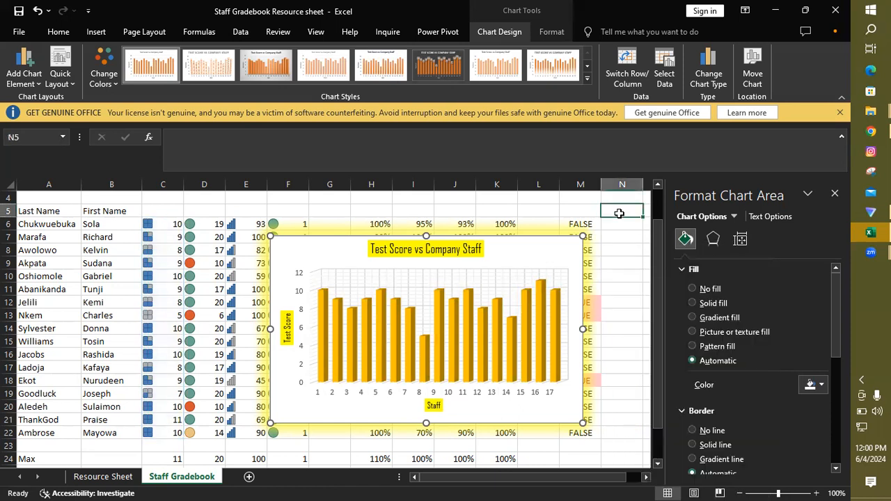
pyautogui.click(578, 250)
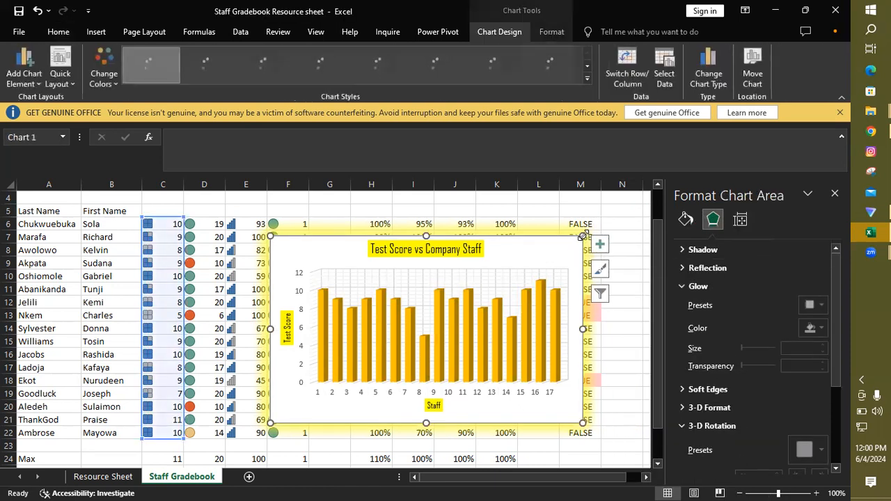
pyautogui.moveTo(583, 237); pyautogui.dragTo(557, 260)
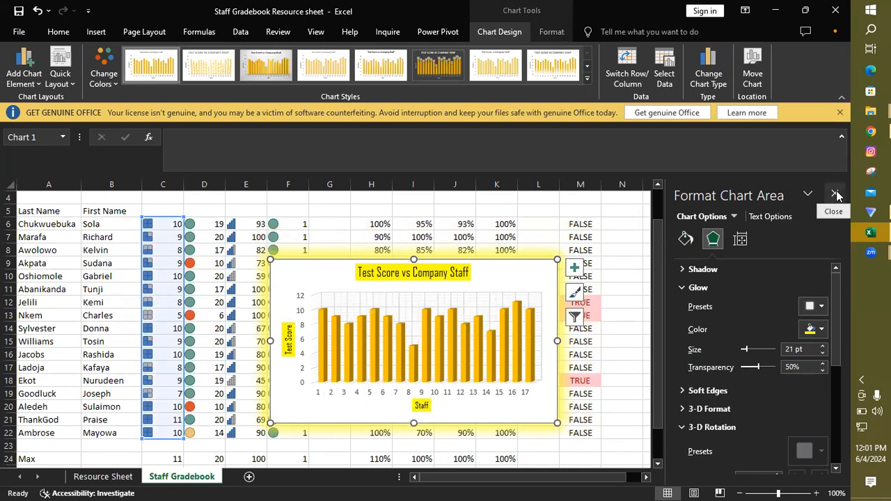
# Step: Set the chart's horizontal axis labels to the staff last names in A6:A22
pyautogui.rightClick(531, 276)
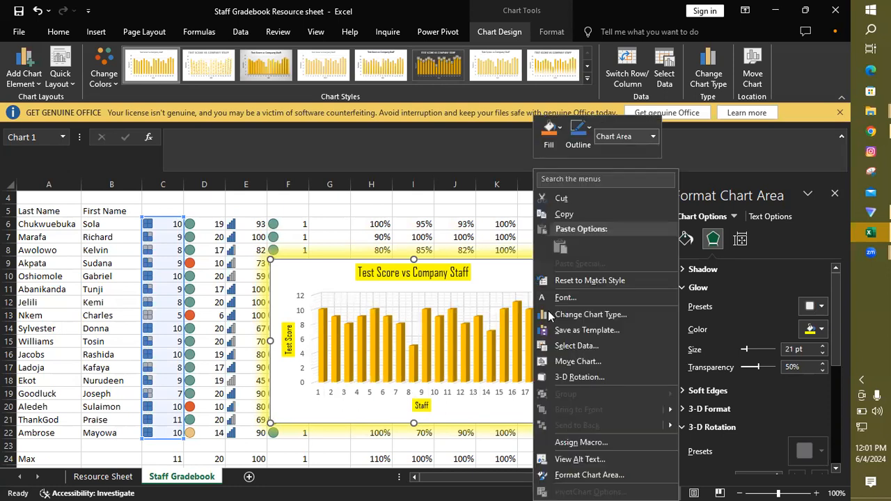
pyautogui.click(578, 346)
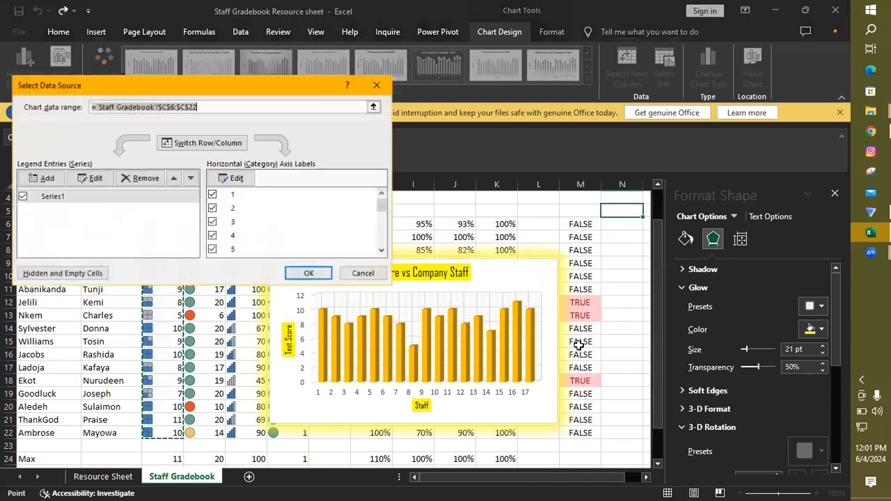
pyautogui.click(232, 179)
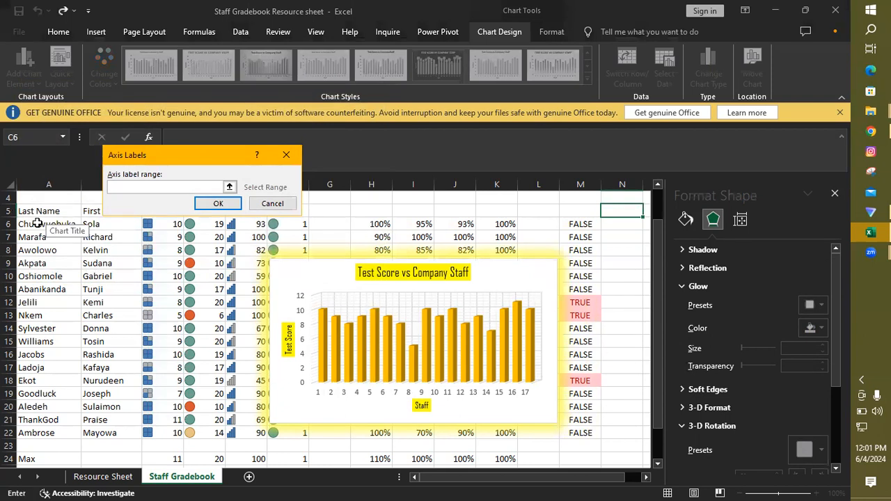
pyautogui.moveTo(37, 223); pyautogui.dragTo(33, 432)
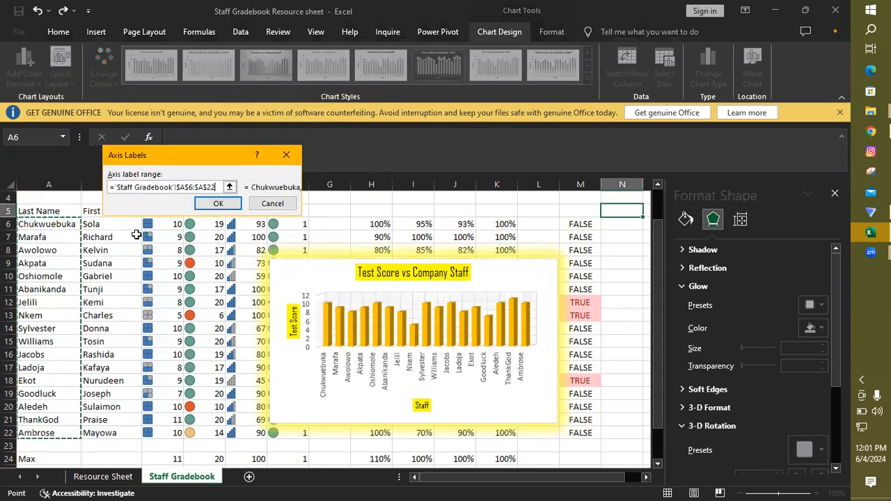
pyautogui.click(219, 206)
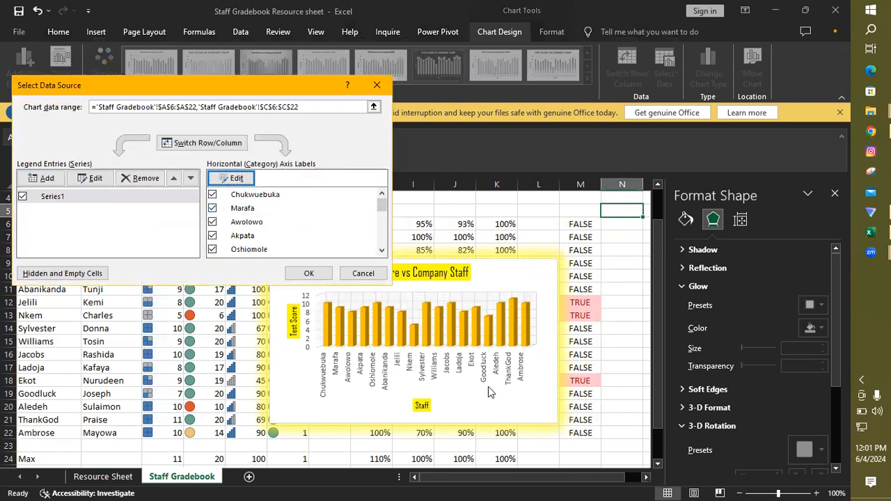
pyautogui.click(311, 273)
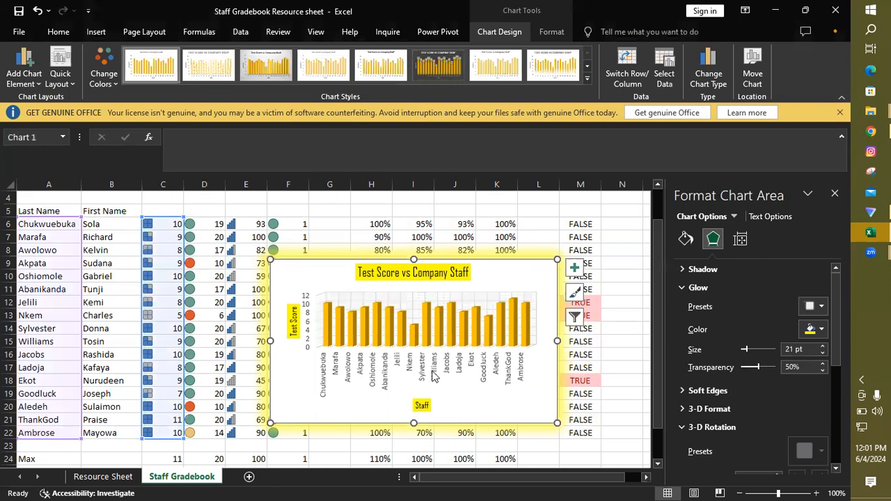
# Step: Close the chart formatting pane and move the chart clear of the data, to columns O through U starting at row 6
pyautogui.click(834, 192)
pyautogui.moveTo(503, 271); pyautogui.dragTo(744, 232)
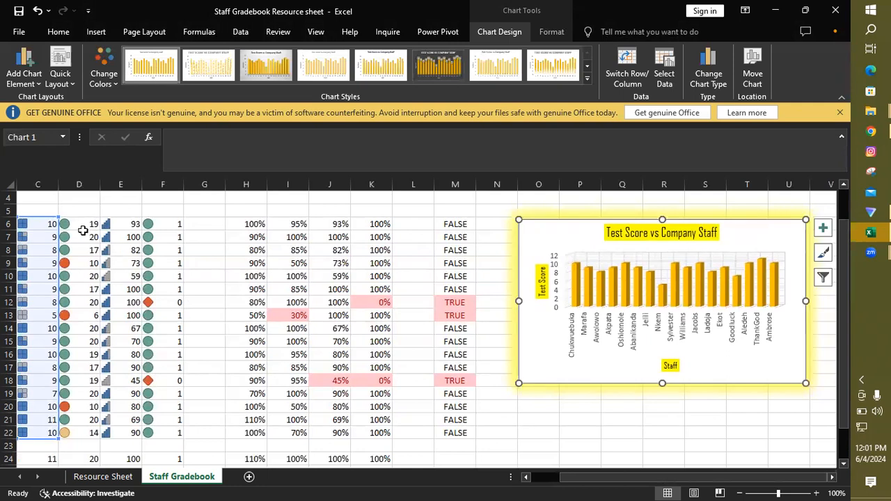
# Step: Insert a 3-D clustered column chart from the scores in D6:D22
pyautogui.moveTo(78, 224); pyautogui.dragTo(91, 433)
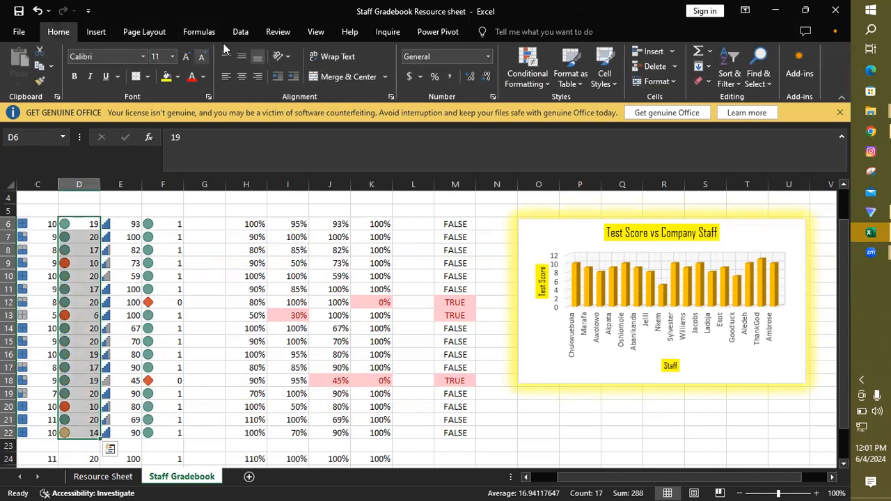
pyautogui.click(96, 33)
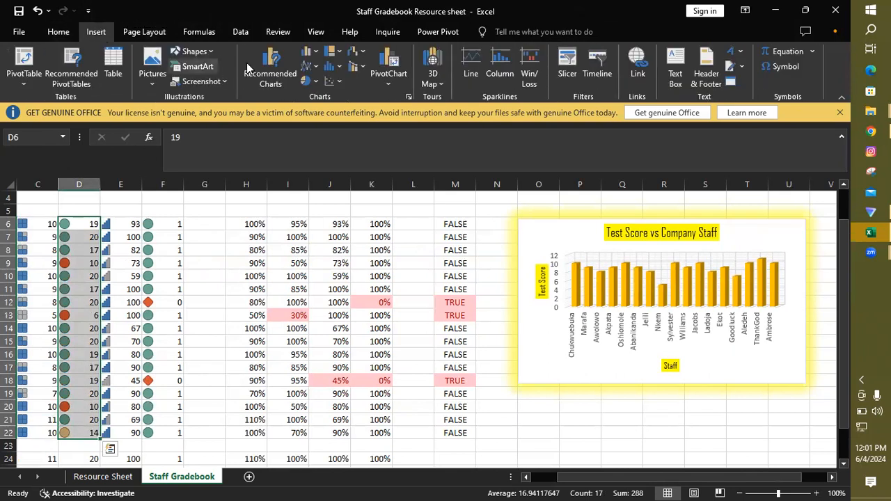
pyautogui.click(309, 53)
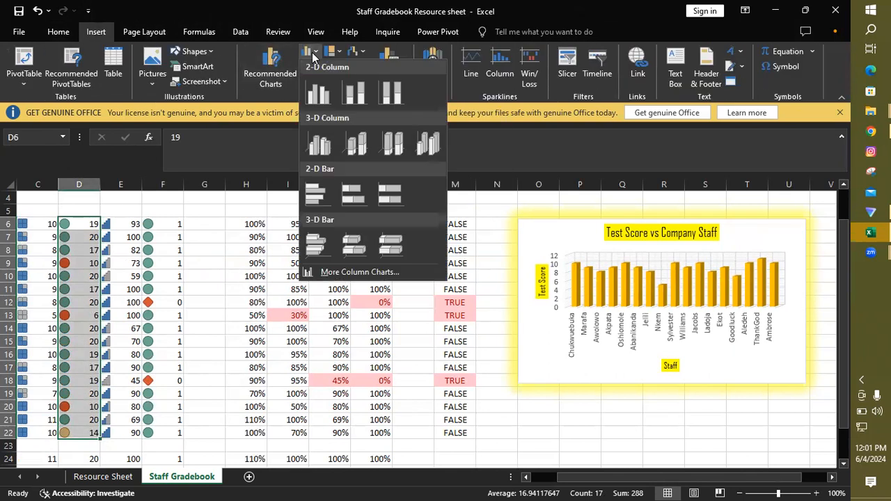
pyautogui.click(313, 147)
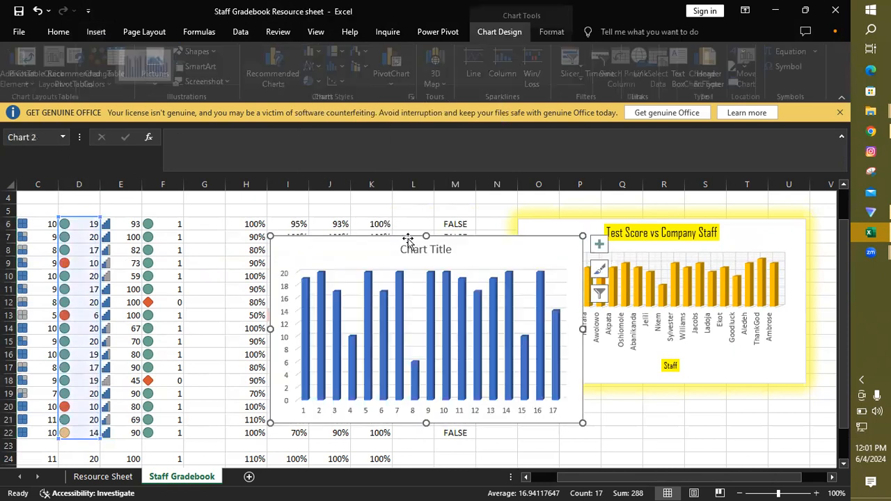
# Step: Try to format the new chart's placeholder title in Agency FB with a black theme font colour
pyautogui.doubleClick(433, 252)
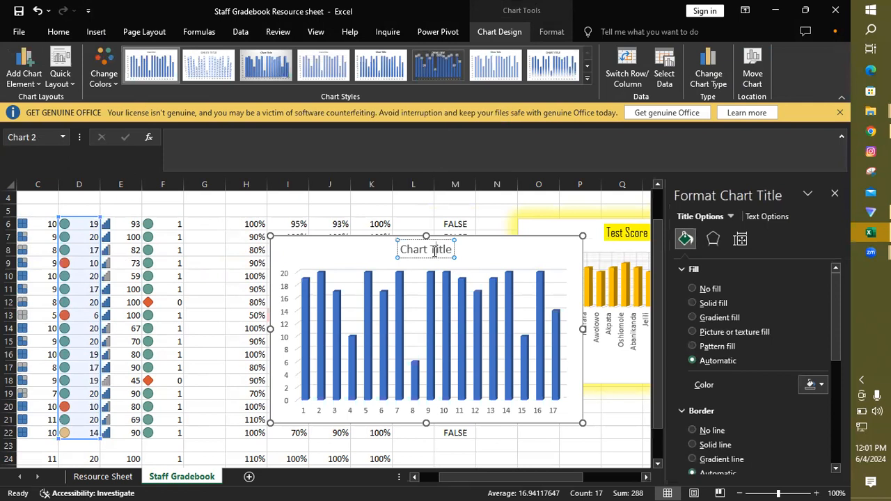
pyautogui.doubleClick(434, 252)
pyautogui.tripleClick(433, 253)
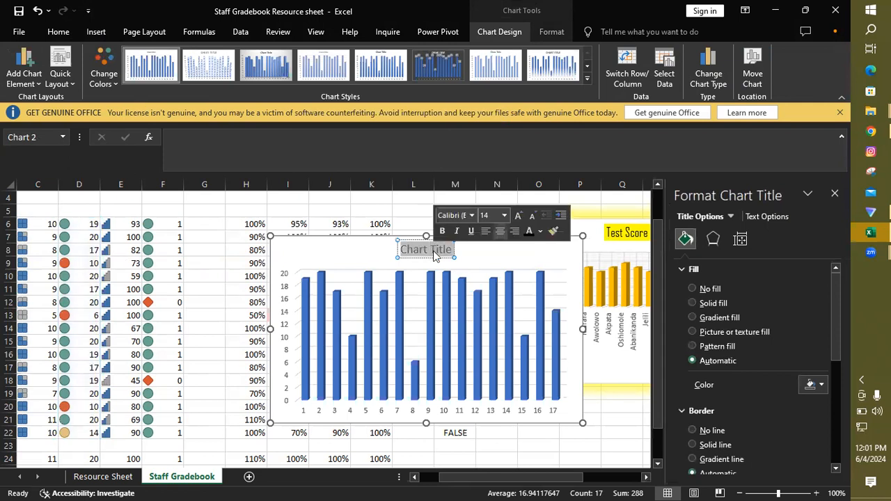
pyautogui.click(471, 215)
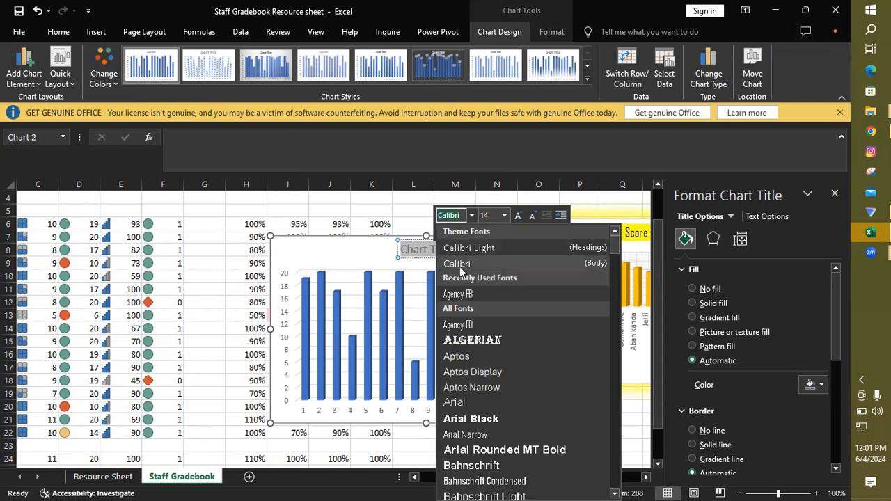
pyautogui.click(459, 293)
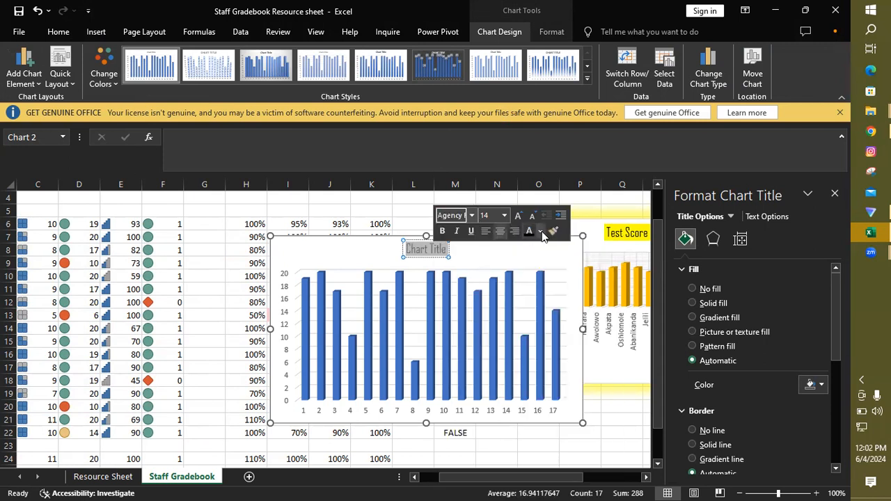
pyautogui.click(540, 231)
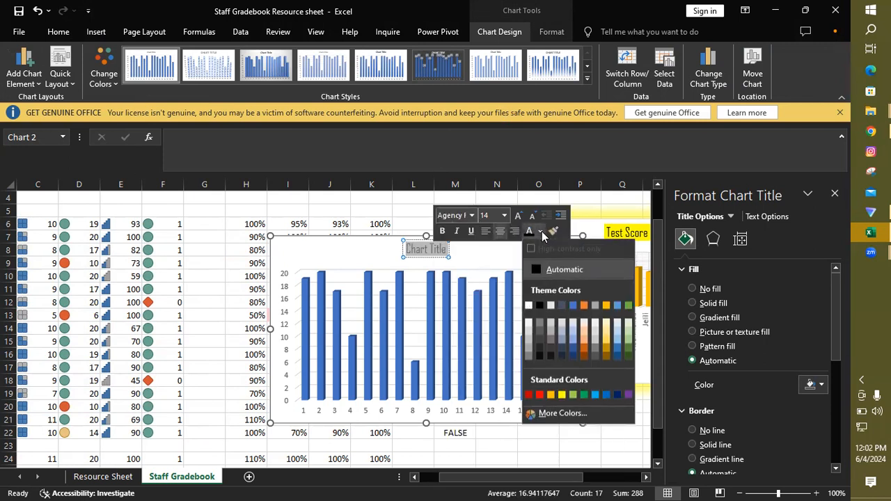
pyautogui.click(540, 307)
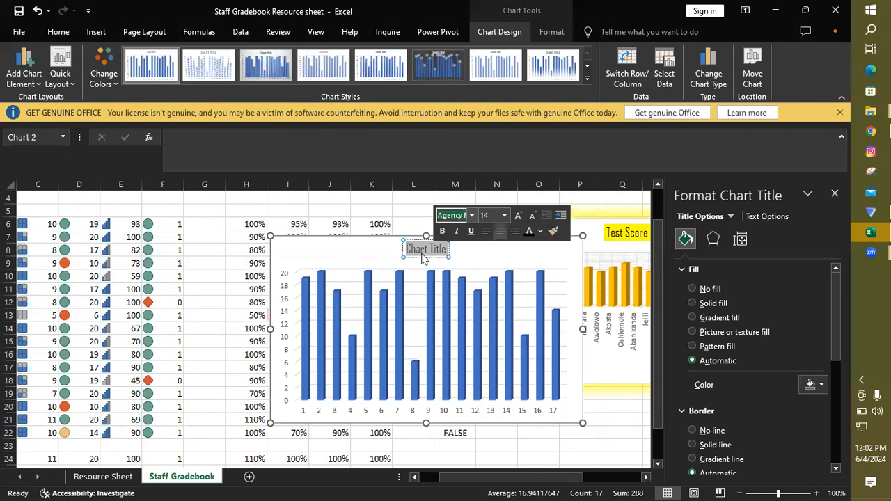
pyautogui.press('Return')
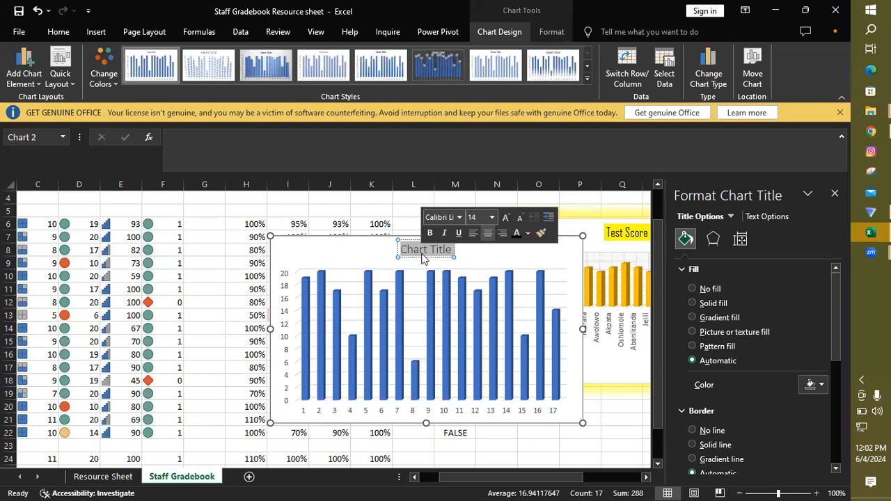
# Step: Set the new chart's title font to Agency FB and decline the unavailable font "CAgency FB"
pyautogui.click(458, 216)
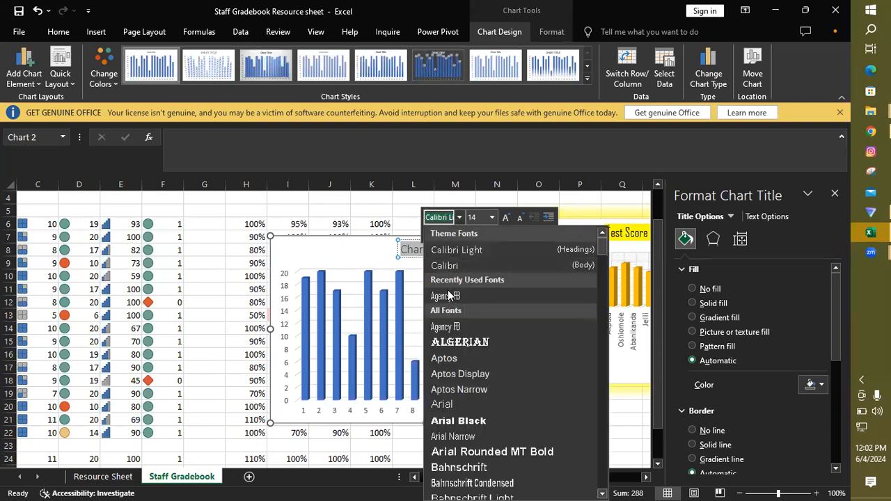
pyautogui.click(449, 296)
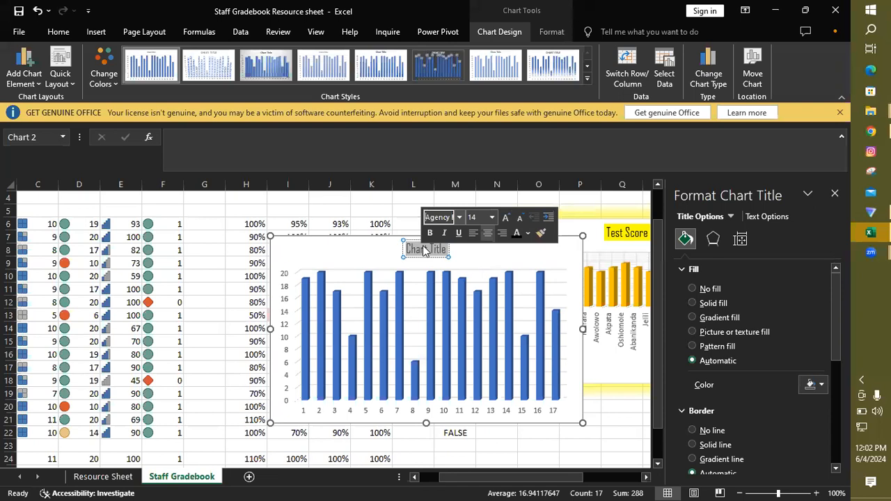
pyautogui.write('C')
pyautogui.press('Return')
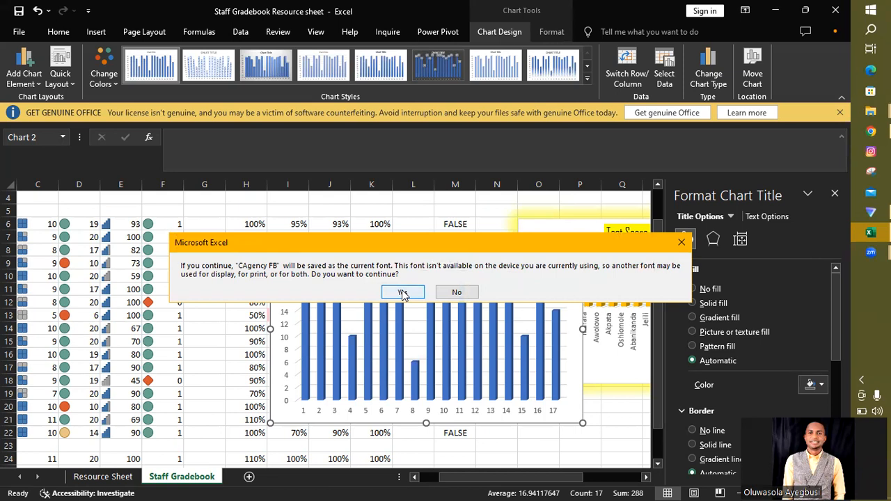
pyautogui.click(456, 293)
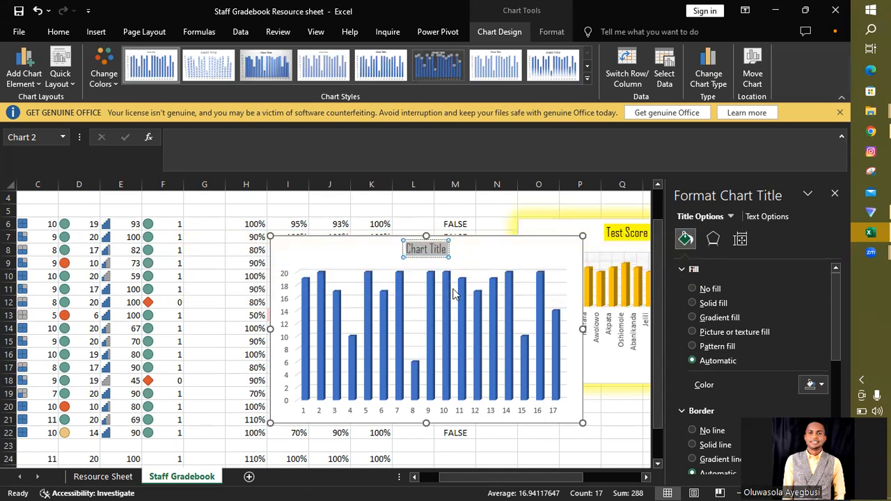
# Step: Replace the new chart's placeholder title with "Company Philosophy"
pyautogui.click(428, 252)
pyautogui.moveTo(428, 252); pyautogui.dragTo(448, 256)
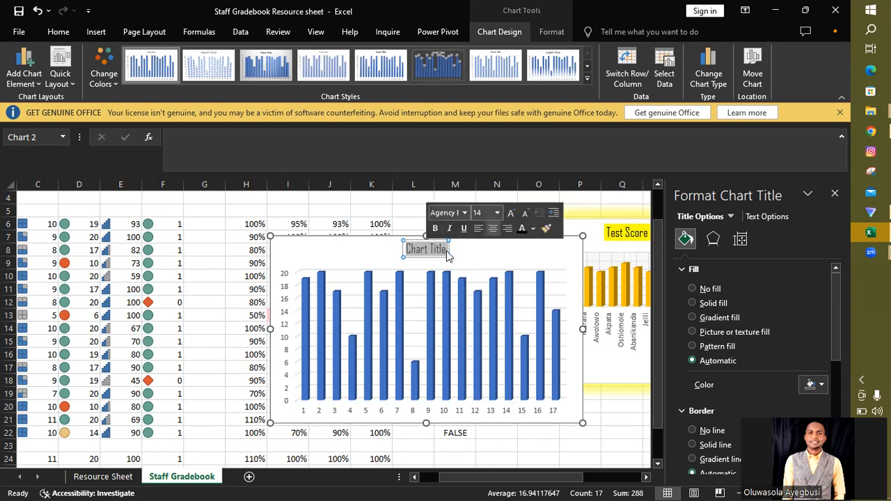
pyautogui.write('C')
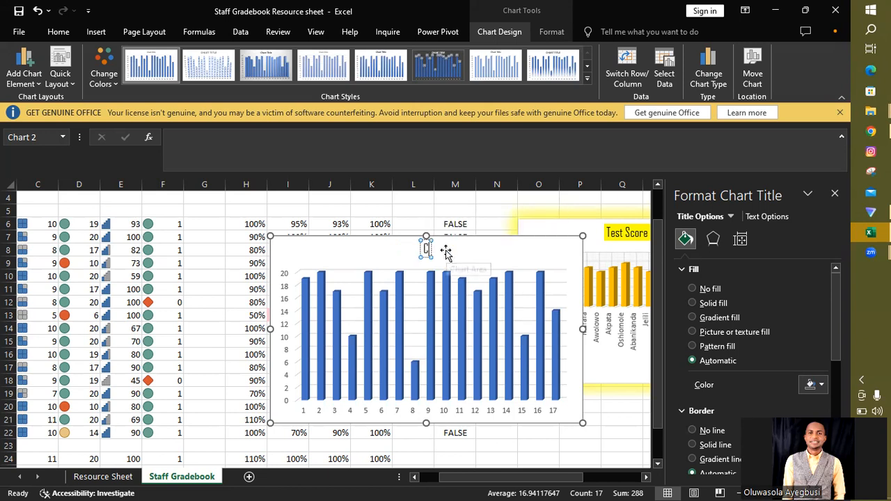
pyautogui.write('ompa')
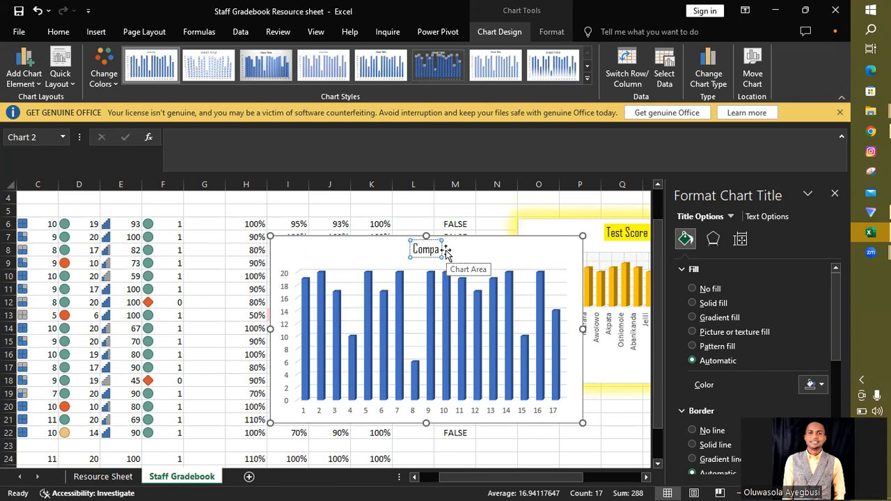
pyautogui.write('ny Pi')
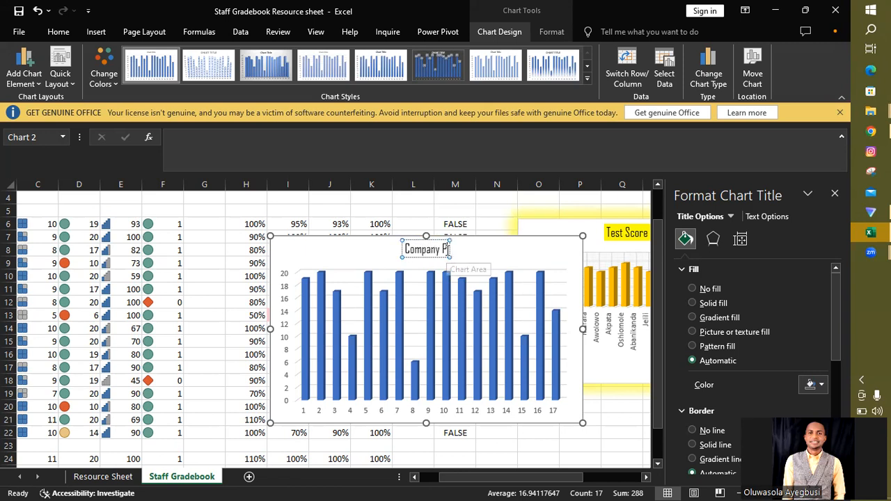
pyautogui.write('i')
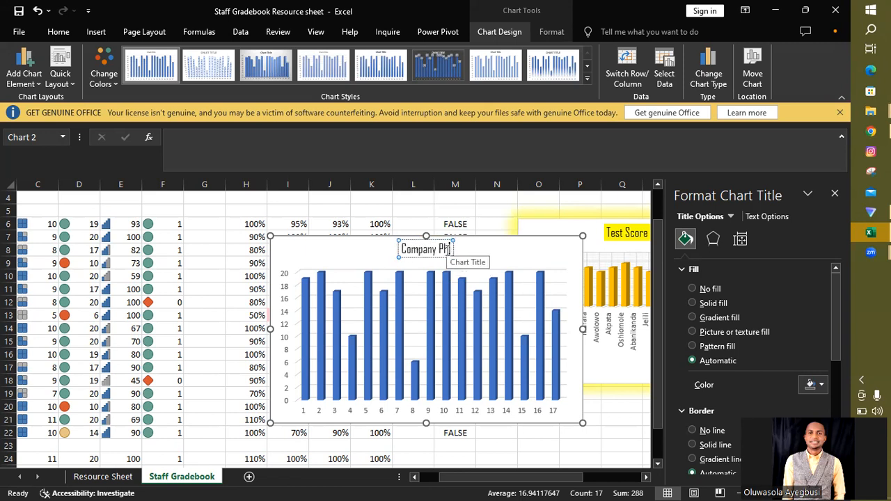
pyautogui.write('losophy')
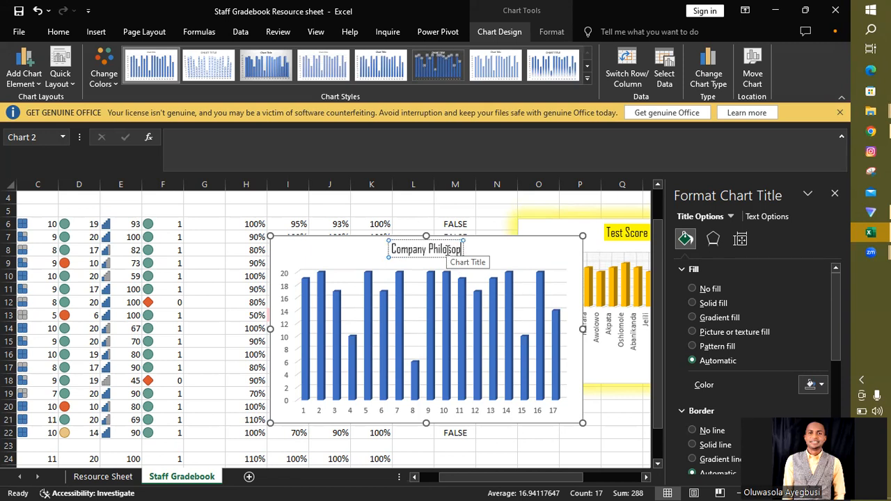
# Step: Give the "Company Philosophy" chart title a solid yellow fill
pyautogui.doubleClick(414, 252)
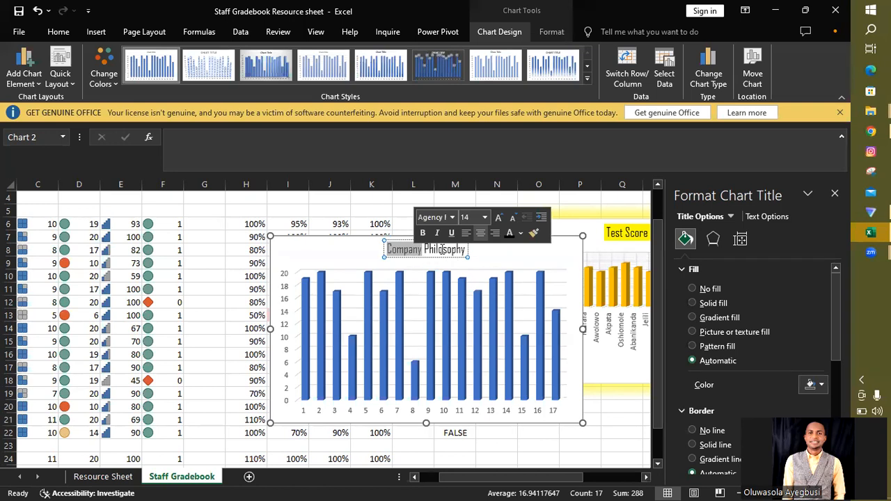
pyautogui.tripleClick(443, 256)
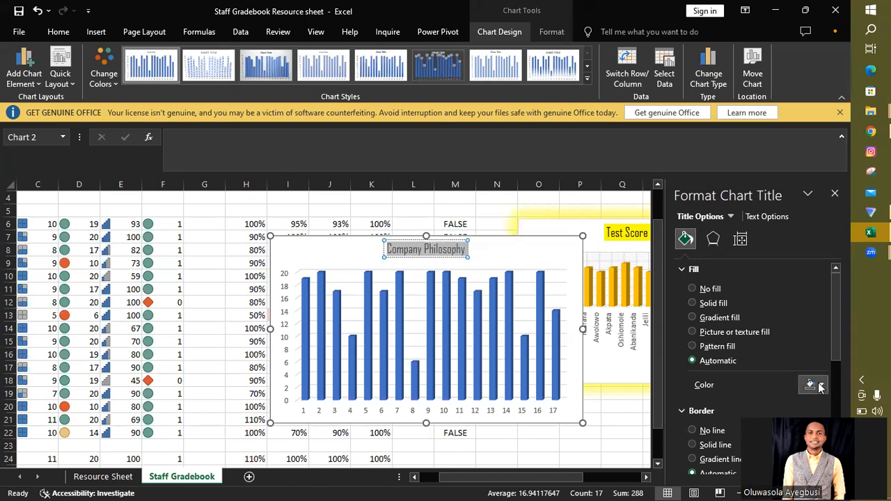
pyautogui.click(819, 387)
pyautogui.click(777, 349)
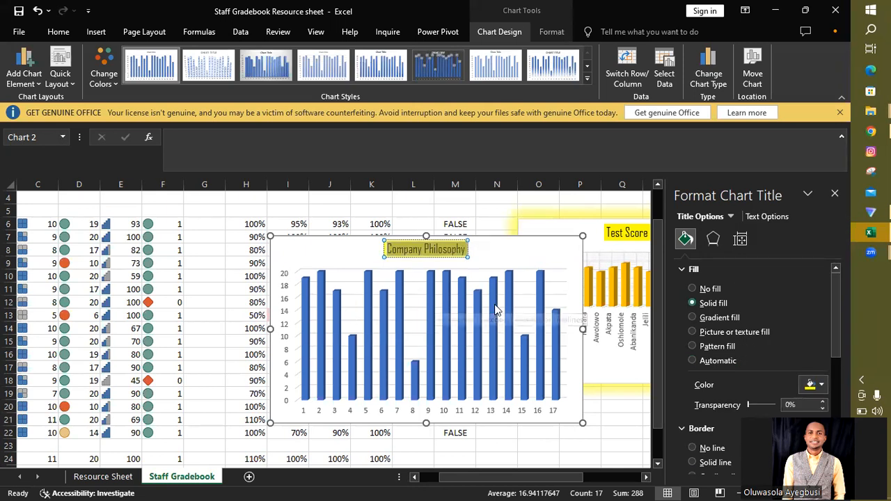
# Step: Add axis titles to the Company Philosophy chart and name the vertical one "Test Score"
pyautogui.click(548, 249)
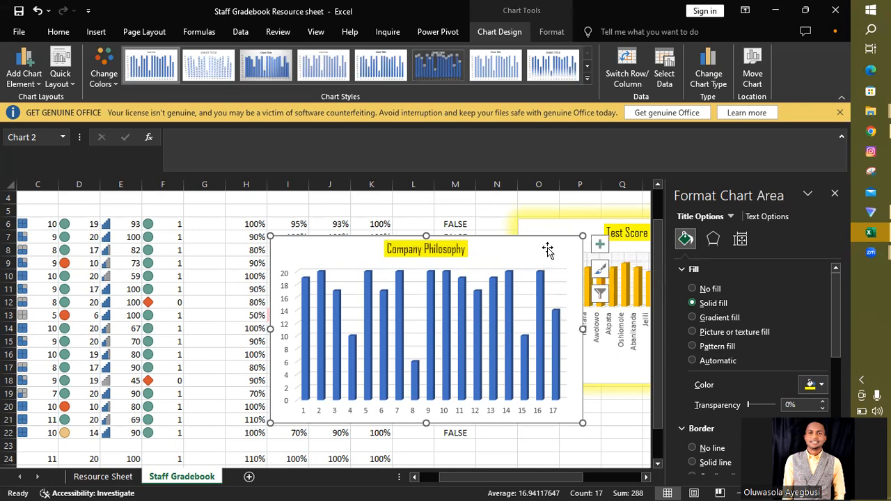
pyautogui.click(594, 242)
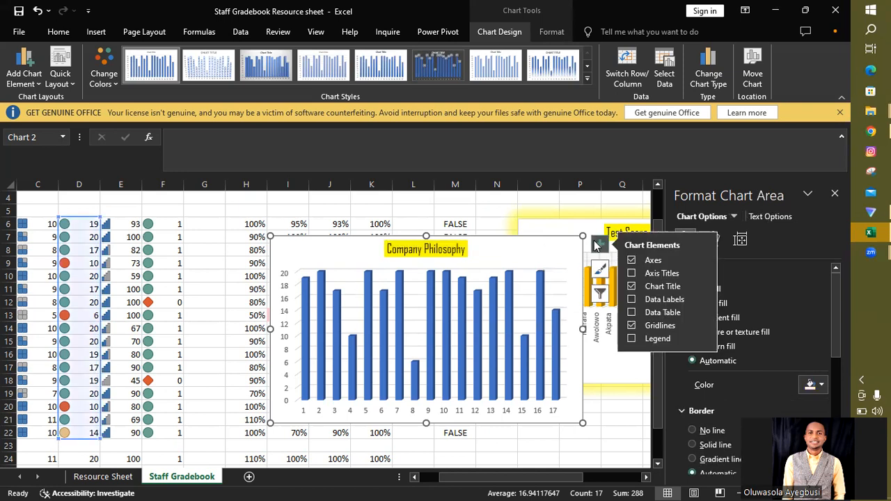
pyautogui.click(633, 273)
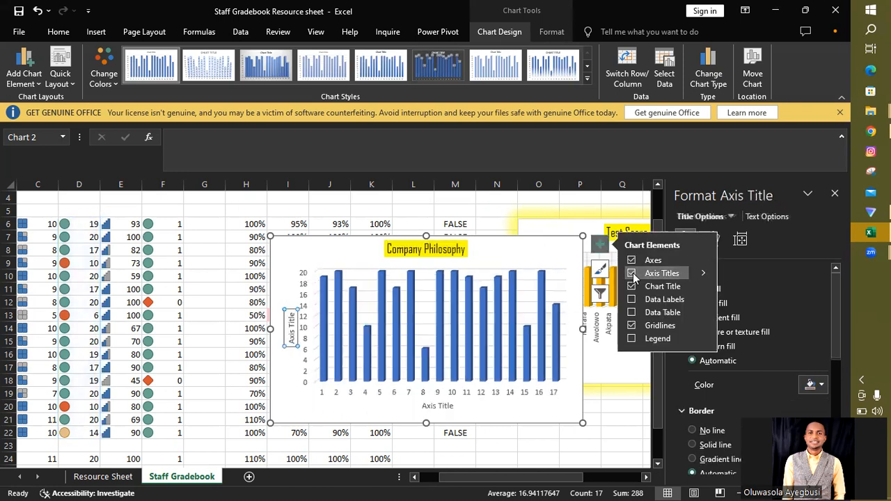
pyautogui.click(291, 333)
pyautogui.doubleClick(292, 334)
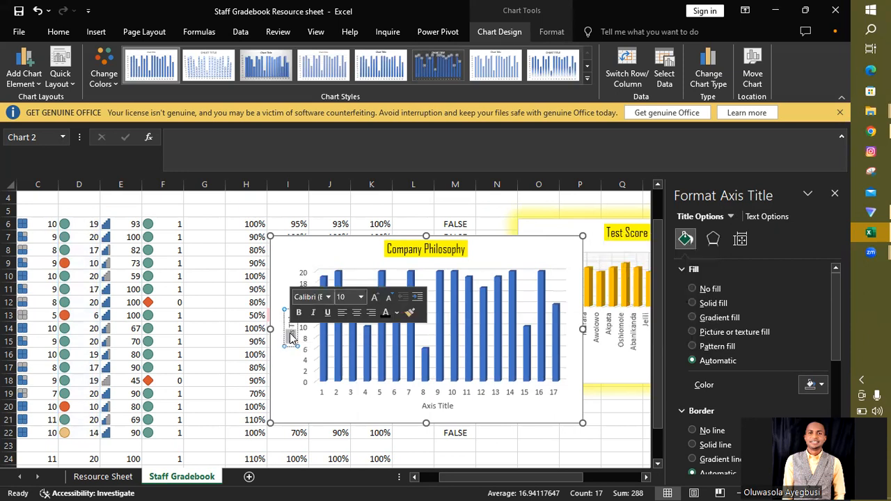
pyautogui.tripleClick(291, 336)
pyautogui.write('Test')
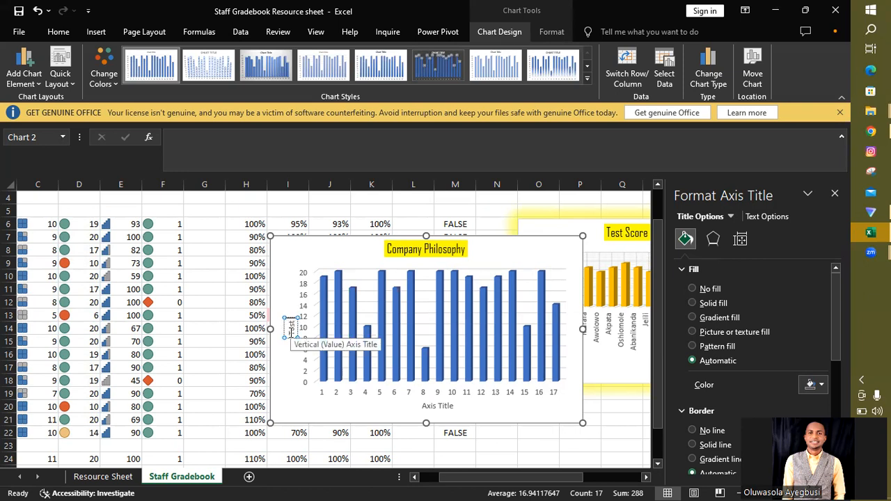
pyautogui.write(' Score')
# Step: Format the vertical axis title in Agency FB with a black theme font colour and a solid yellow fill
pyautogui.doubleClick(292, 333)
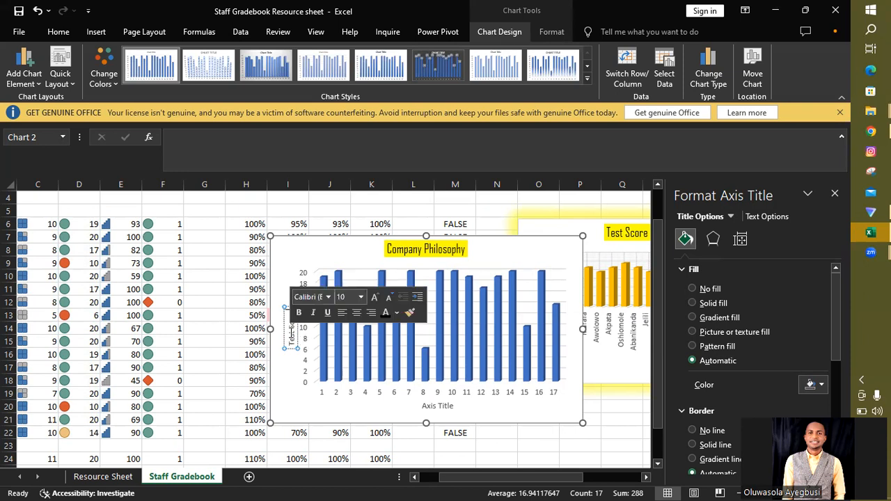
pyautogui.tripleClick(291, 338)
pyautogui.click(330, 297)
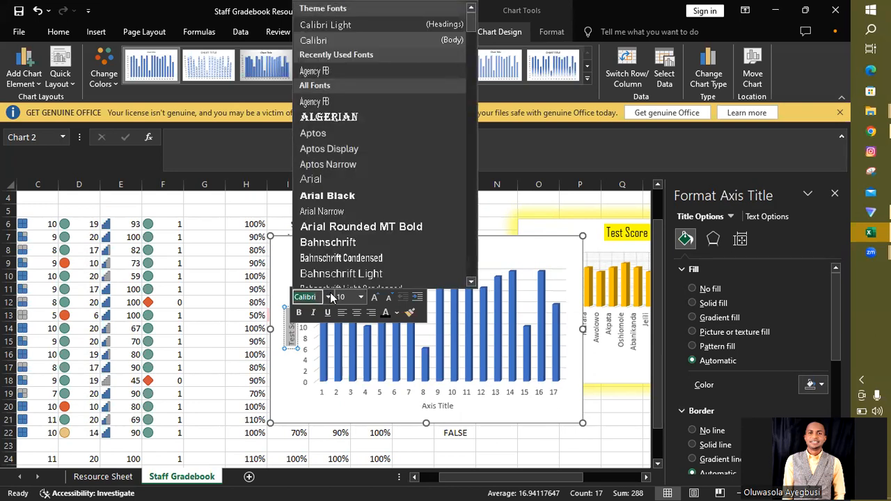
pyautogui.click(312, 103)
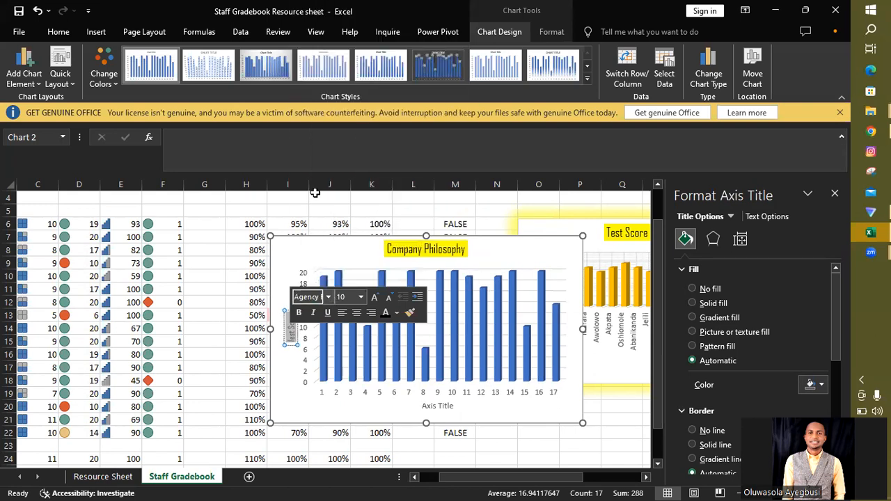
pyautogui.click(396, 313)
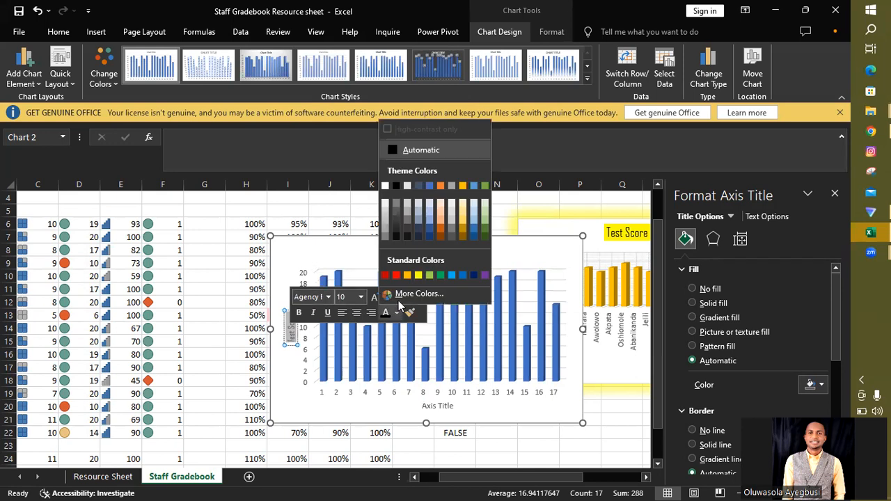
pyautogui.click(396, 187)
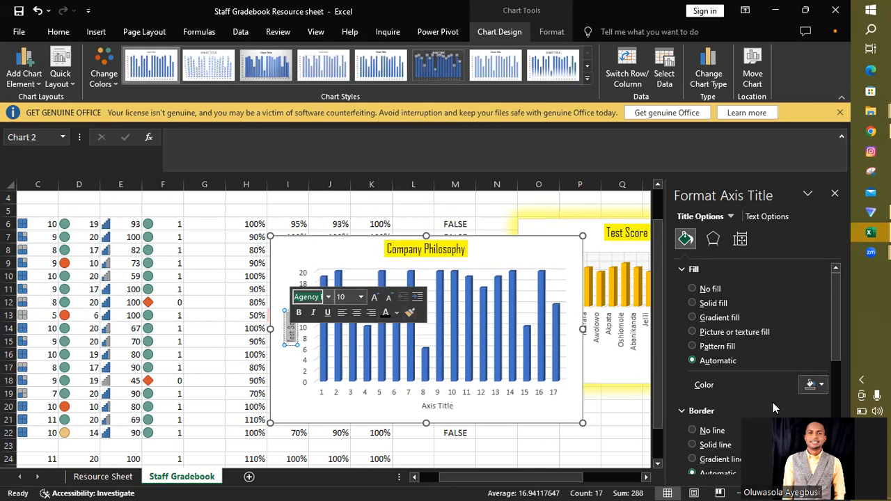
pyautogui.click(815, 383)
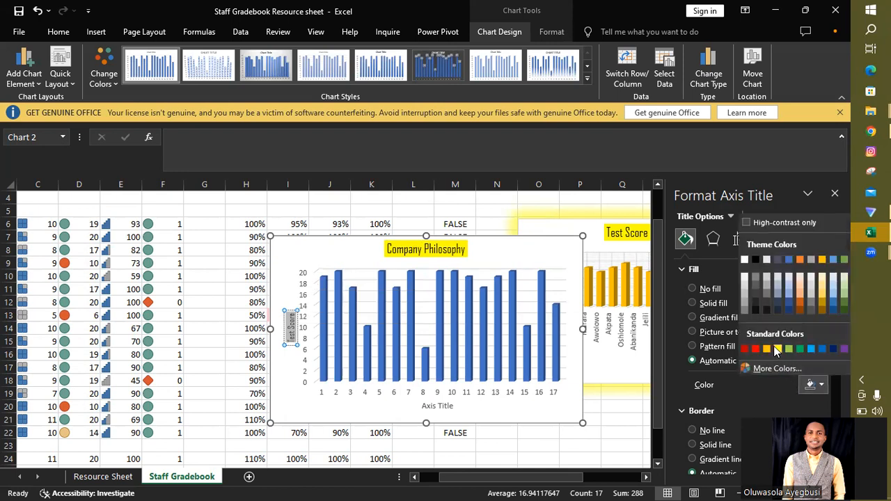
pyautogui.click(779, 346)
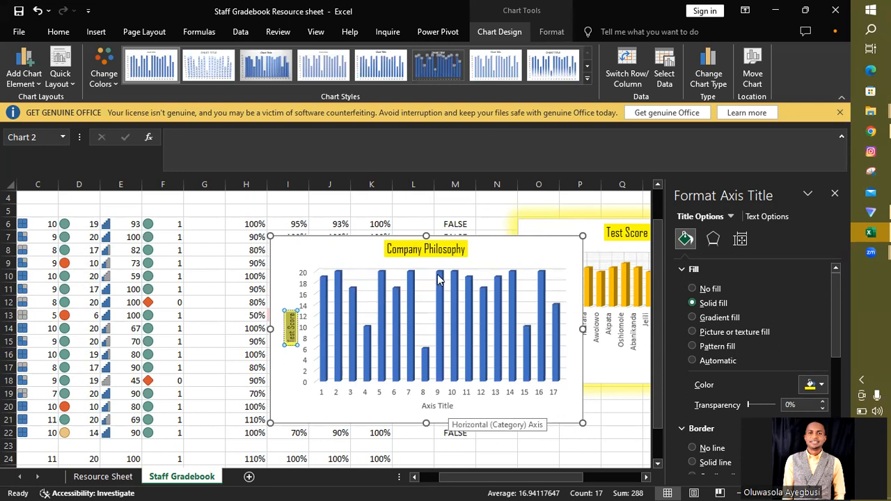
# Step: Try to add "Test Score" in front of "Company Philosophy" in the chart title, and erase the added words
pyautogui.click(451, 250)
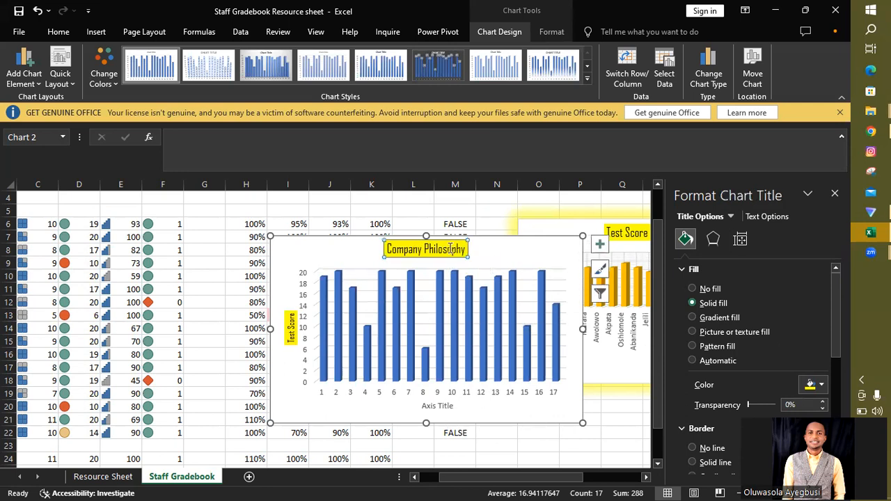
pyautogui.click(387, 248)
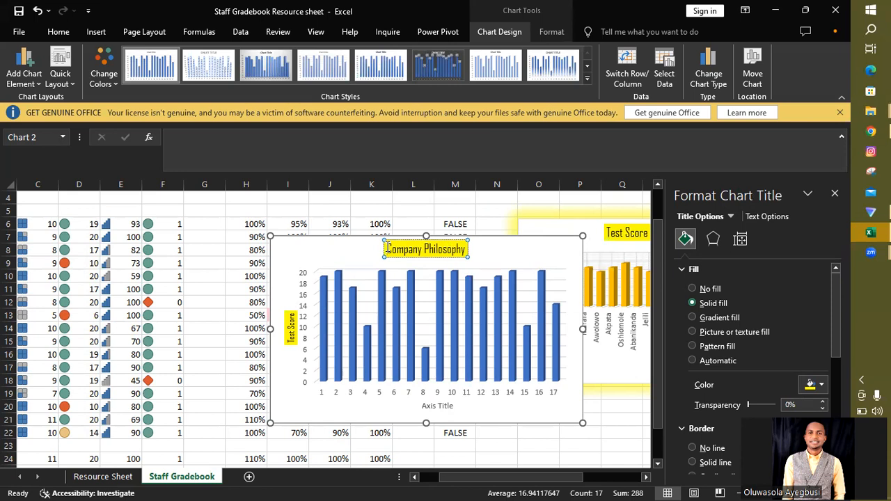
pyautogui.write('Test')
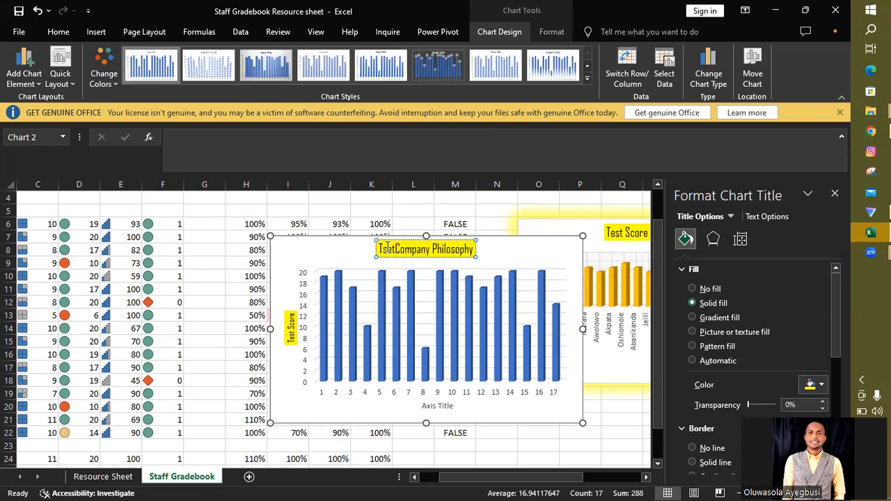
pyautogui.press('BackSpace')
pyautogui.press('BackSpace')
pyautogui.press('BackSpace')
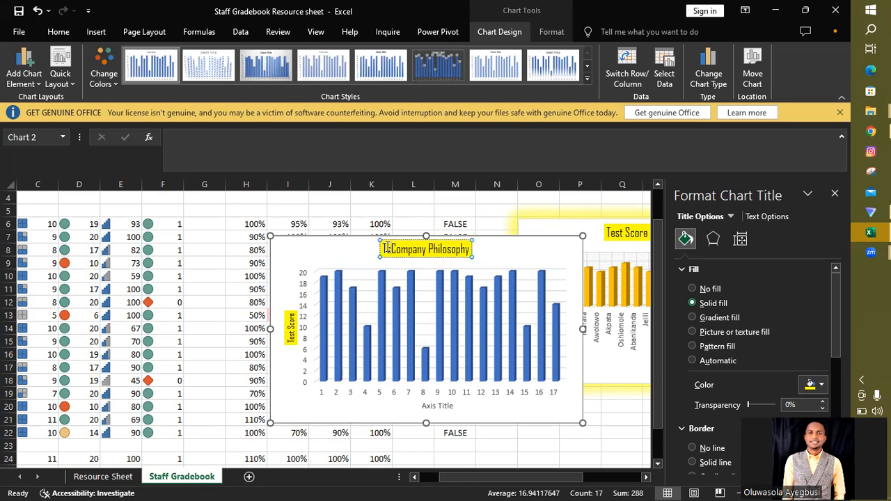
pyautogui.press('BackSpace')
pyautogui.press('BackSpace')
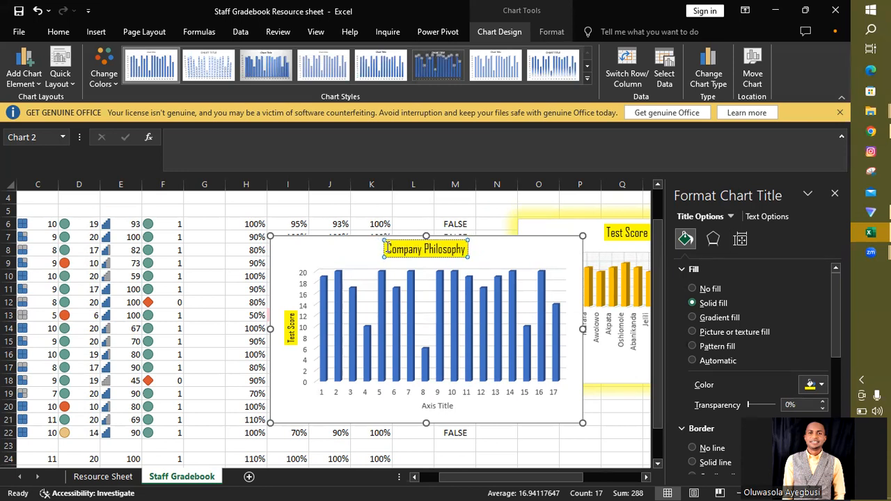
pyautogui.write('Test ')
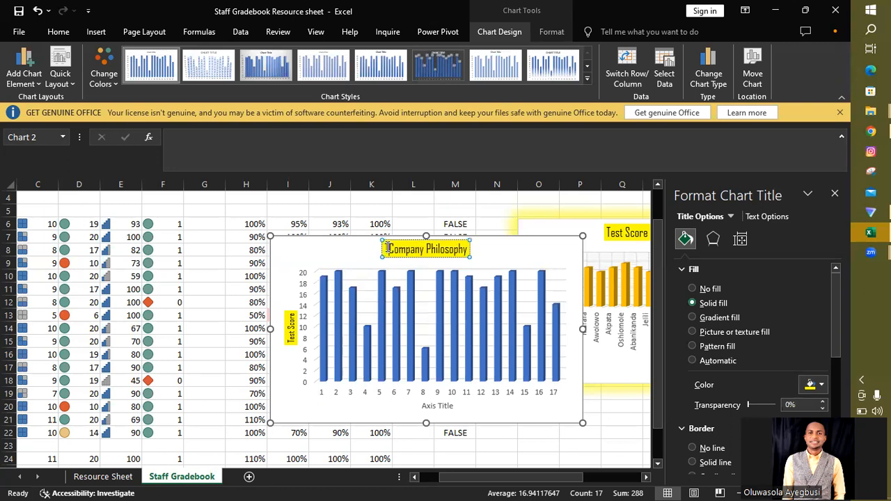
pyautogui.write('Score')
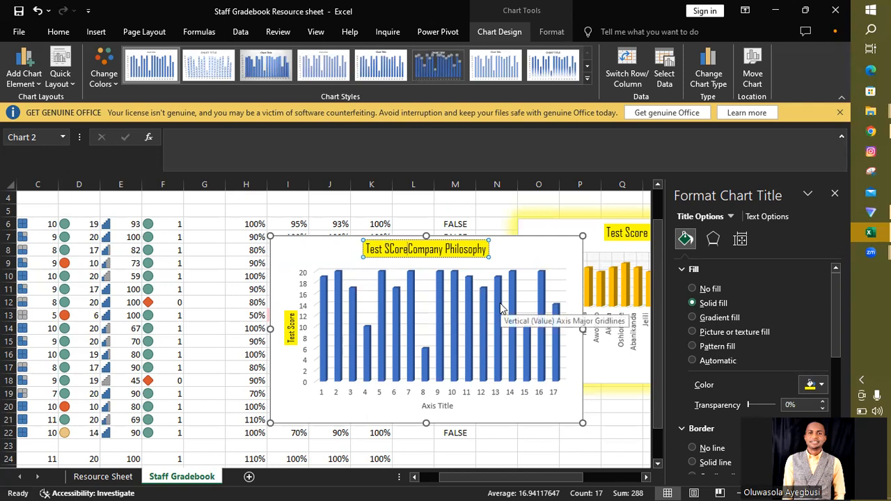
pyautogui.press('BackSpace')
pyautogui.press('BackSpace')
pyautogui.press('BackSpace')
pyautogui.press('BackSpace')
pyautogui.press('BackSpace')
pyautogui.press('BackSpace')
pyautogui.press('BackSpace')
pyautogui.press('BackSpace')
pyautogui.press('BackSpace')
pyautogui.press('BackSpace')
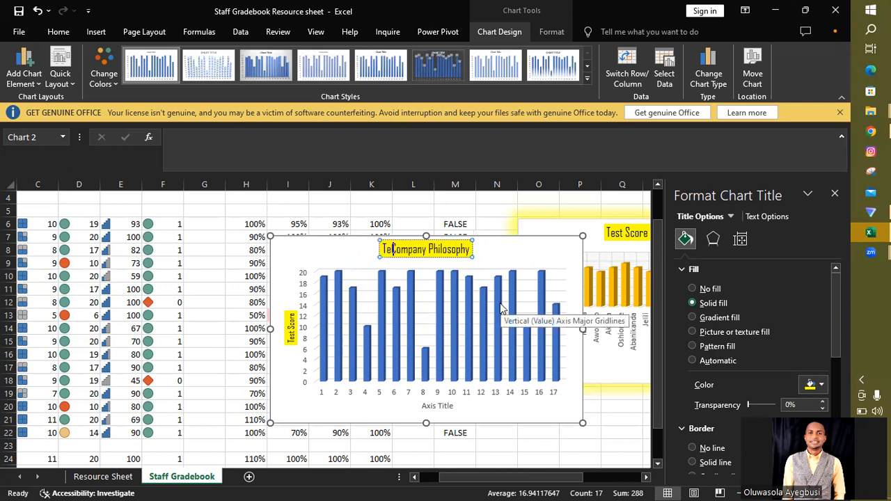
# Step: Extend the chart title to read "Company Philosophy Score vs Staff"
pyautogui.press('Right')
pyautogui.press('Right')
pyautogui.press('Right')
pyautogui.press('Right')
pyautogui.press('Right')
pyautogui.press('Right')
pyautogui.press('Right')
pyautogui.press('Right')
pyautogui.press('Right')
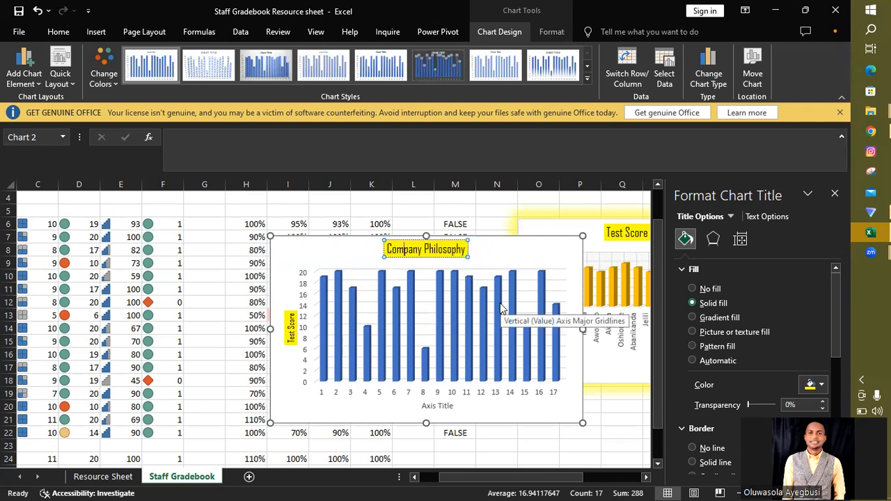
pyautogui.press('Right')
pyautogui.press('Right')
pyautogui.press('Right')
pyautogui.press('Right')
pyautogui.press('Right')
pyautogui.press('Right')
pyautogui.press('Right')
pyautogui.press('Right')
pyautogui.press('Right')
pyautogui.write('c')
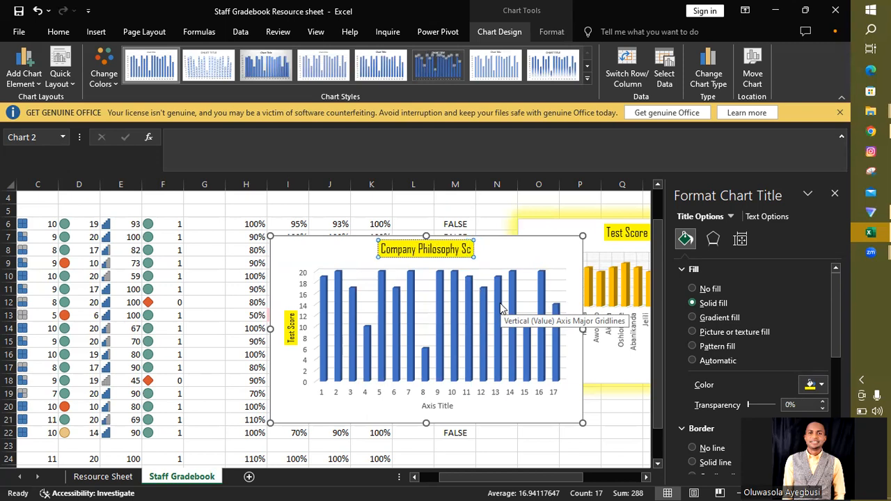
pyautogui.write('ore vs Staff')
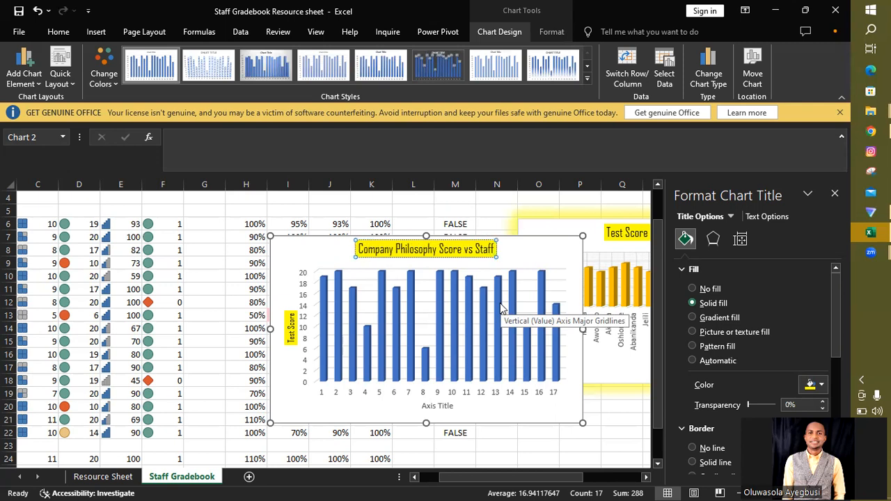
# Step: Set the font of the chart's placeholder horizontal axis title to Agency FB
pyautogui.doubleClick(442, 409)
pyautogui.click(443, 411)
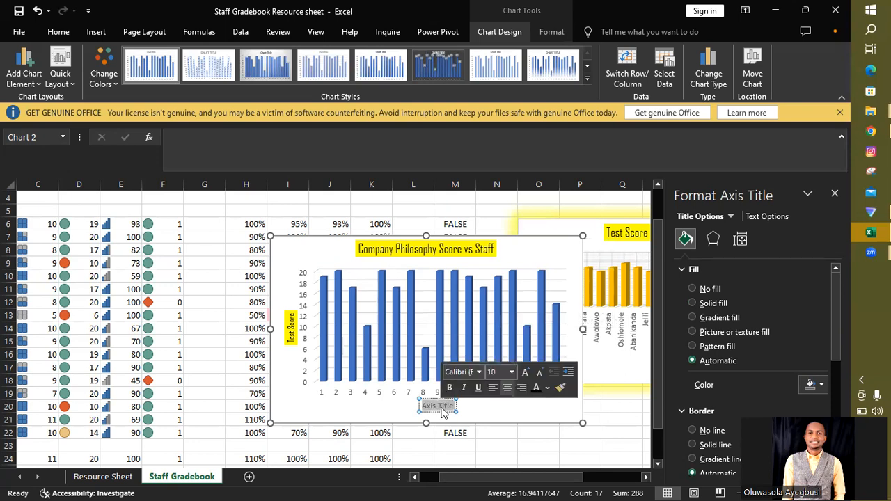
pyautogui.click(482, 369)
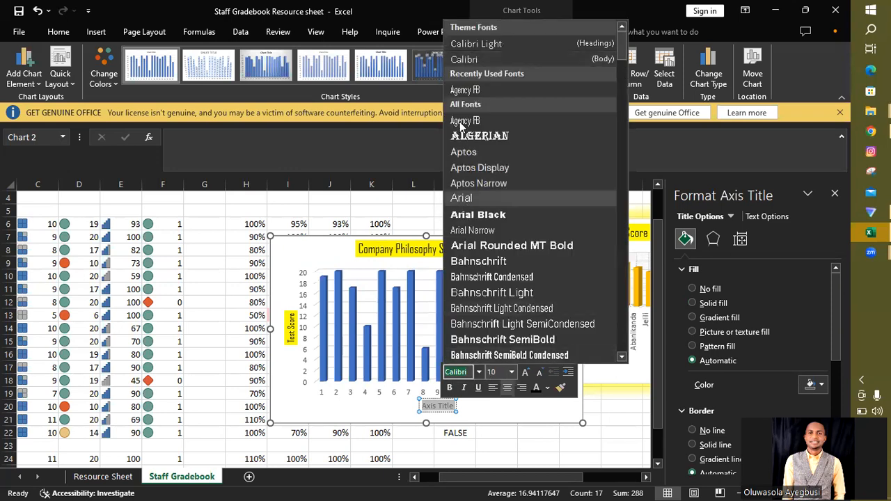
pyautogui.click(458, 87)
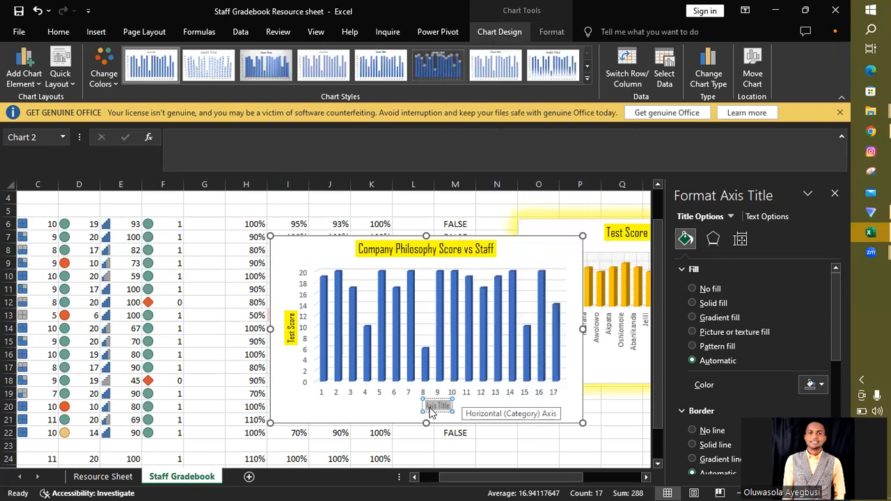
# Step: Give the horizontal axis title a black theme font colour and change its text to "Staff"
pyautogui.moveTo(438, 406)
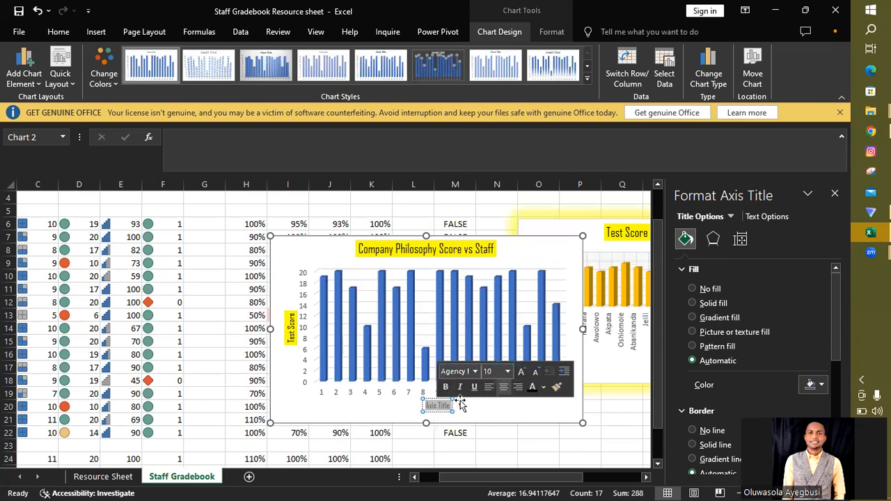
pyautogui.click(544, 388)
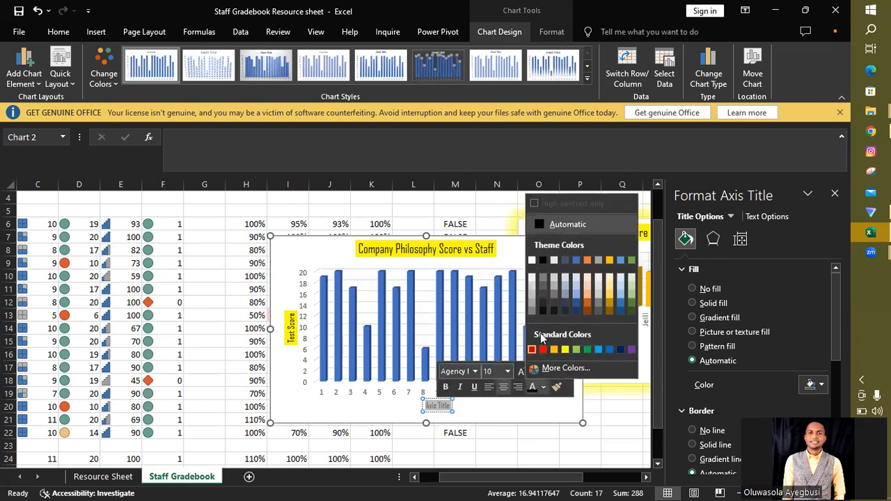
pyautogui.click(543, 262)
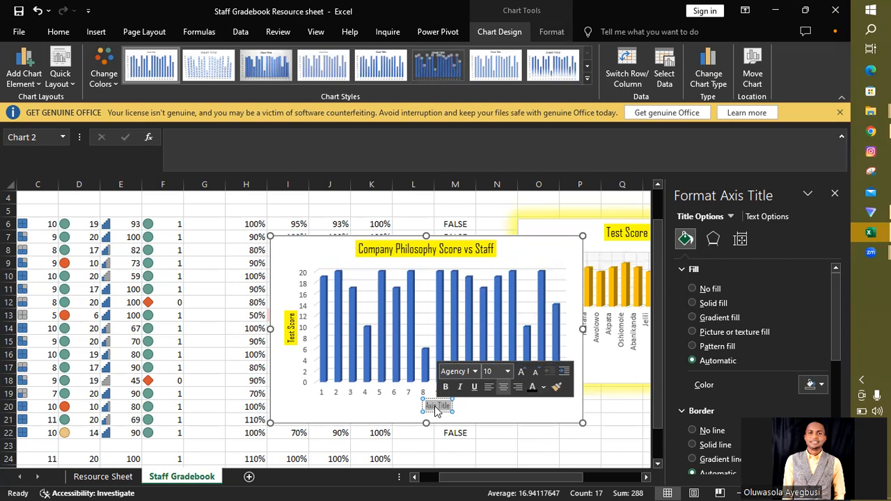
pyautogui.write('Stf')
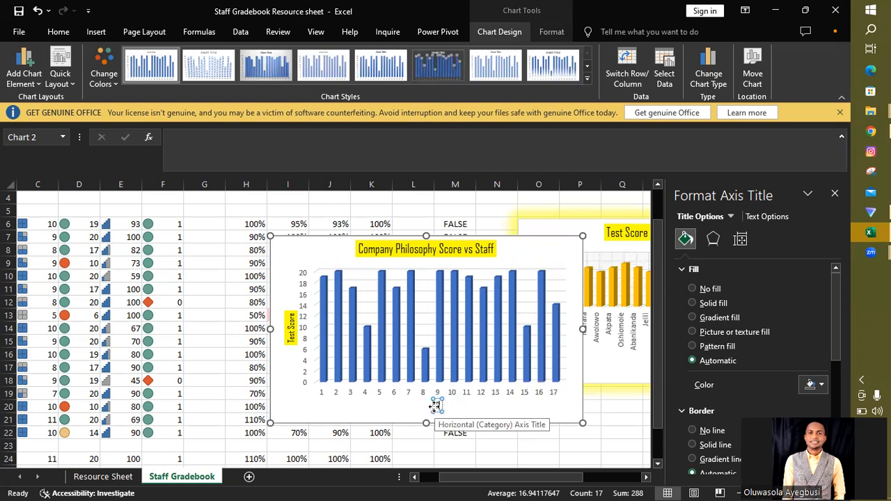
pyautogui.write('ff')
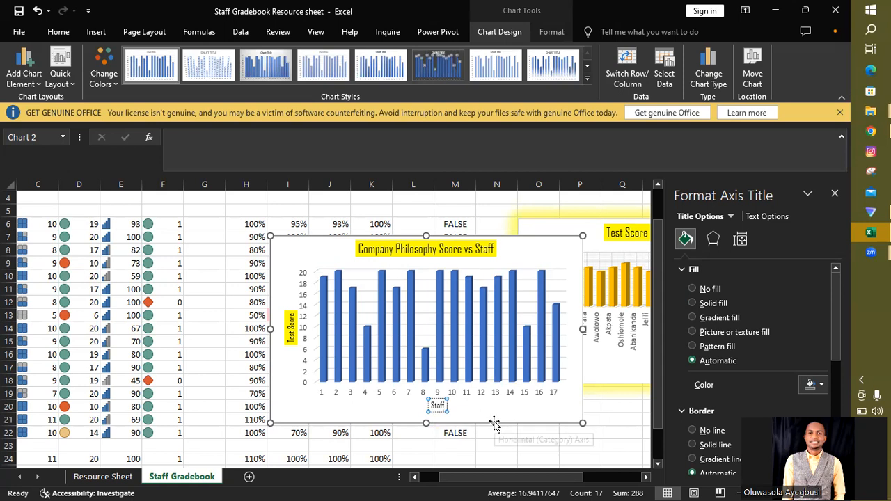
# Step: Apply a solid fill in standard yellow to the horizontal axis title "Staff"
pyautogui.doubleClick(437, 404)
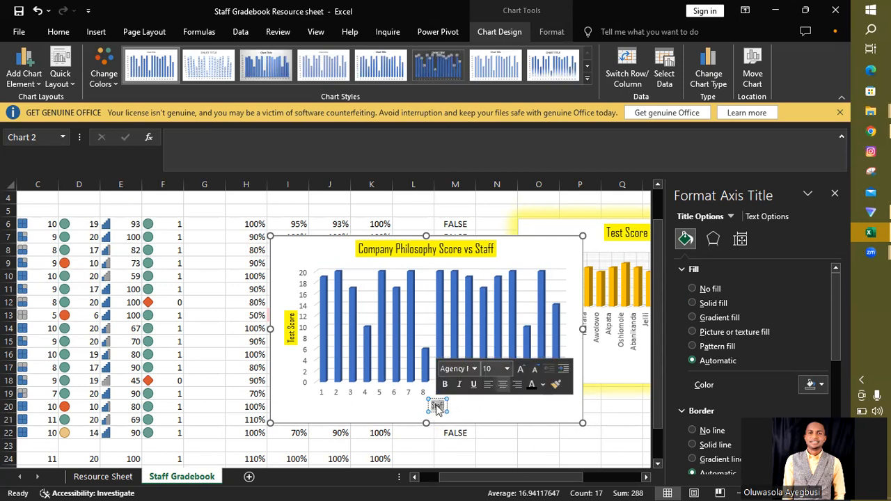
pyautogui.click(821, 385)
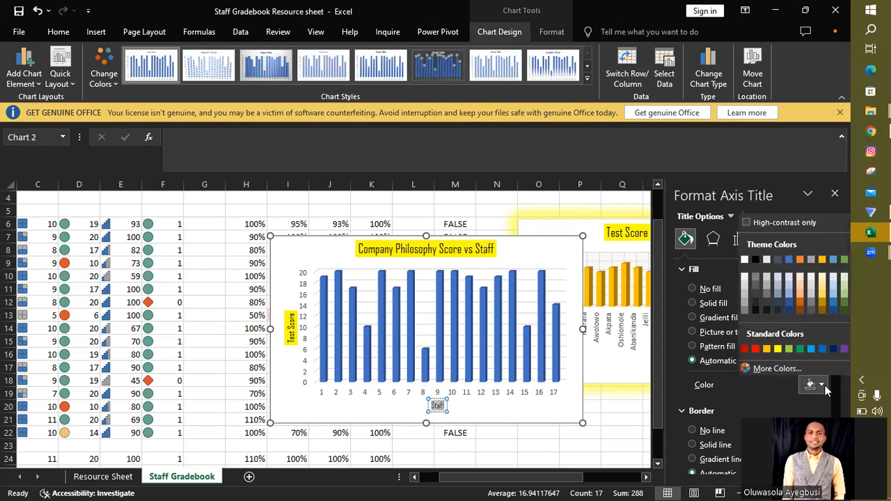
pyautogui.click(777, 349)
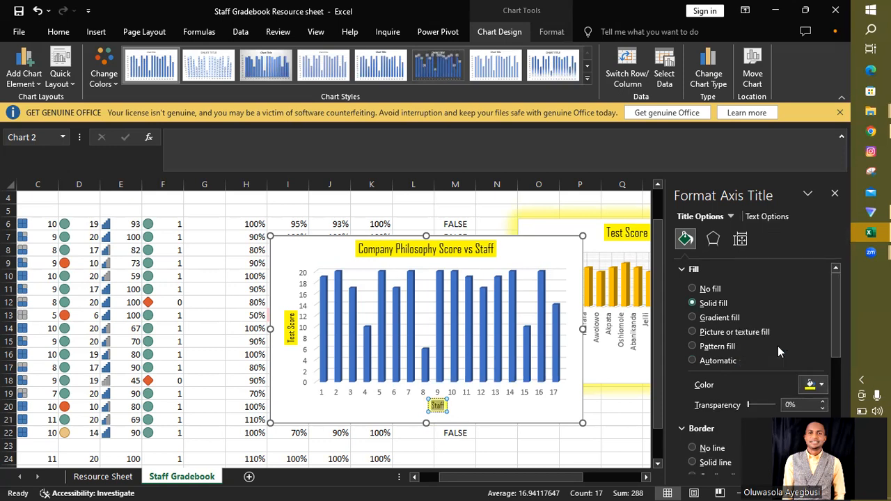
# Step: Set the X rotation of the Company Philosophy chart's 3-D view to 50°
pyautogui.click(566, 247)
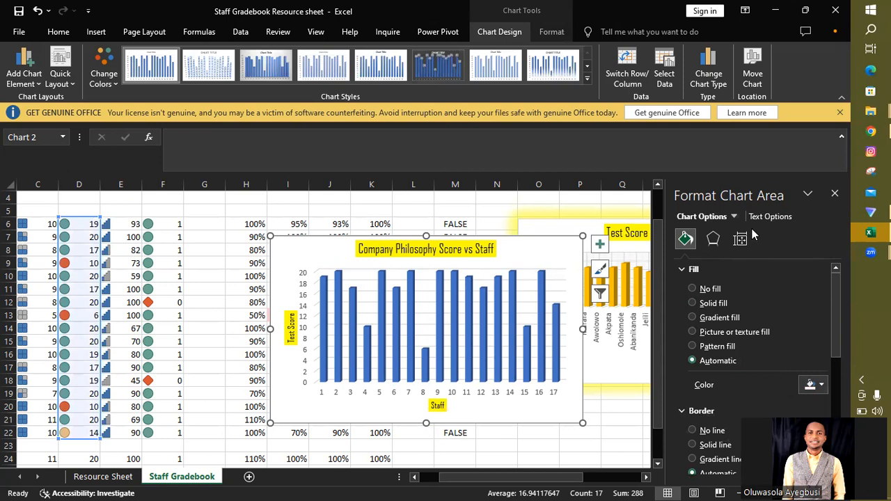
pyautogui.click(713, 238)
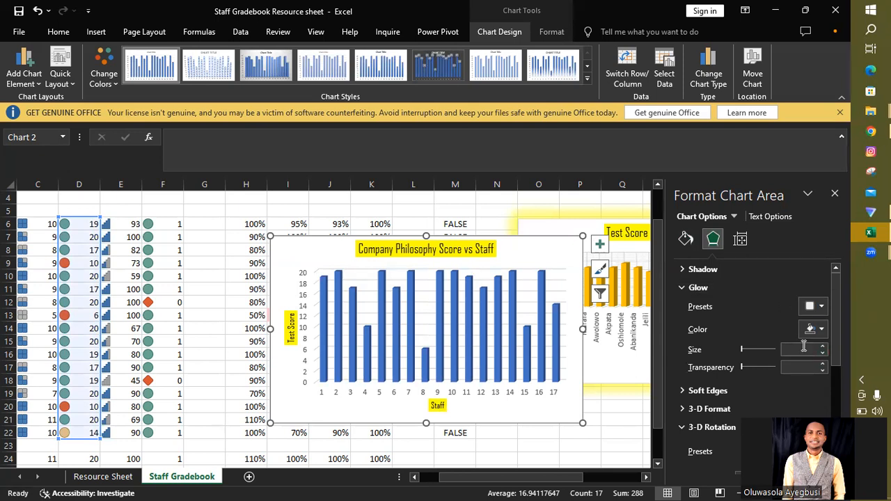
pyautogui.click(724, 428)
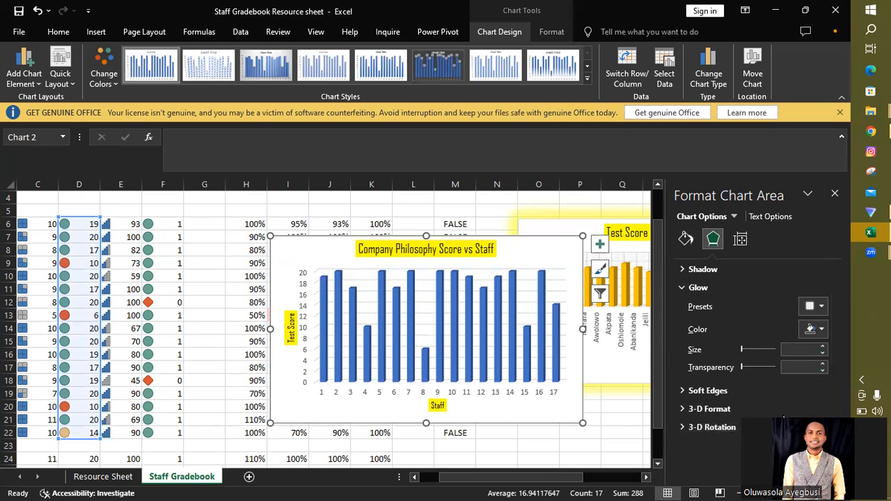
pyautogui.click(730, 430)
pyautogui.moveTo(831, 345); pyautogui.dragTo(838, 391)
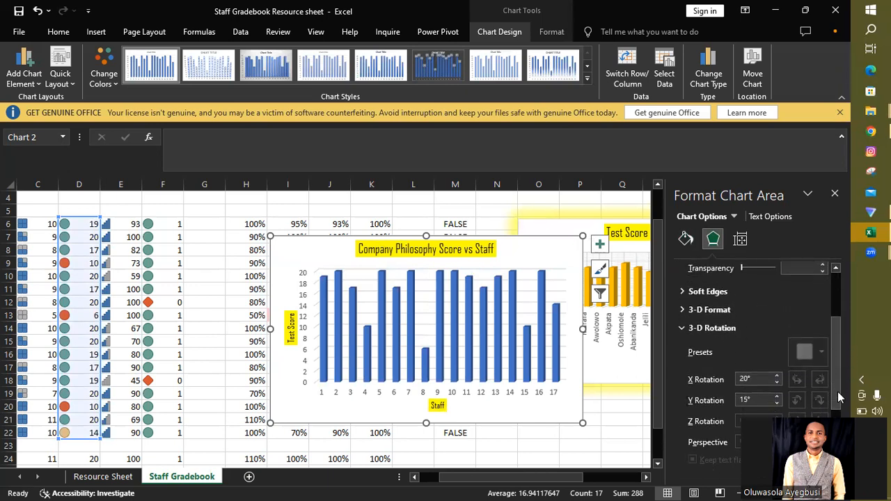
pyautogui.click(777, 366)
pyautogui.click(778, 366)
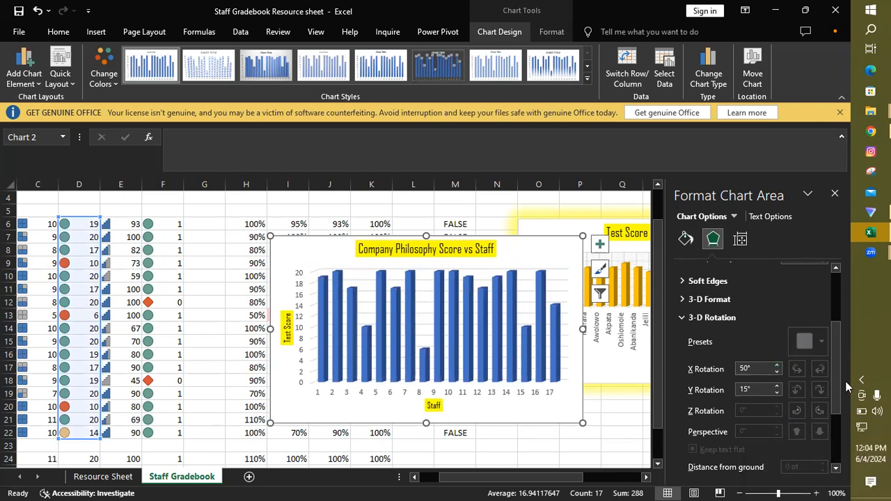
# Step: Give the chart area a gold theme-colour glow with a size of 21 pt and 50% transparency
pyautogui.moveTo(837, 383); pyautogui.dragTo(839, 311)
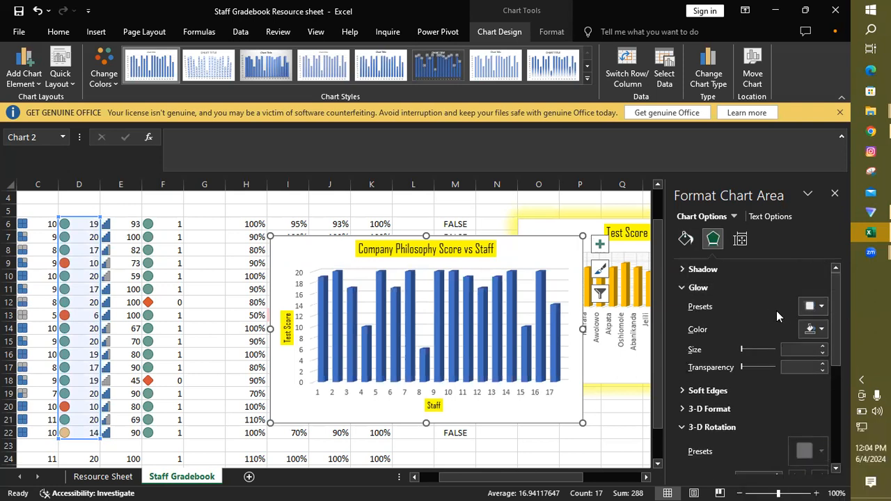
pyautogui.click(793, 349)
pyautogui.write('21')
pyautogui.press('Return')
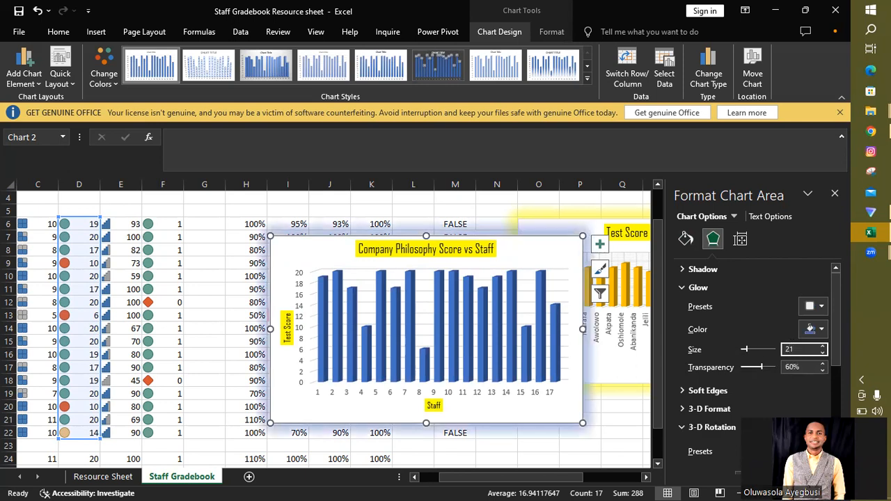
pyautogui.click(792, 367)
pyautogui.press('BackSpace')
pyautogui.write('5')
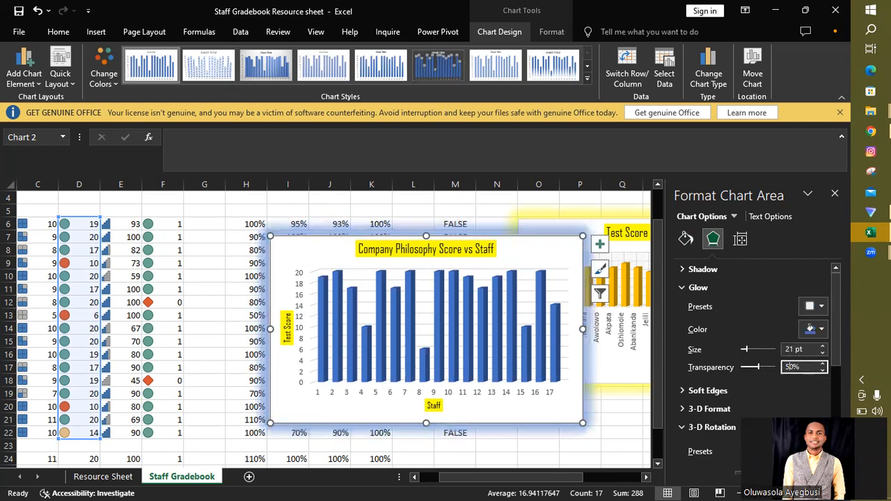
pyautogui.click(823, 329)
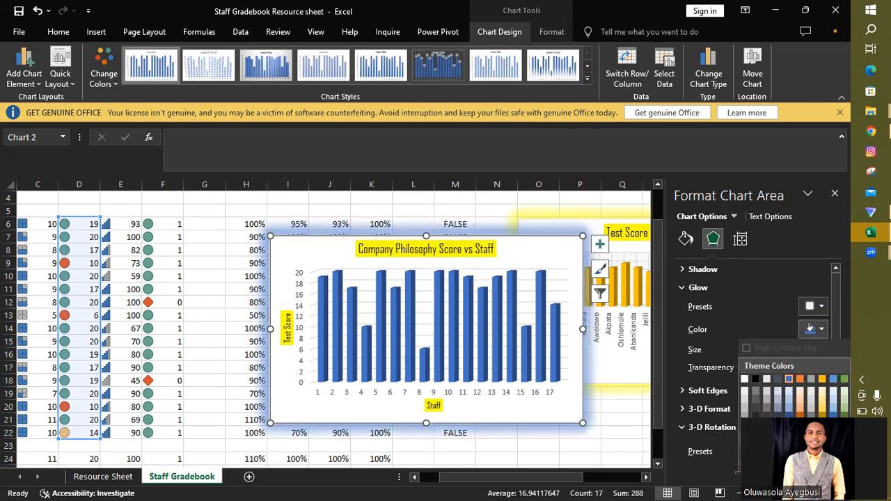
pyautogui.click(822, 380)
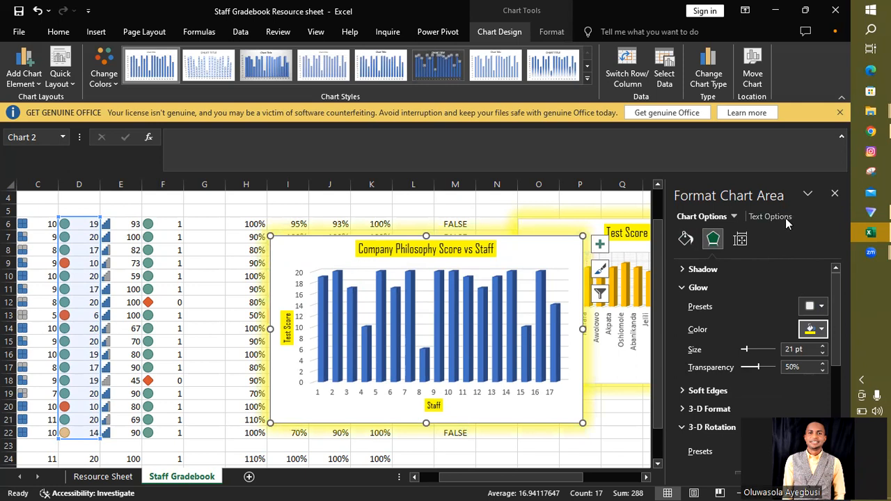
# Step: Add primary major vertical, primary minor horizontal and primary minor vertical gridlines to the Company Philosophy chart
pyautogui.click(600, 245)
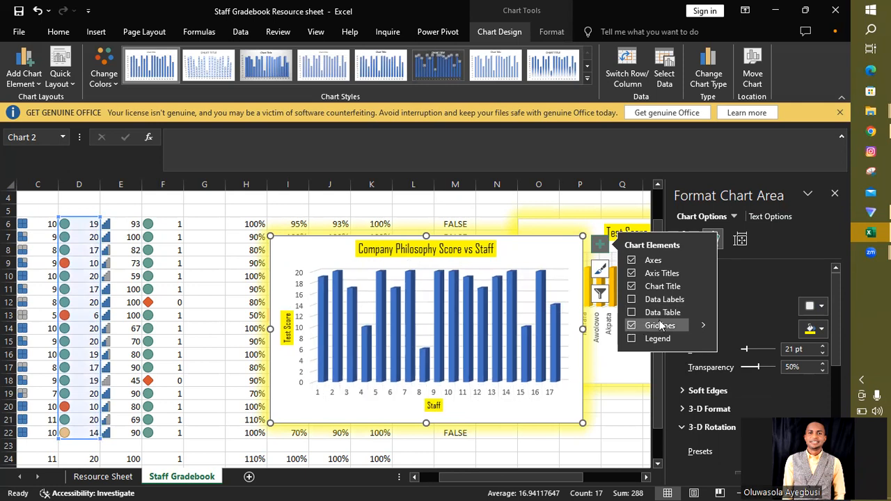
pyautogui.moveTo(702, 322)
pyautogui.click(730, 341)
pyautogui.click(728, 355)
pyautogui.click(729, 367)
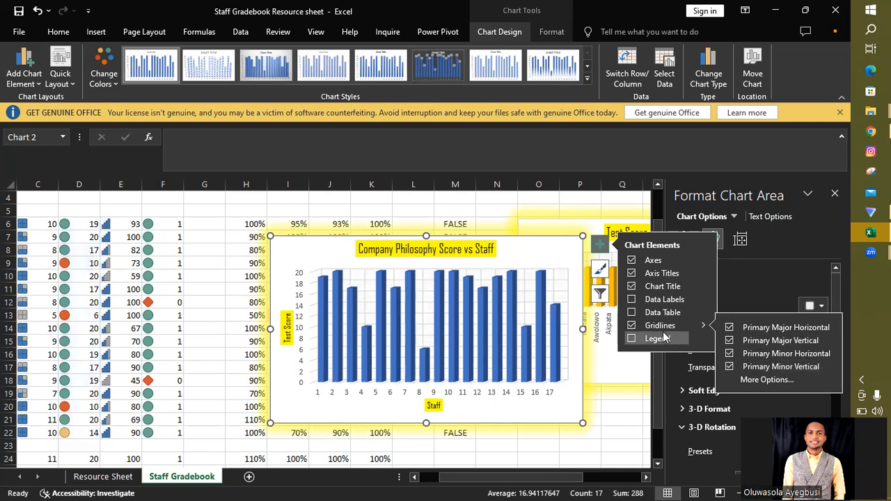
# Step: Try several colour palettes on the chart's columns and settle on the colourful palette that begins with orange
pyautogui.click(602, 270)
pyautogui.click(670, 254)
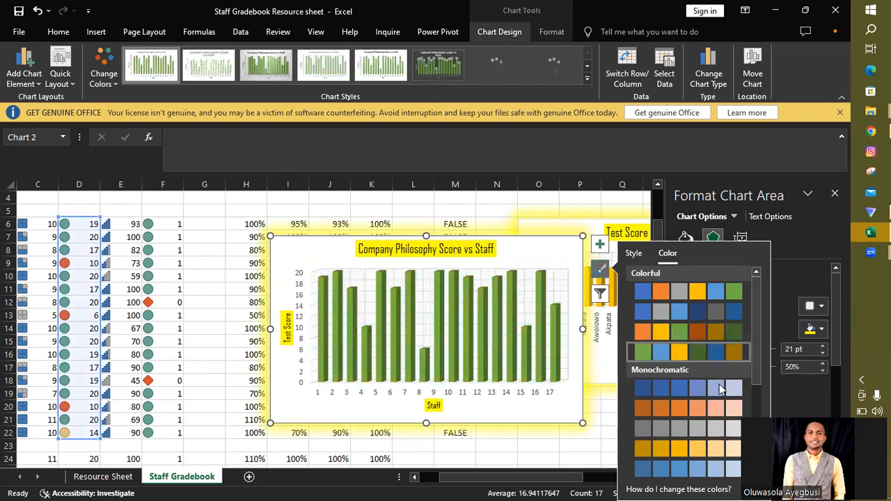
pyautogui.click(690, 449)
pyautogui.moveTo(755, 369); pyautogui.dragTo(757, 426)
pyautogui.click(668, 384)
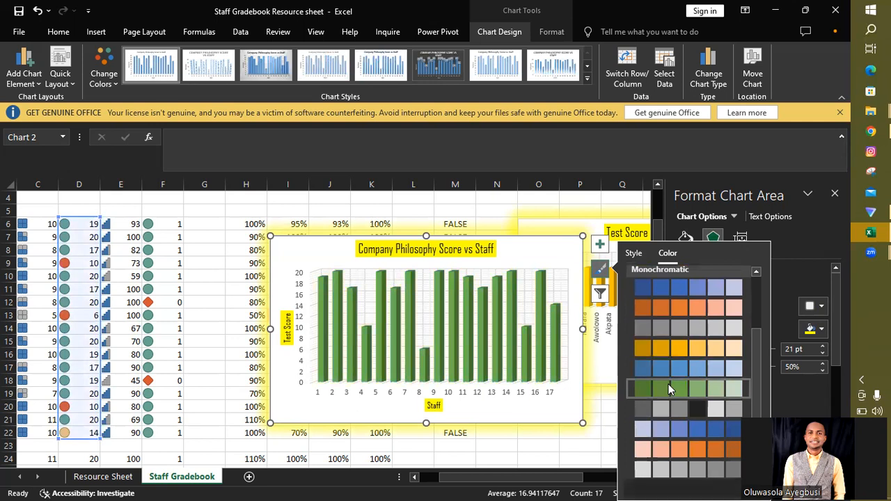
pyautogui.click(667, 424)
pyautogui.moveTo(758, 394); pyautogui.dragTo(753, 304)
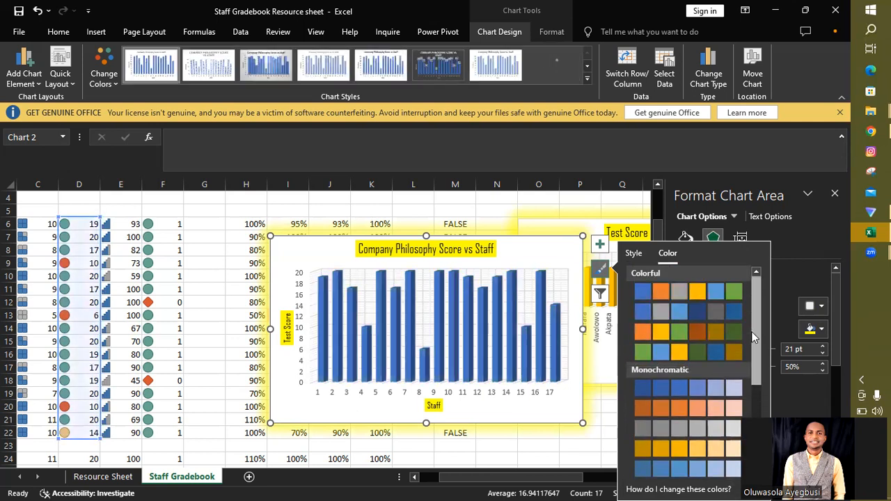
pyautogui.click(652, 309)
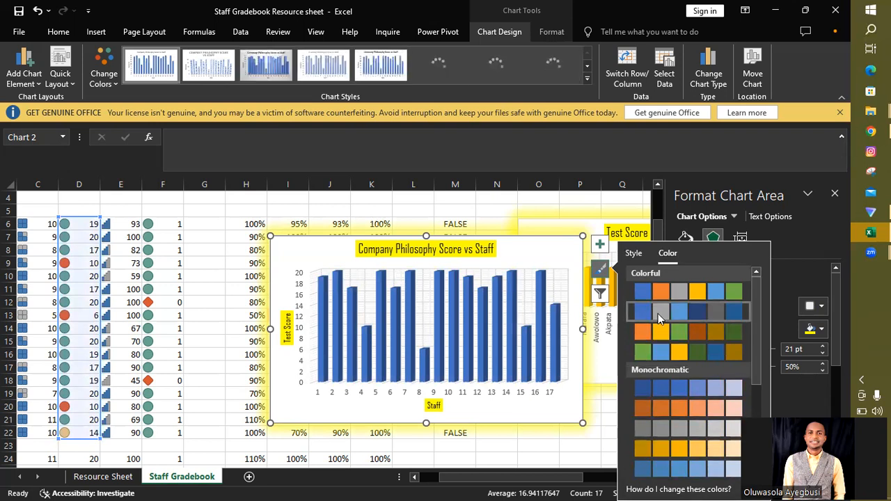
pyautogui.click(665, 331)
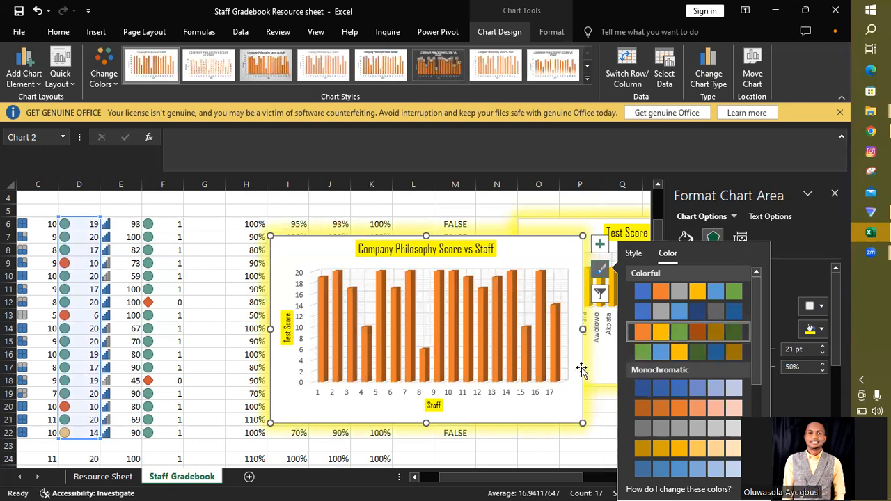
pyautogui.click(595, 438)
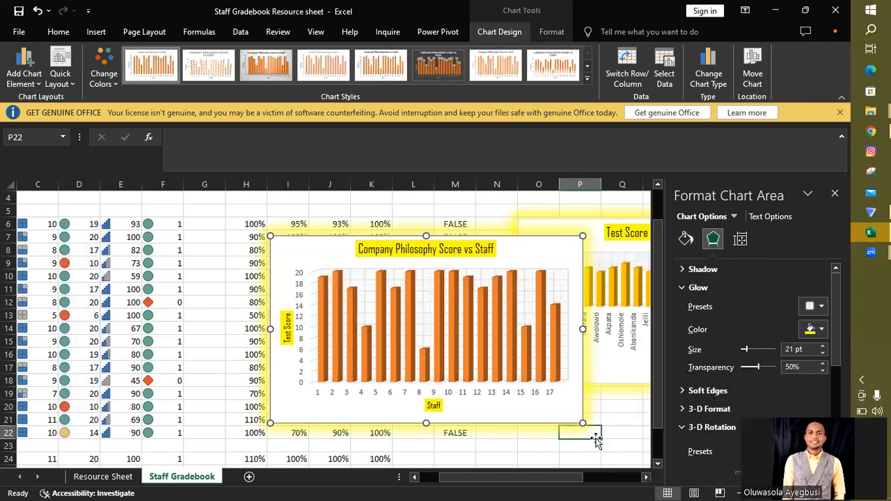
pyautogui.click(592, 431)
# Step: Try filtering category 3 out of the Company Philosophy chart, and include the category again
pyautogui.click(563, 252)
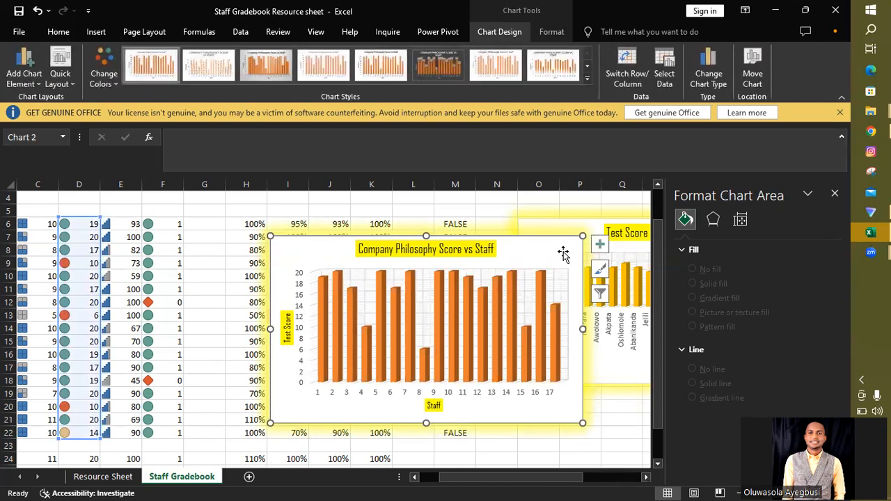
pyautogui.click(601, 293)
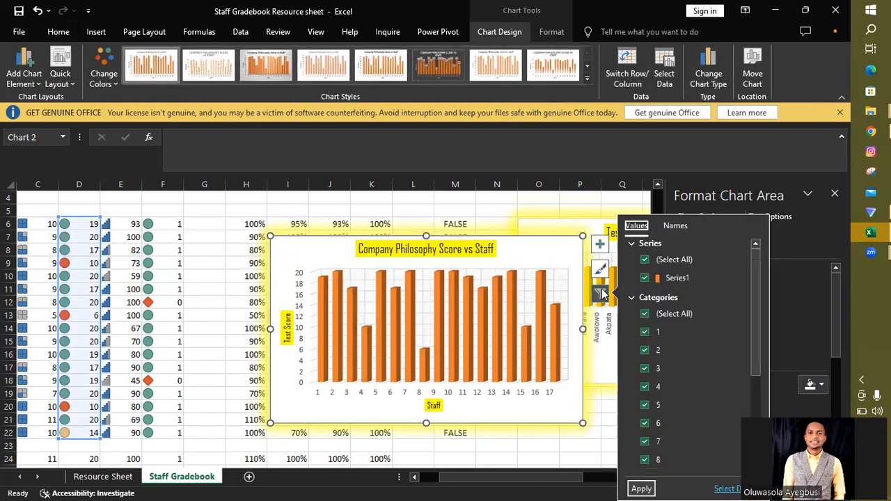
pyautogui.click(647, 372)
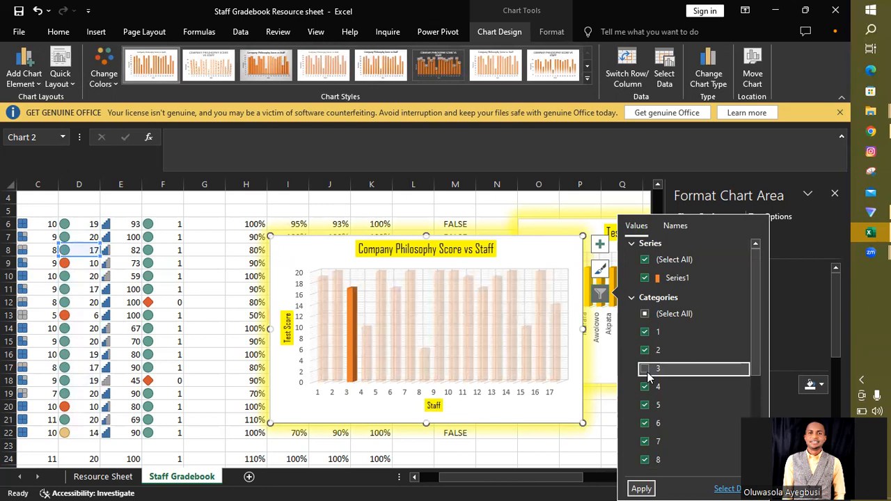
pyautogui.click(642, 488)
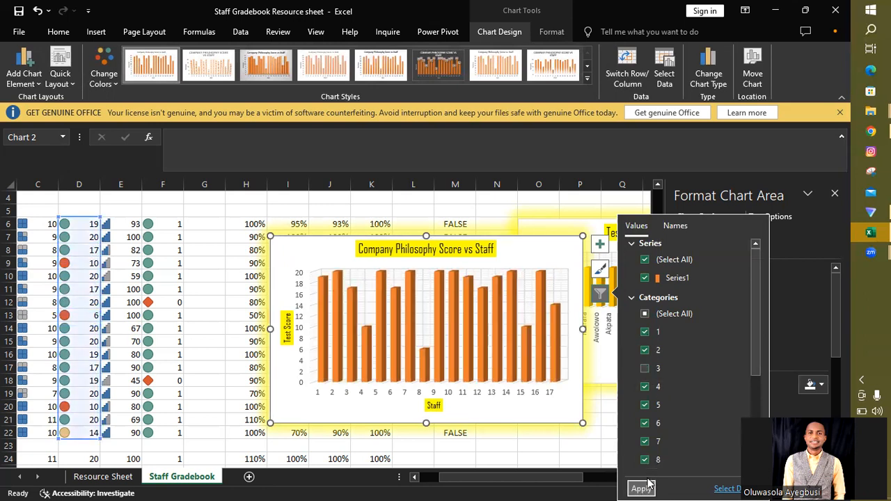
pyautogui.click(643, 369)
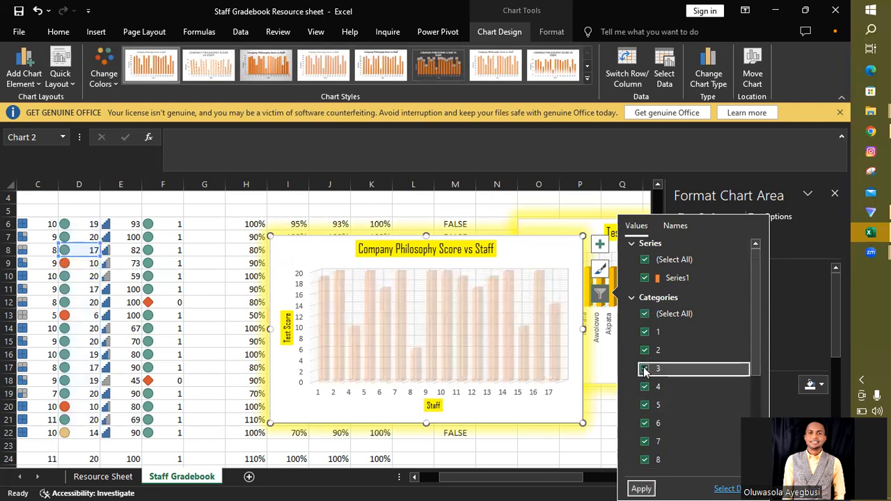
pyautogui.click(641, 487)
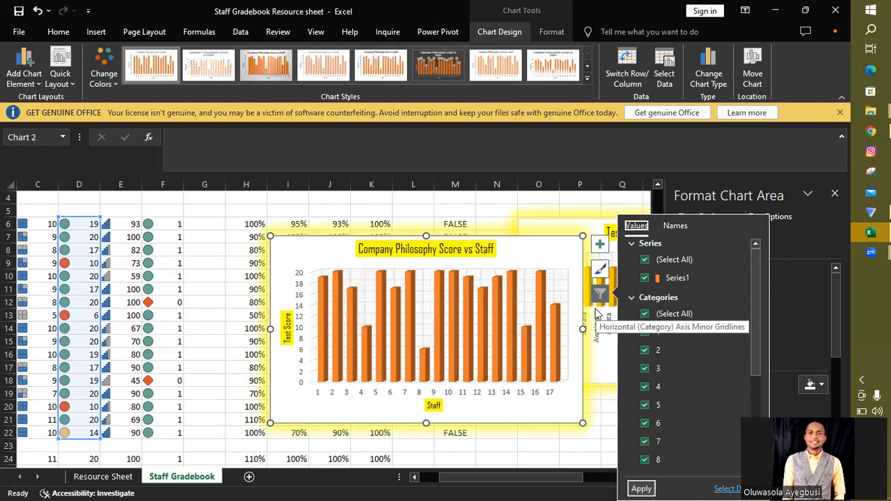
pyautogui.click(545, 245)
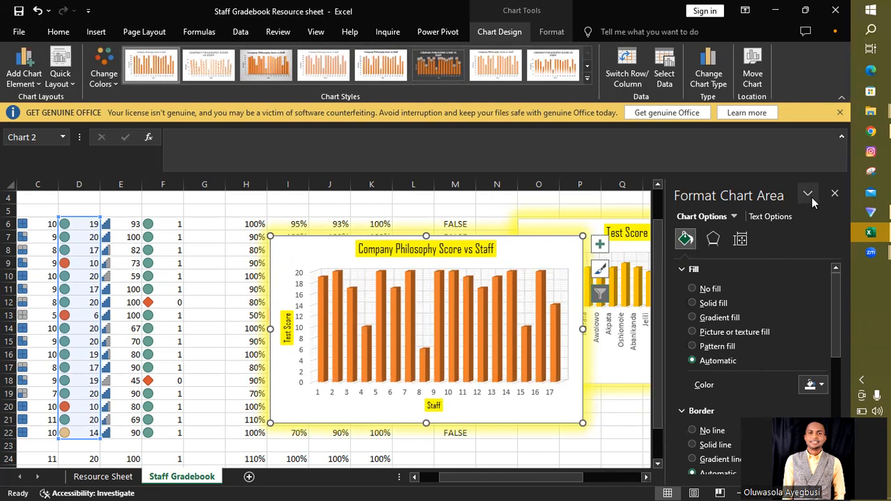
# Step: Close the chart formatting pane and place the Company Philosophy chart directly below the "Test Score vs Company Staff" chart
pyautogui.click(836, 194)
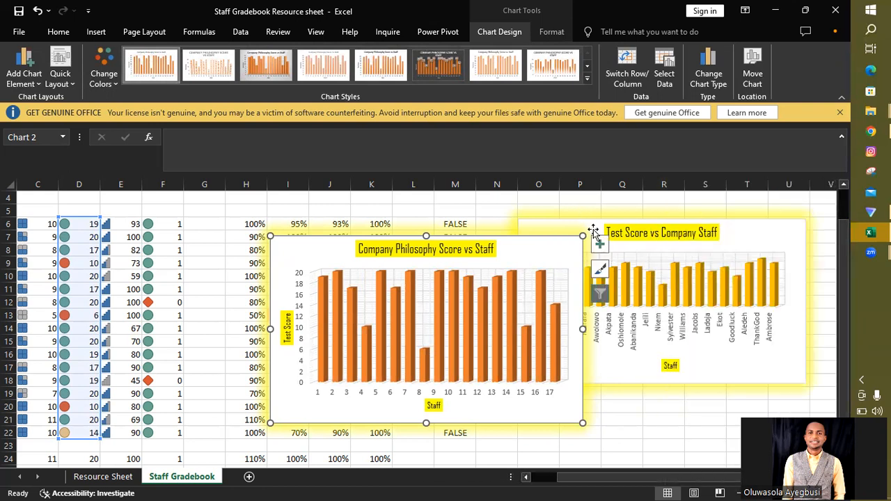
pyautogui.moveTo(582, 238); pyautogui.dragTo(757, 414)
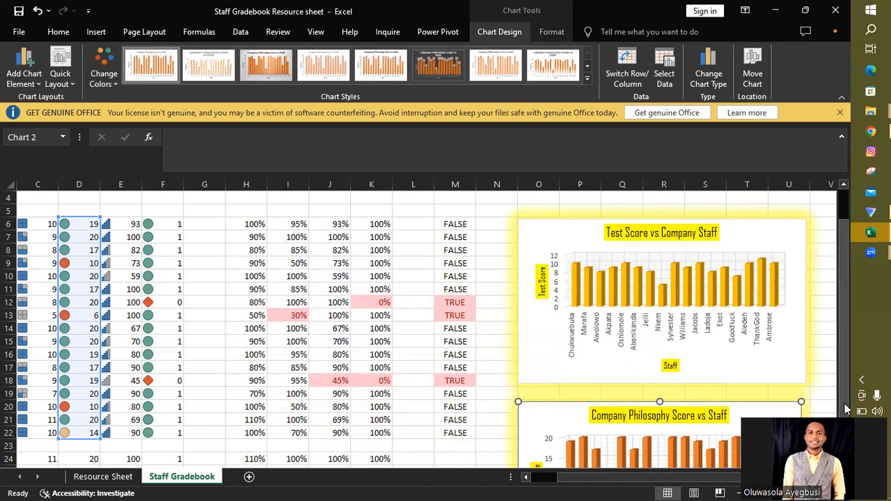
# Step: Widen the Company Philosophy chart slightly so its width matches the "Test Score vs Company Staff" chart above it
pyautogui.scroll(-1, 832, 400)
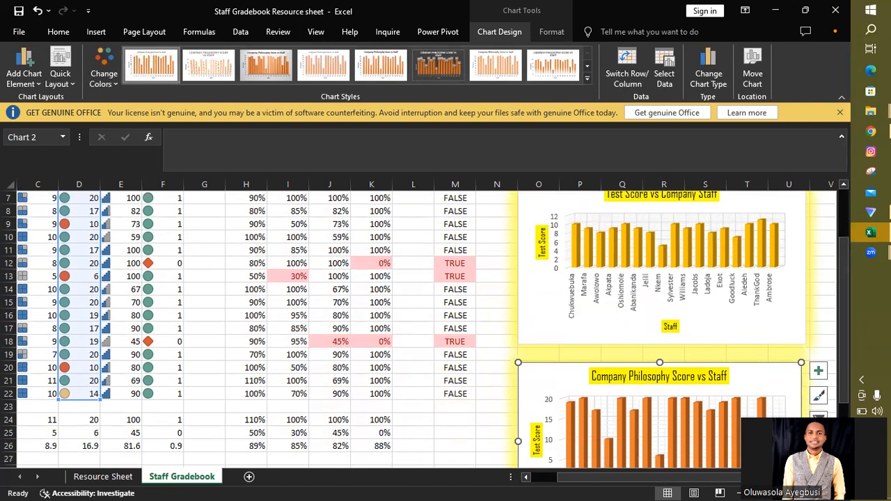
pyautogui.moveTo(801, 442); pyautogui.dragTo(806, 442)
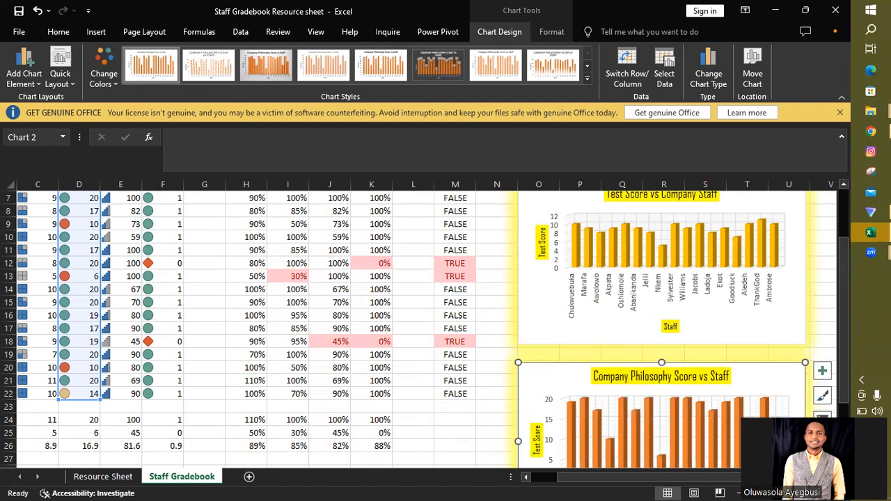
pyautogui.moveTo(805, 442); pyautogui.dragTo(806, 441)
pyautogui.moveTo(843, 376); pyautogui.dragTo(843, 389)
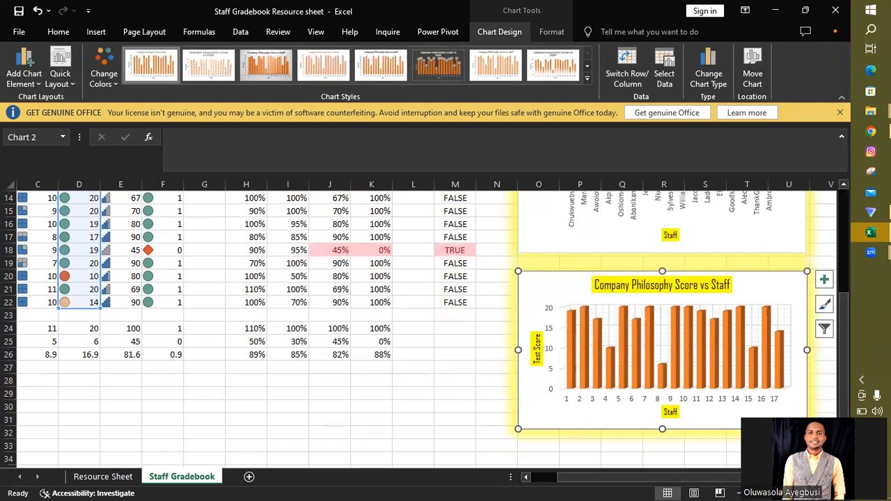
pyautogui.rightClick(780, 281)
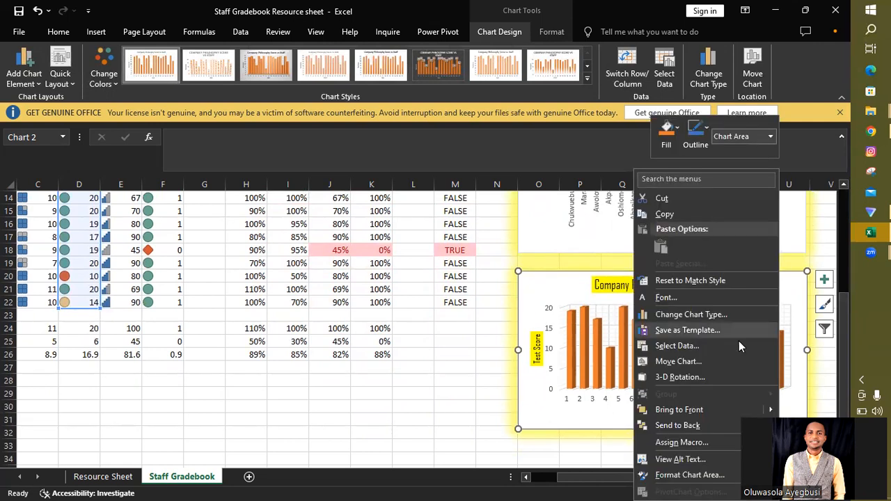
pyautogui.click(679, 347)
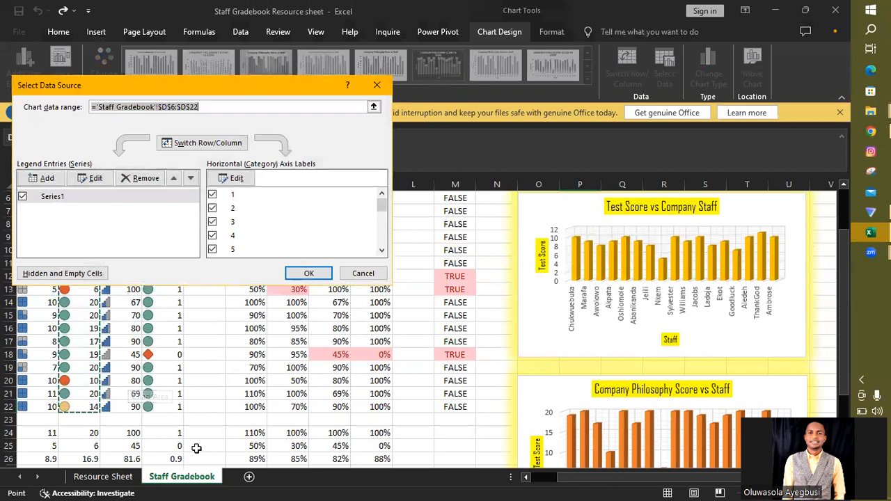
pyautogui.moveTo(841, 350); pyautogui.dragTo(845, 403)
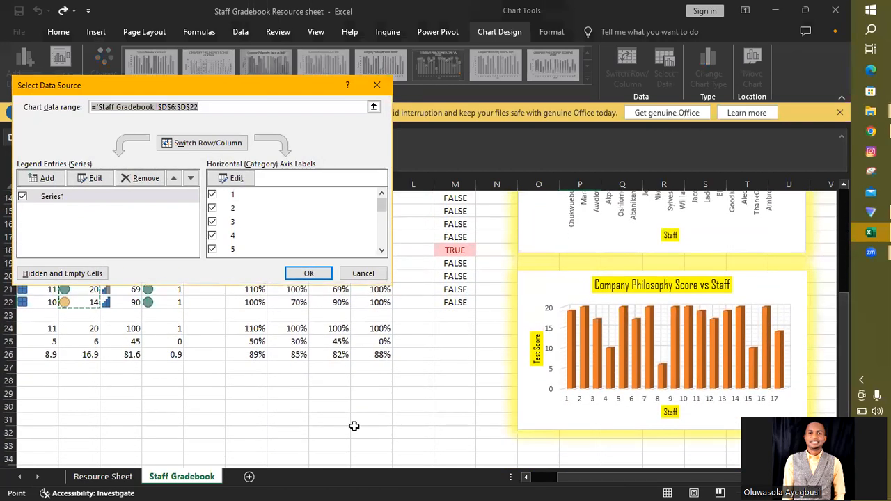
pyautogui.click(369, 274)
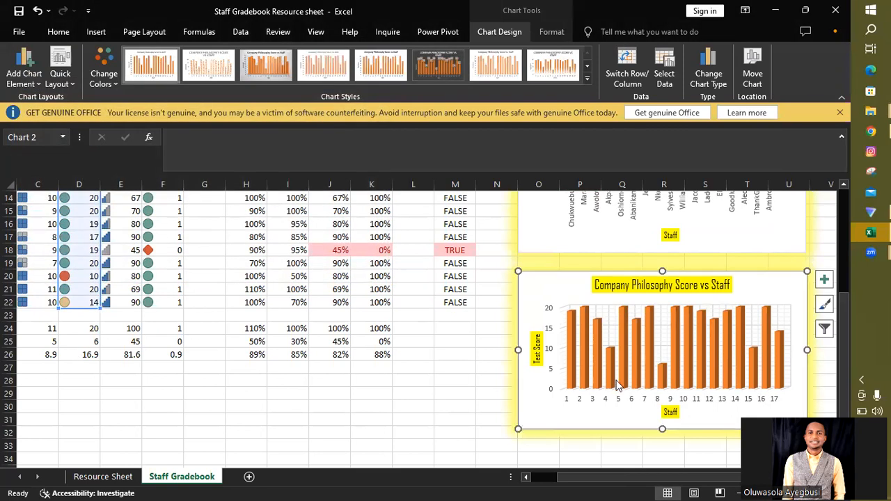